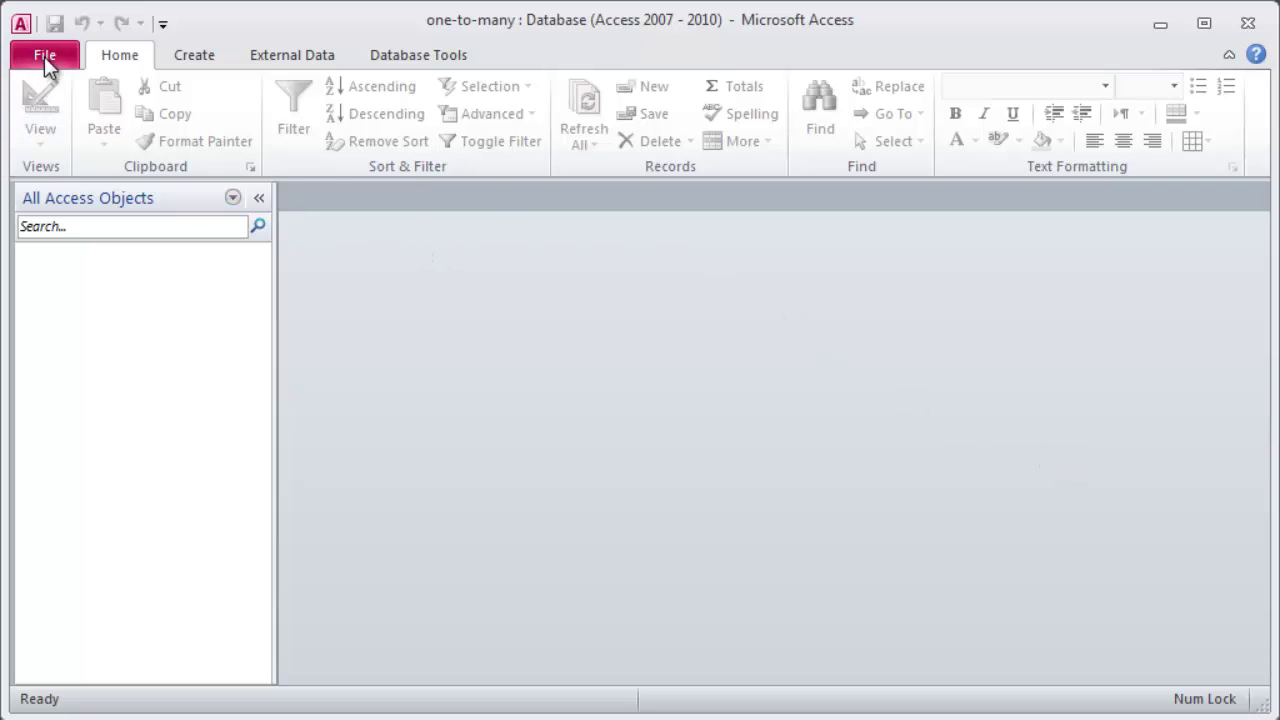
# Create a new blank table and save it as STUDENTS in Design view.
pyautogui.click(200, 56)
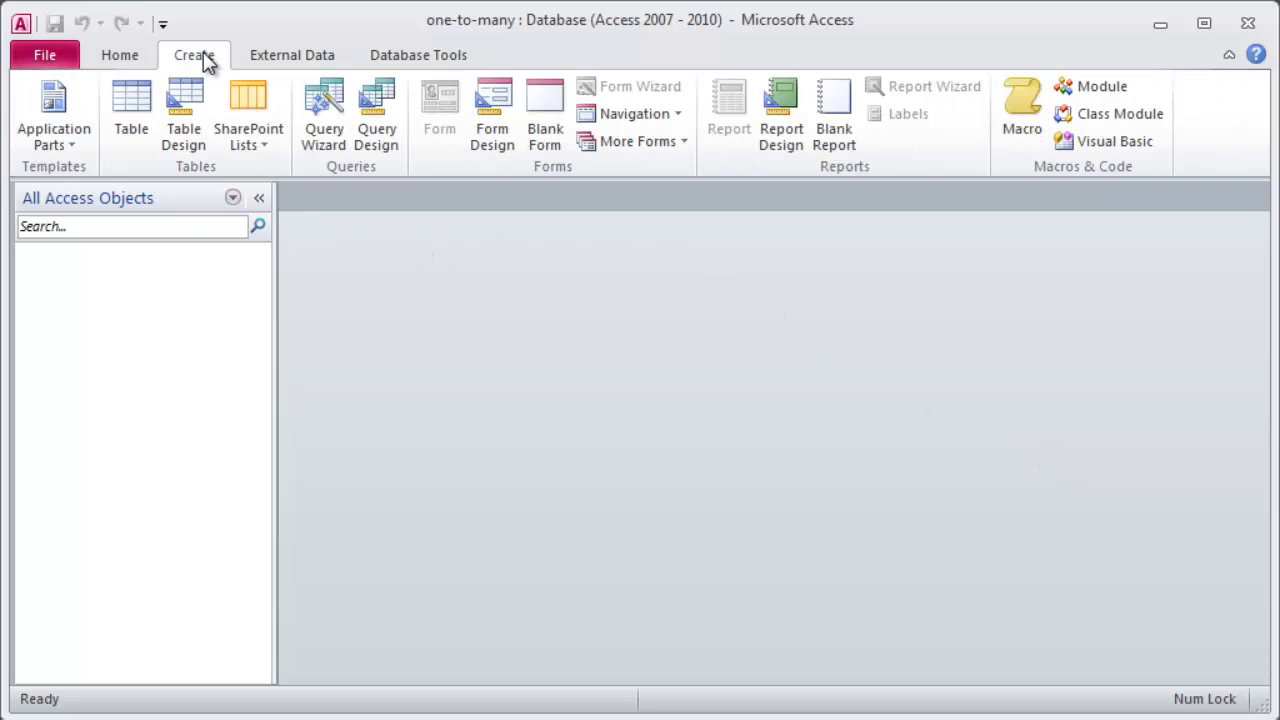
pyautogui.rightClick(128, 125)
pyautogui.click(129, 116)
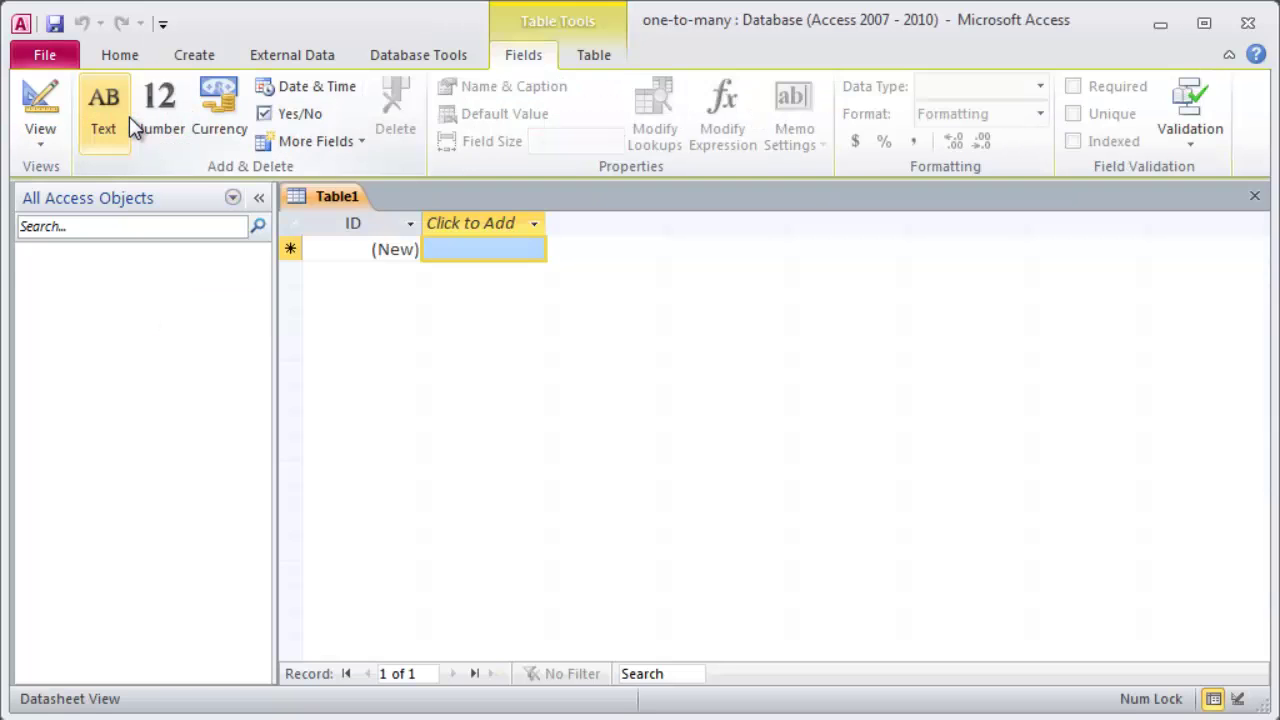
pyautogui.click(55, 112)
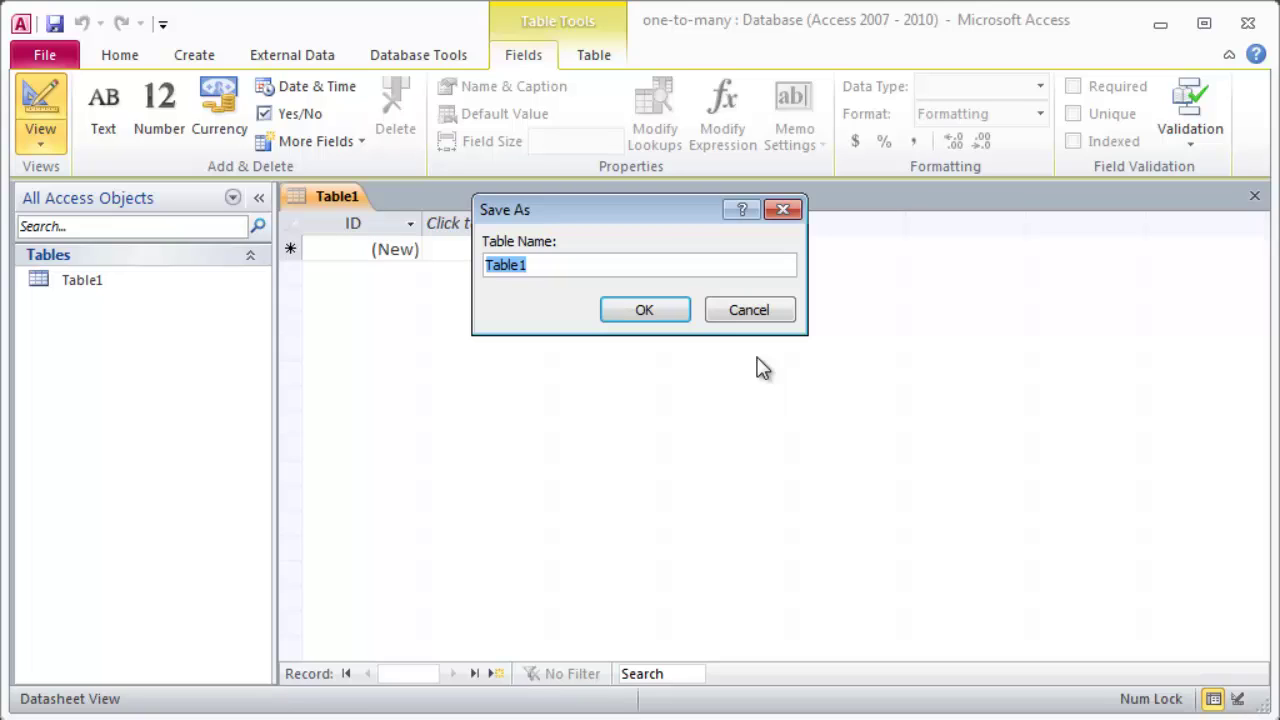
pyautogui.write('Students')
pyautogui.moveTo(559, 264); pyautogui.dragTo(388, 277)
pyautogui.press('capslock')
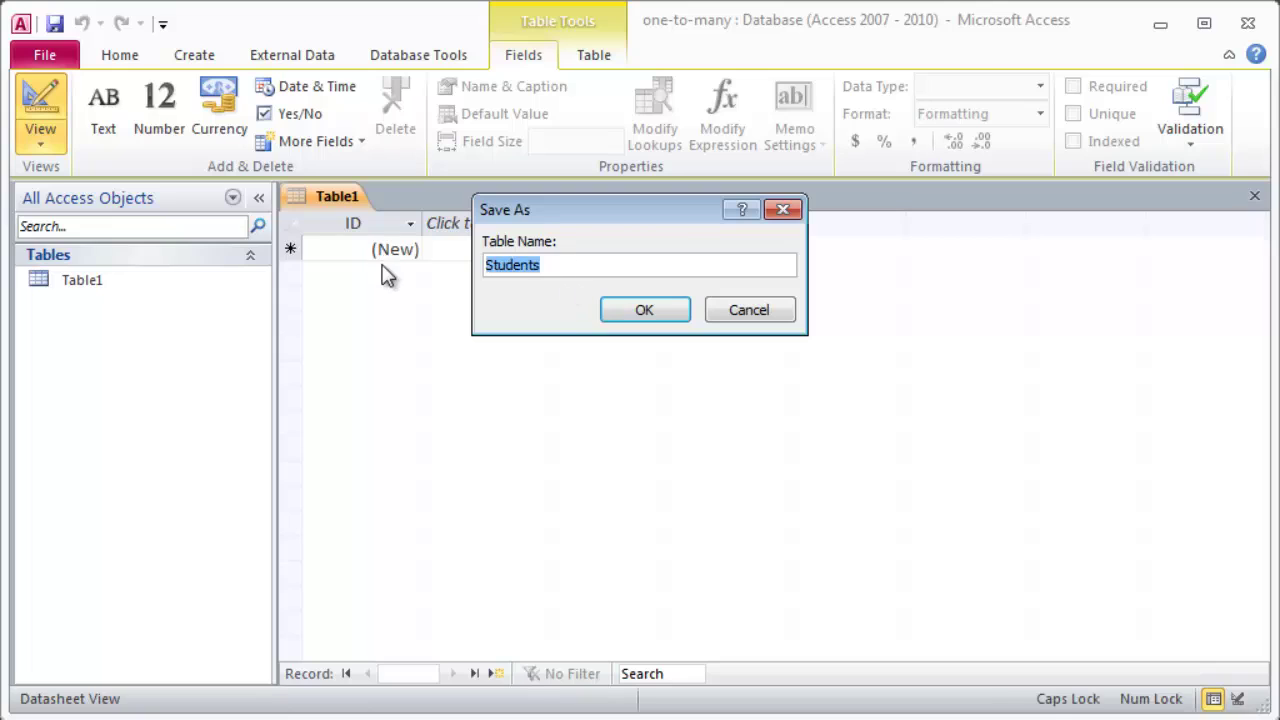
pyautogui.write('STUDENTS')
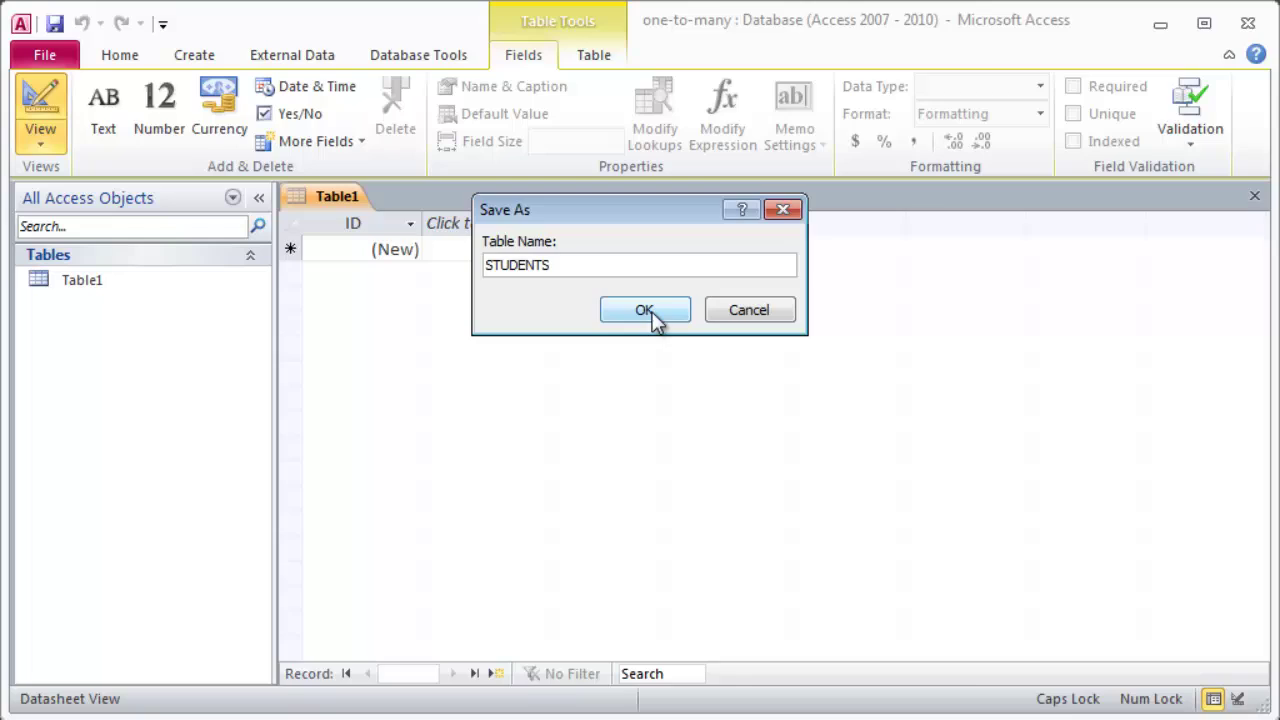
pyautogui.click(655, 312)
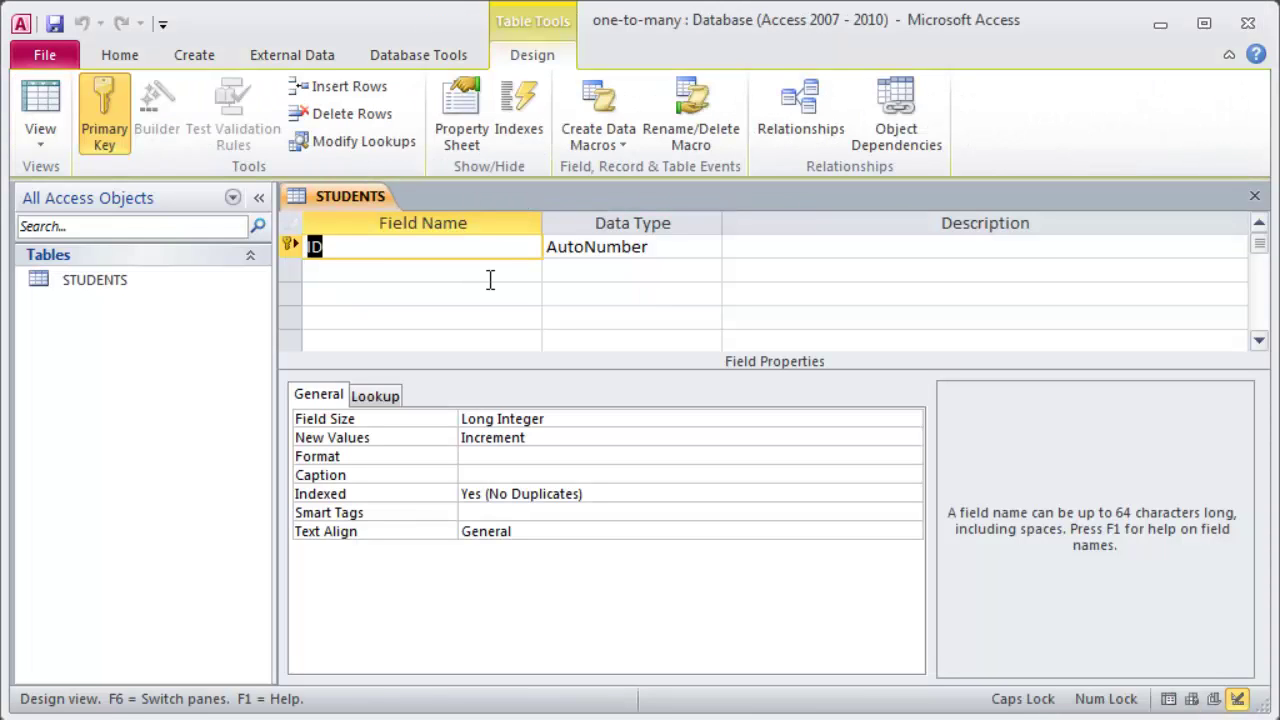
# Rename the ID key field to StudentID and add a StudentName Text field.
pyautogui.press('capslock')
pyautogui.write('StudentID')
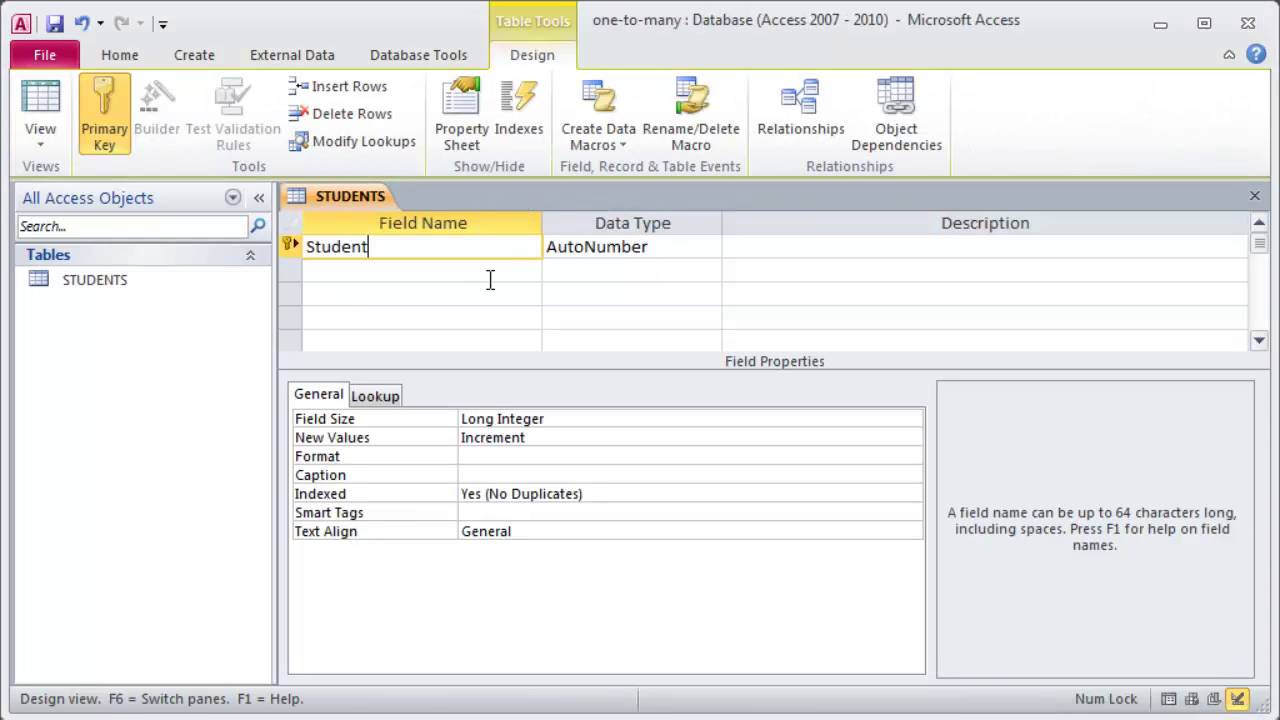
pyautogui.press('Tab')
pyautogui.press('Tab')
pyautogui.press('Tab')
pyautogui.write('Stu')
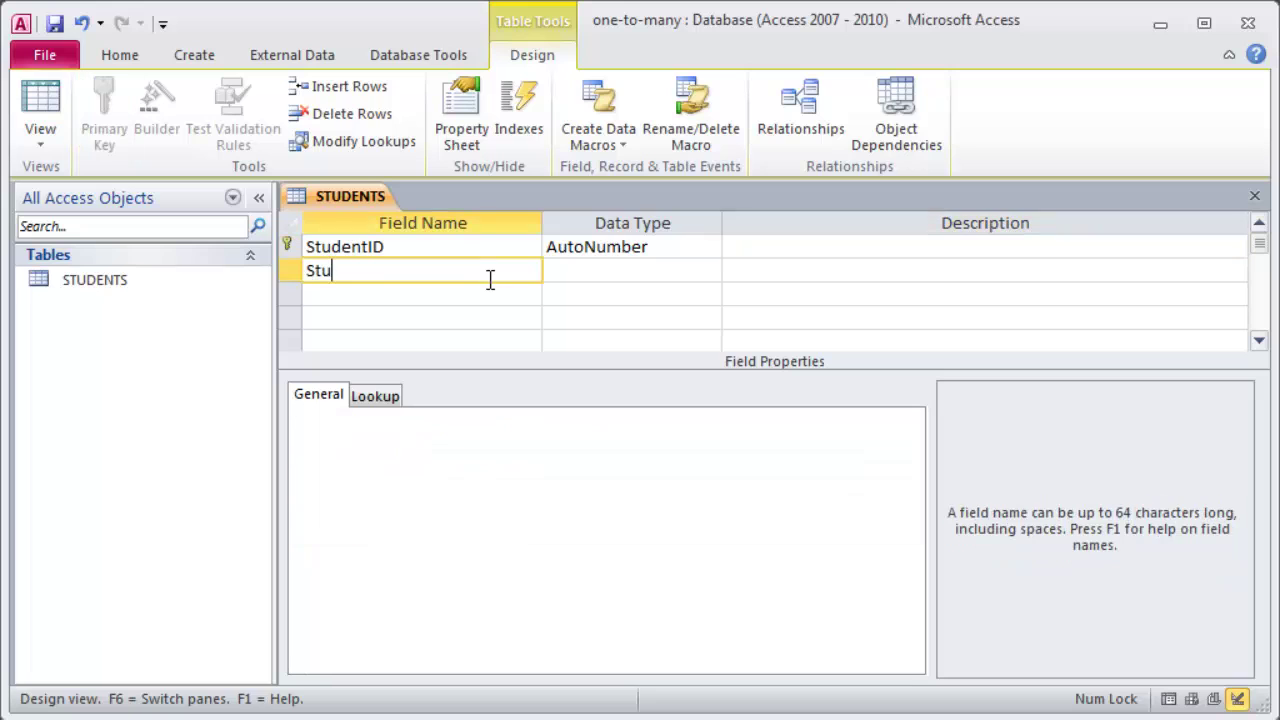
pyautogui.write('dentName')
pyautogui.press('Tab')
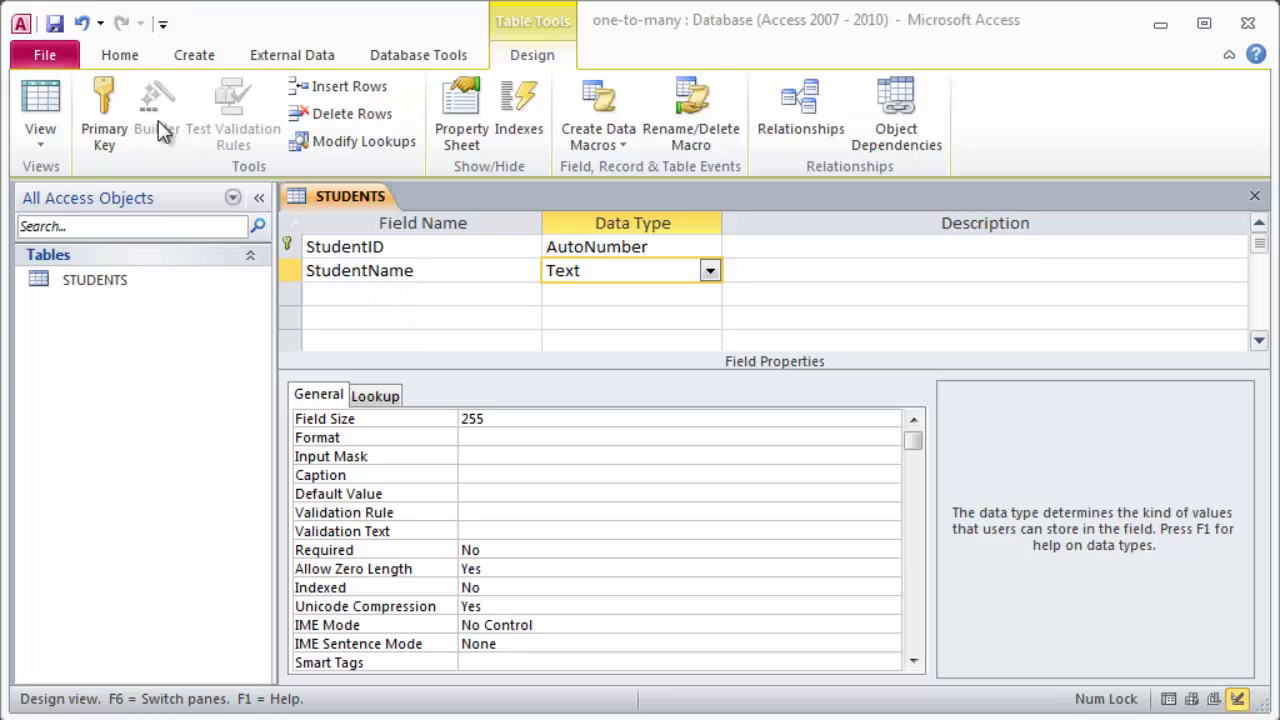
# Create another blank table and rename its ID column to ClassID.
pyautogui.click(194, 58)
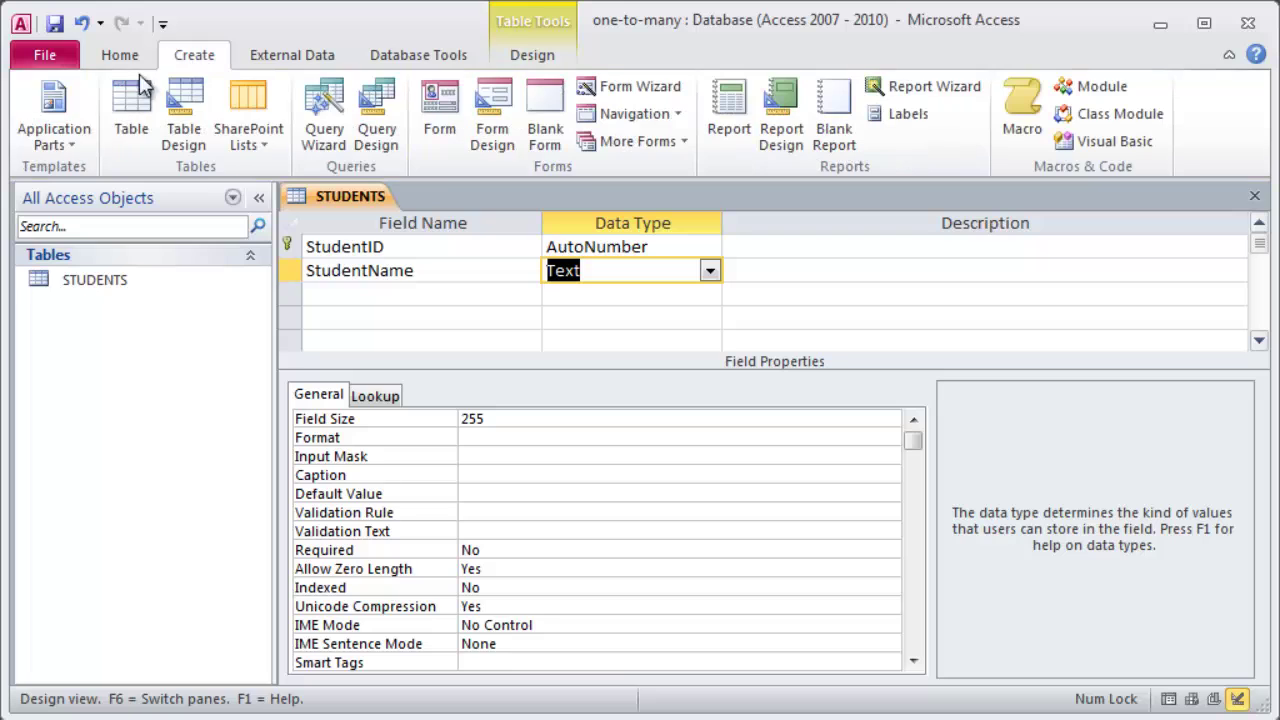
pyautogui.click(131, 110)
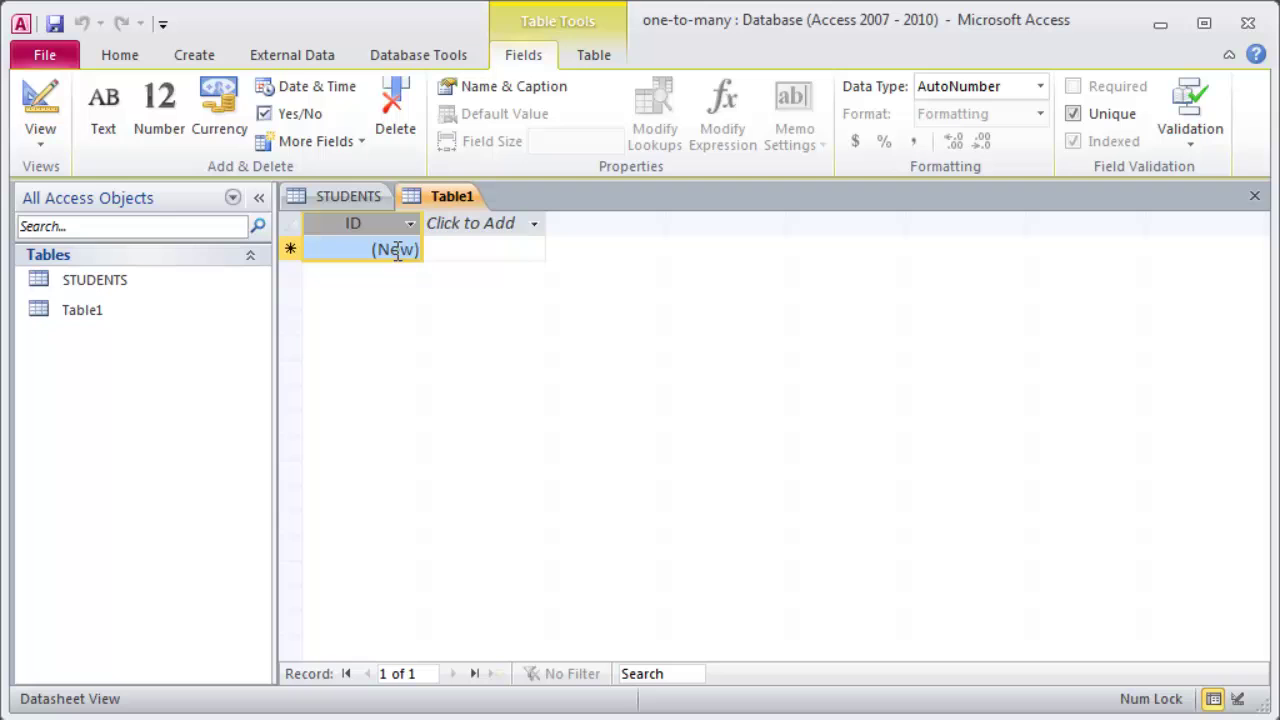
pyautogui.click(455, 248)
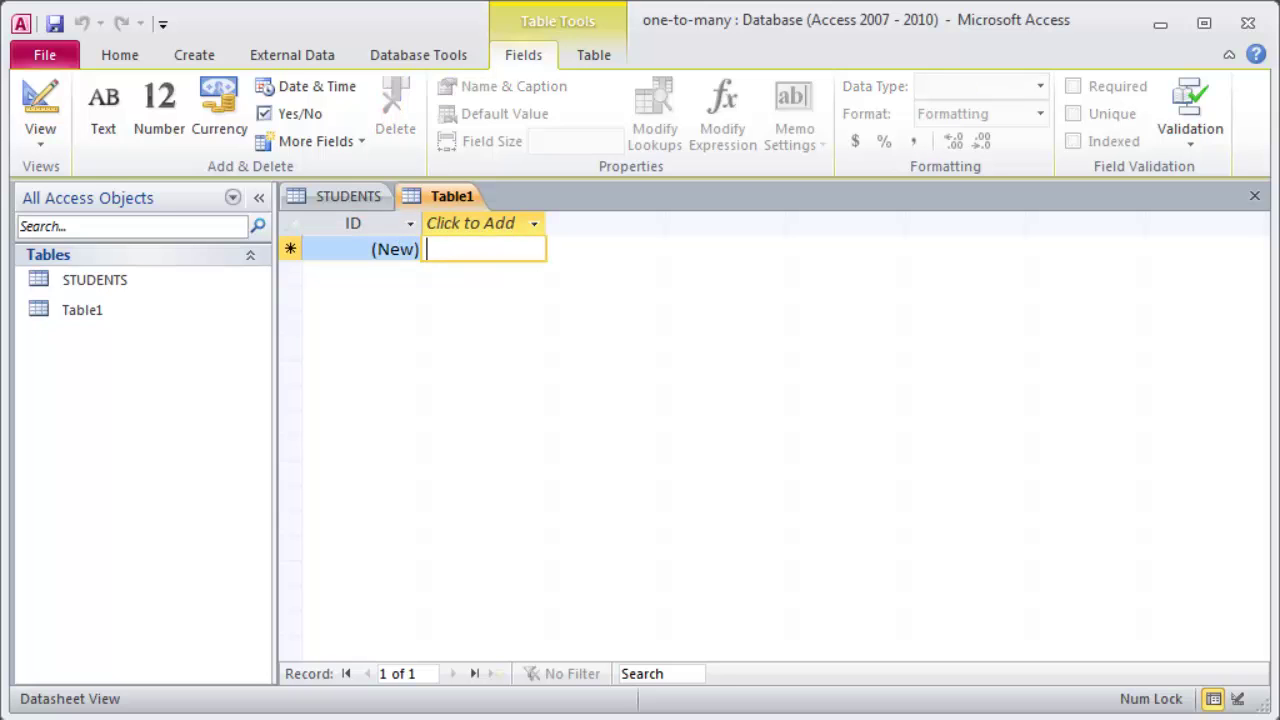
pyautogui.click(350, 197)
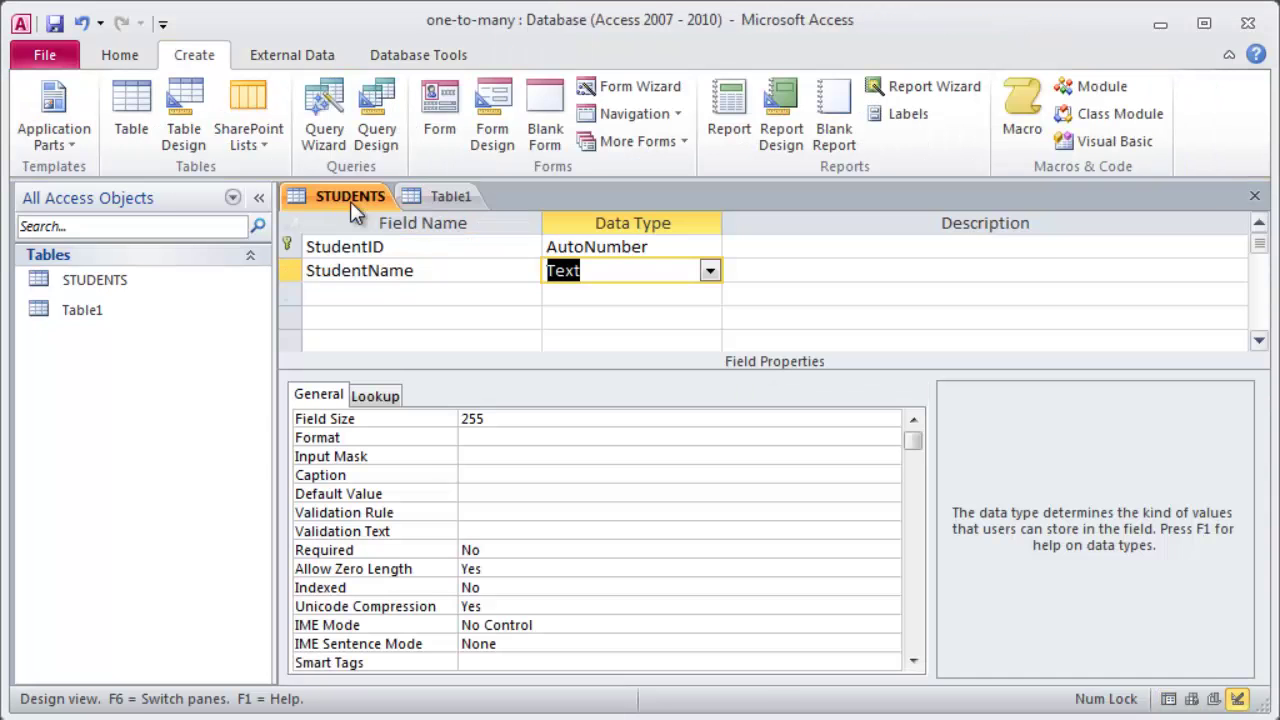
pyautogui.click(450, 197)
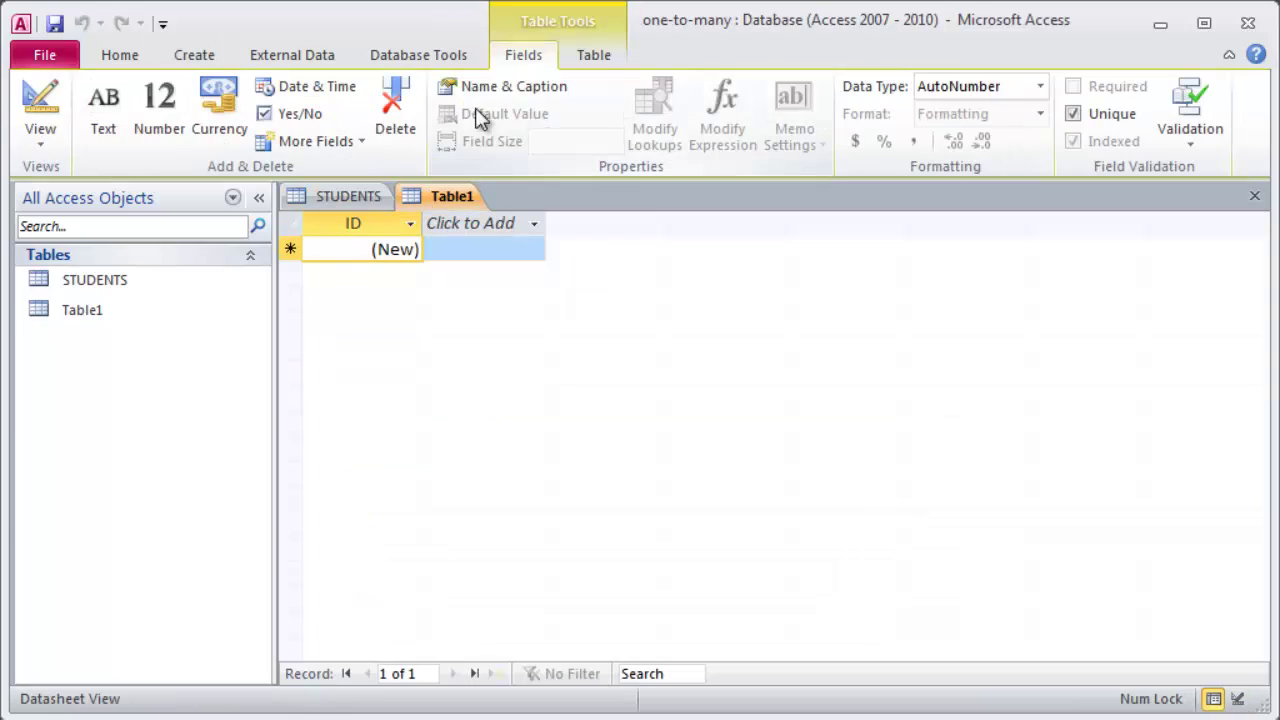
pyautogui.click(505, 87)
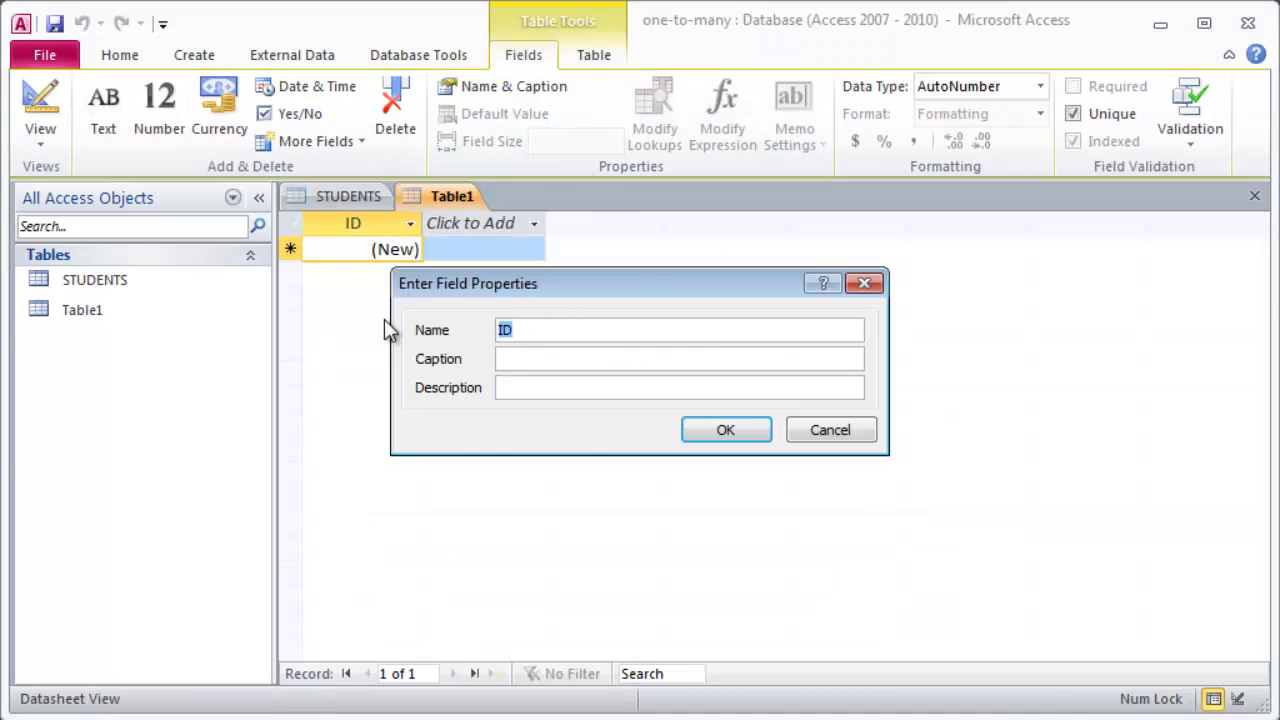
pyautogui.write('ClassID')
pyautogui.click(724, 429)
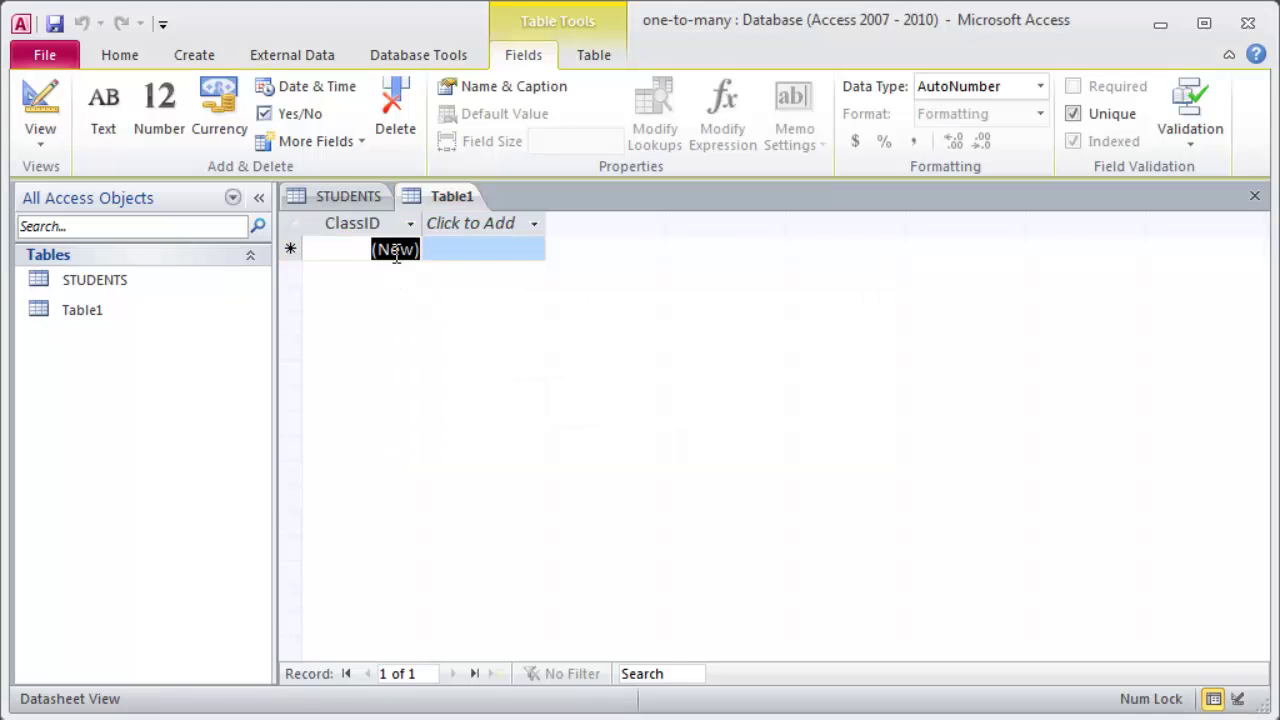
# Add a Text column and rename it from Field1 to ClassTitle.
pyautogui.click(477, 226)
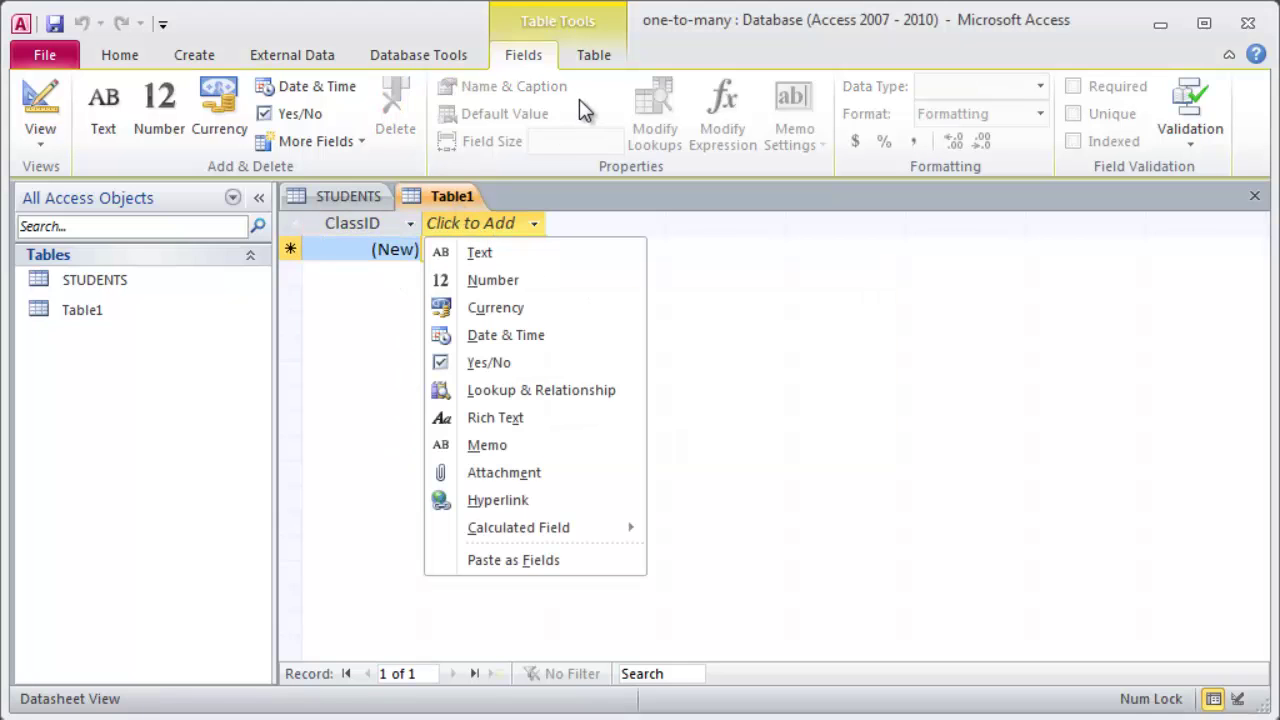
pyautogui.click(506, 248)
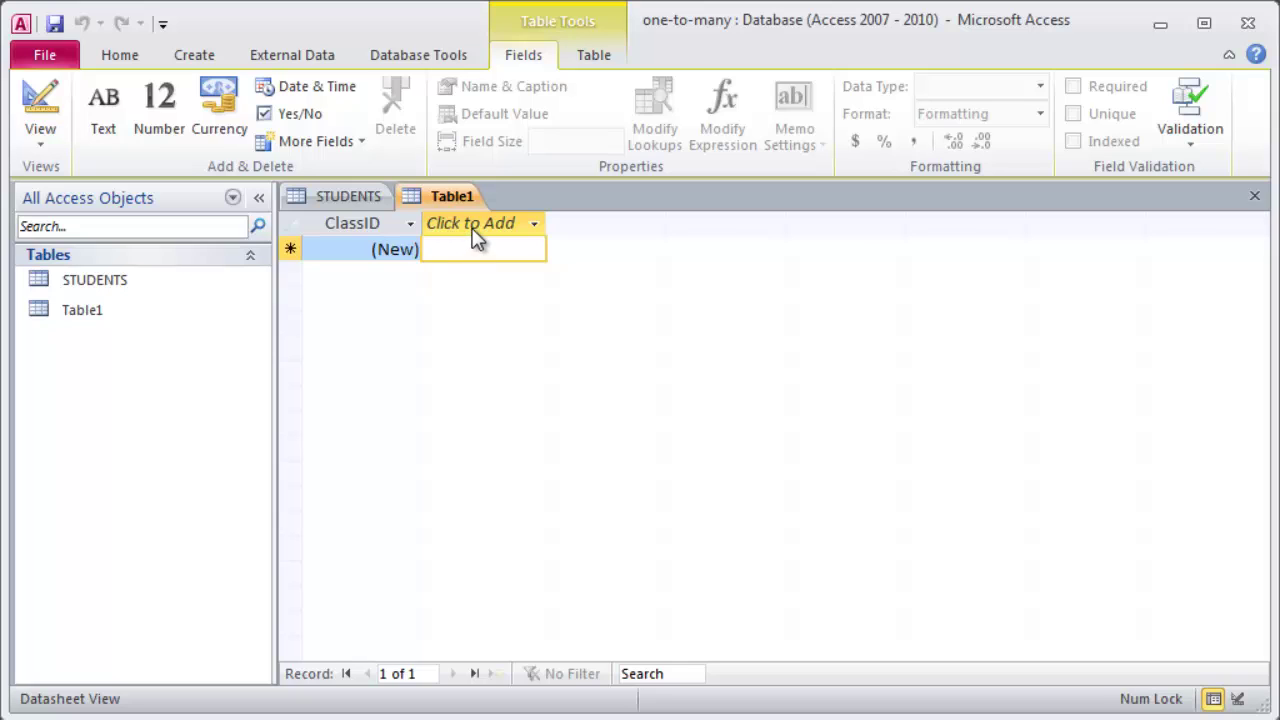
pyautogui.click(489, 230)
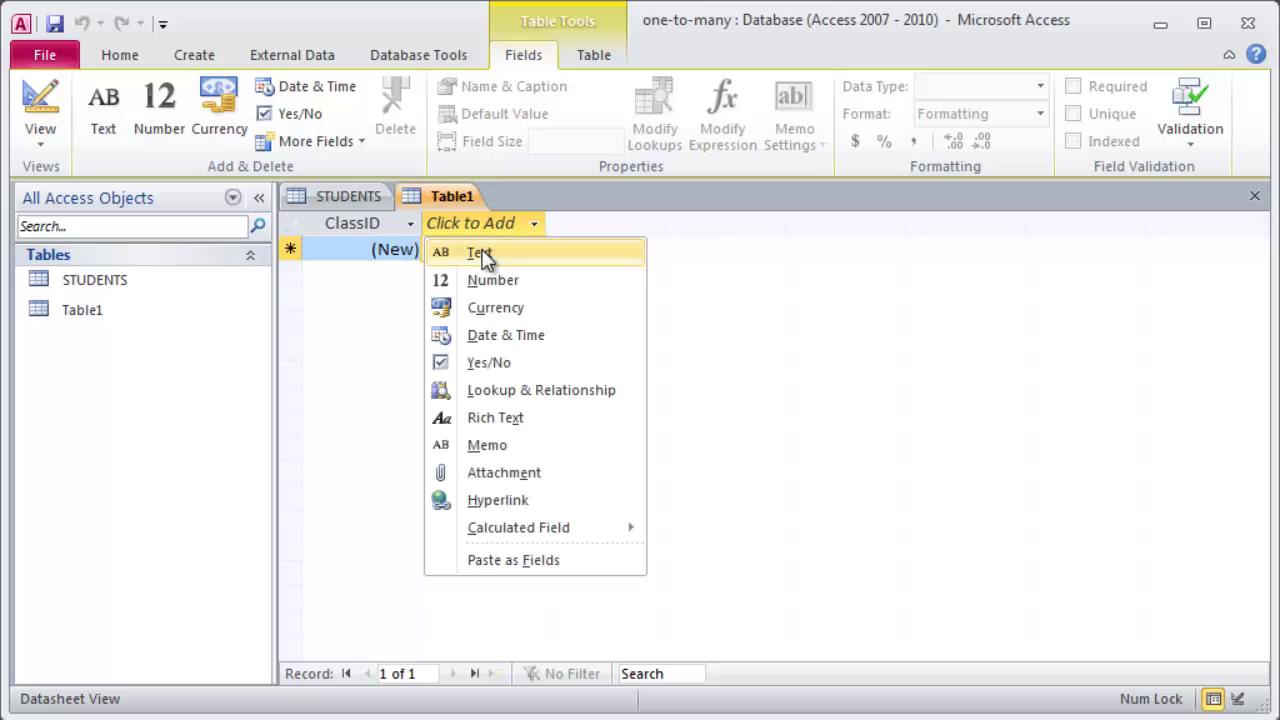
pyautogui.click(482, 254)
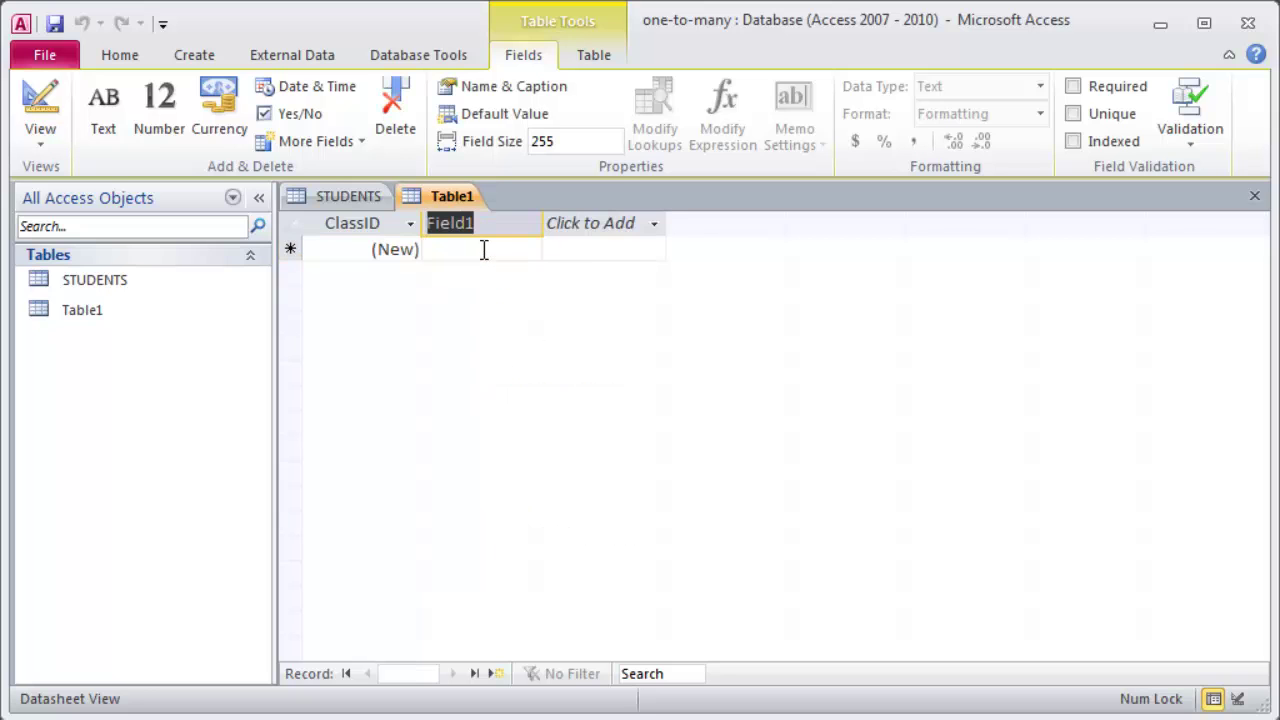
pyautogui.click(513, 86)
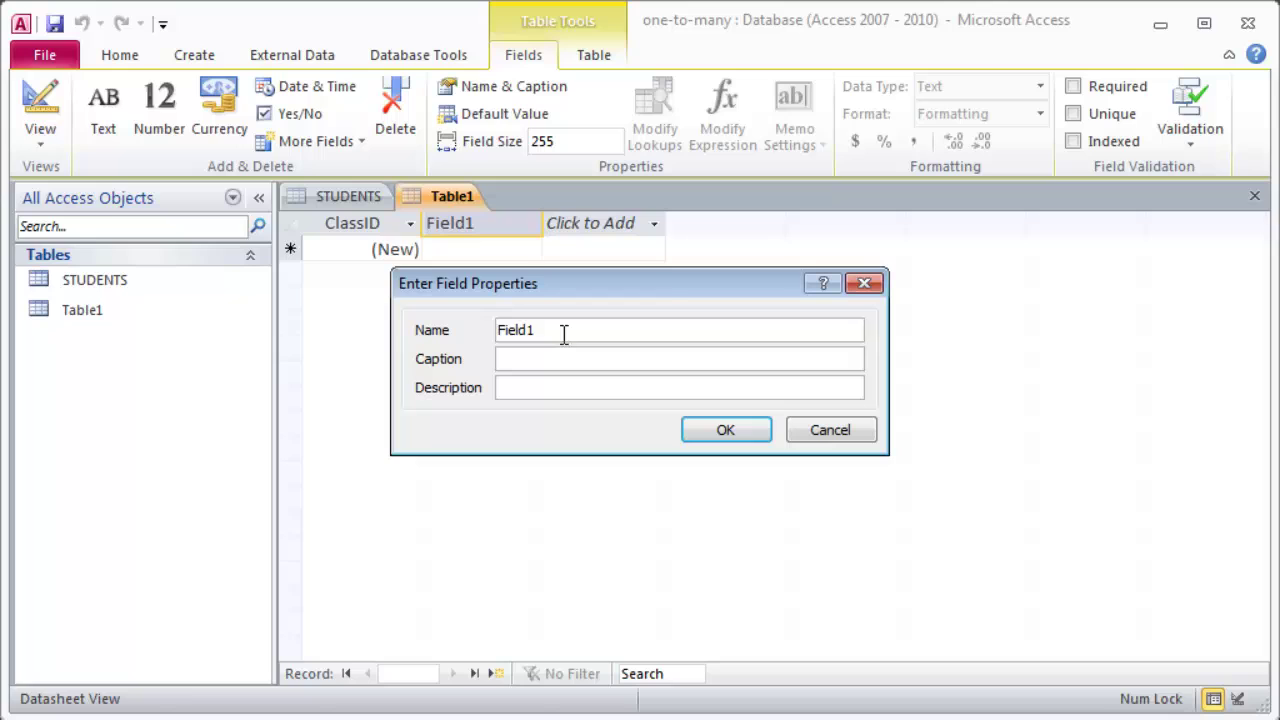
pyautogui.moveTo(563, 330); pyautogui.dragTo(380, 333)
pyautogui.write('C')
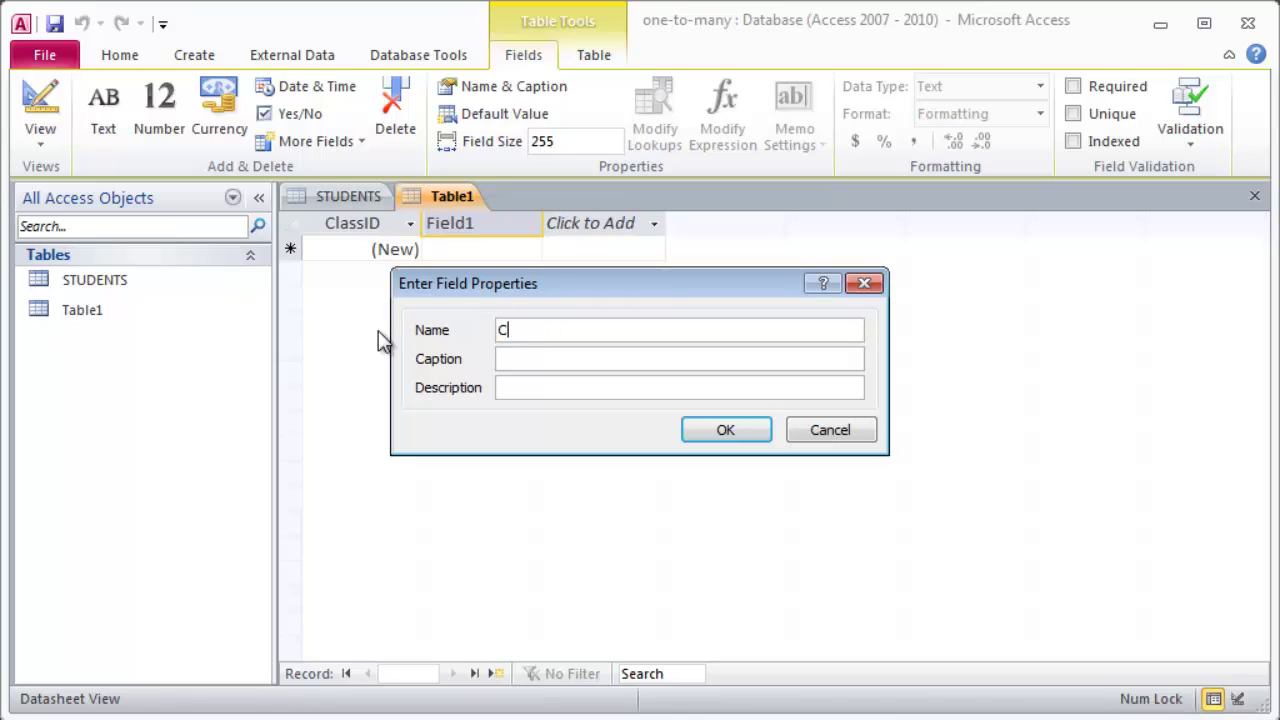
pyautogui.write('lassTitle')
pyautogui.click(720, 429)
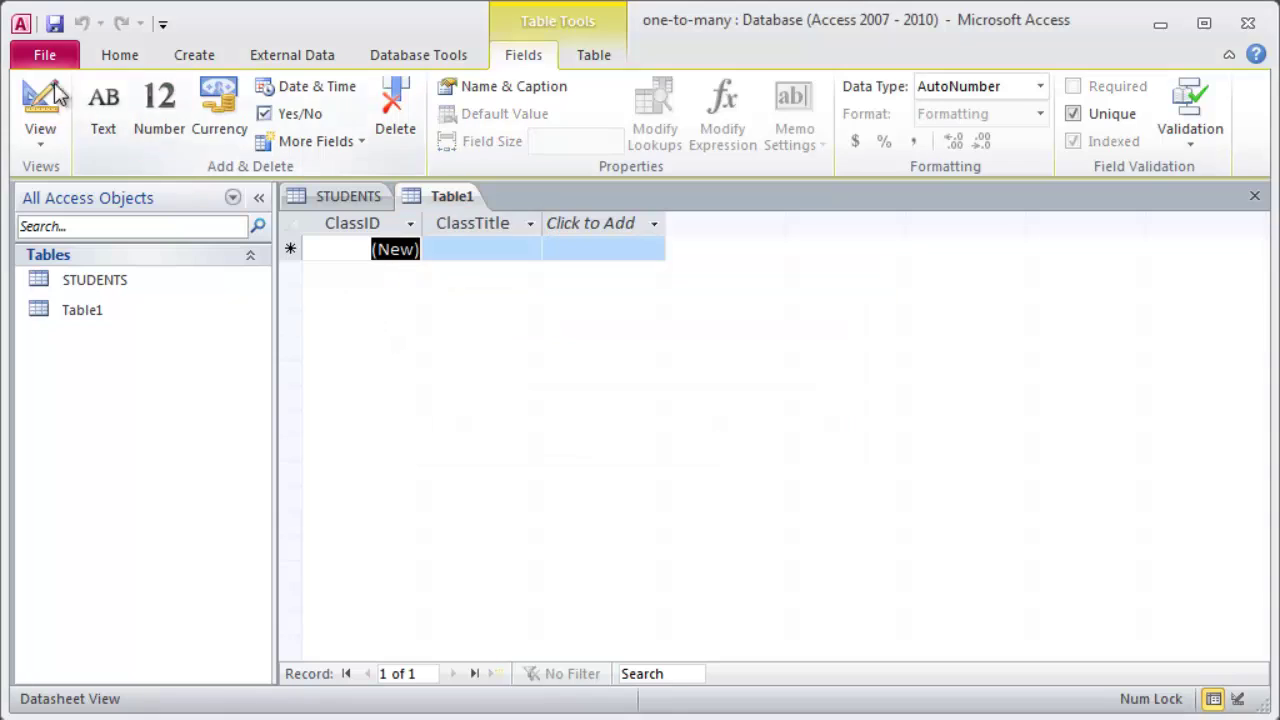
# Switch Table1 to Design view and save it as CLASSESS.
pyautogui.click(42, 98)
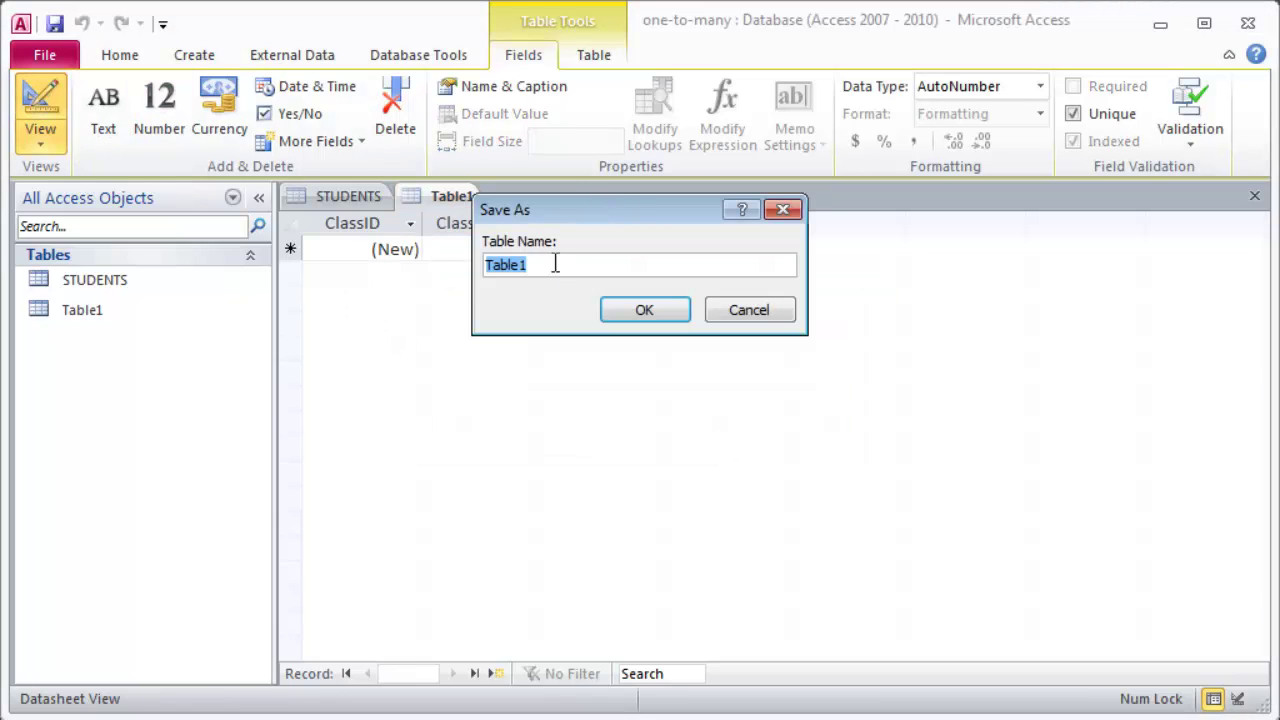
pyautogui.press('capslock')
pyautogui.write('CLASSESS')
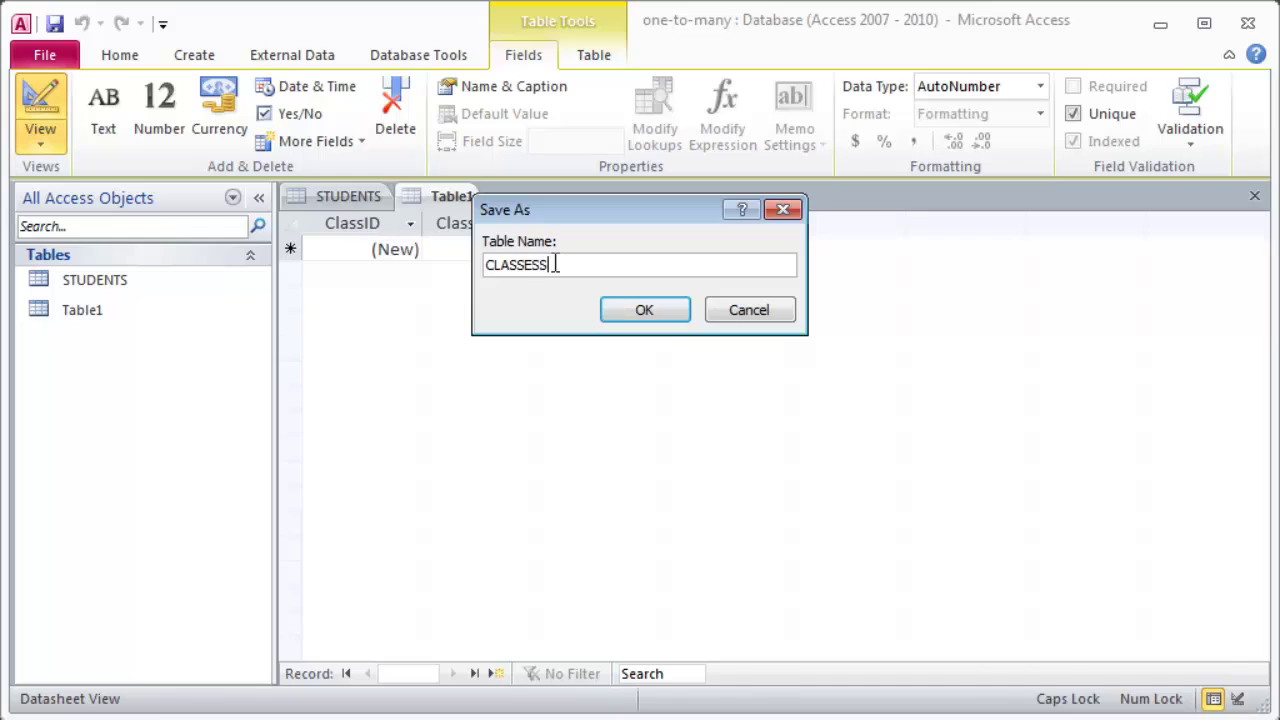
pyautogui.press('Return')
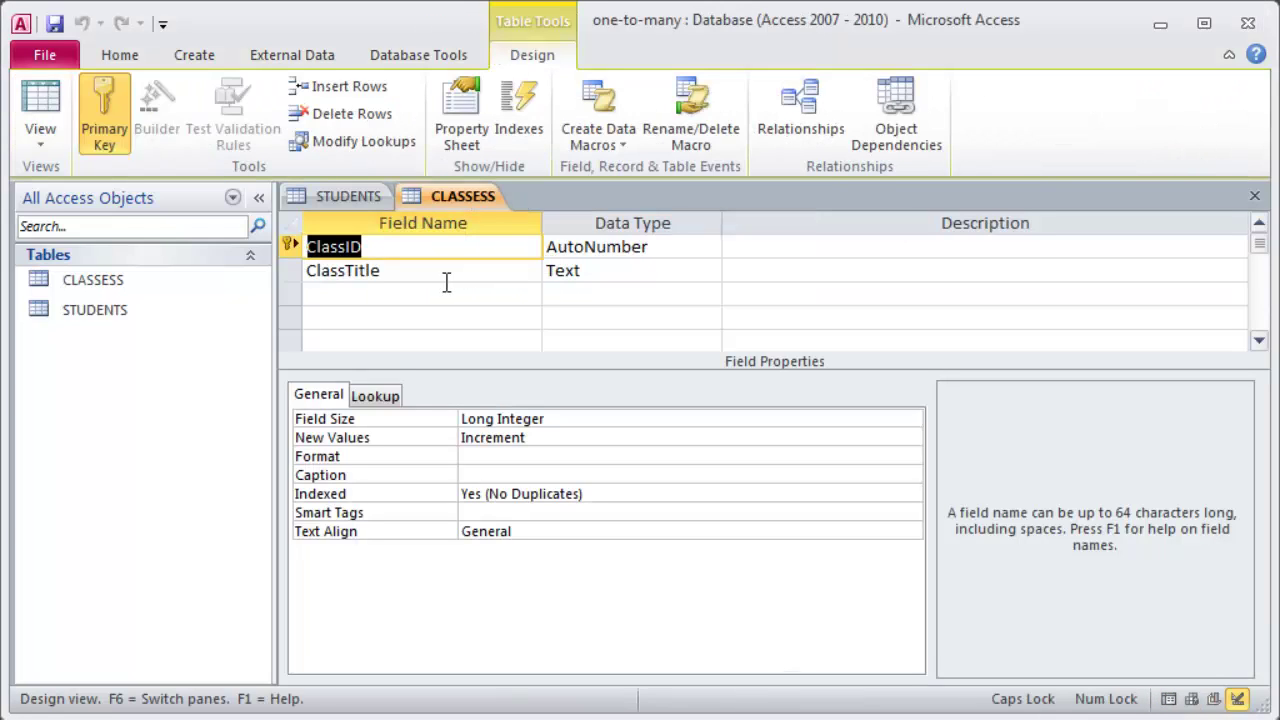
pyautogui.click(316, 247)
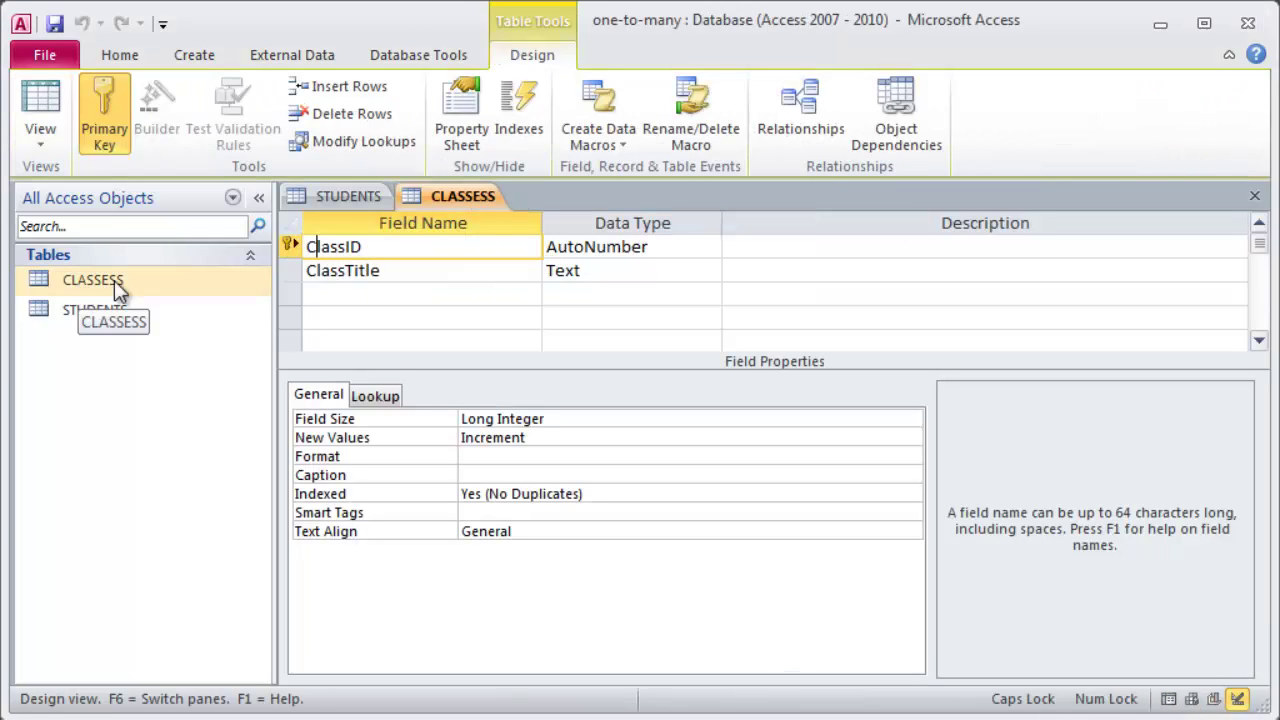
# Look over the STUDENTS design, then the empty CLASSESS datasheet and its Fields settings.
pyautogui.click(344, 195)
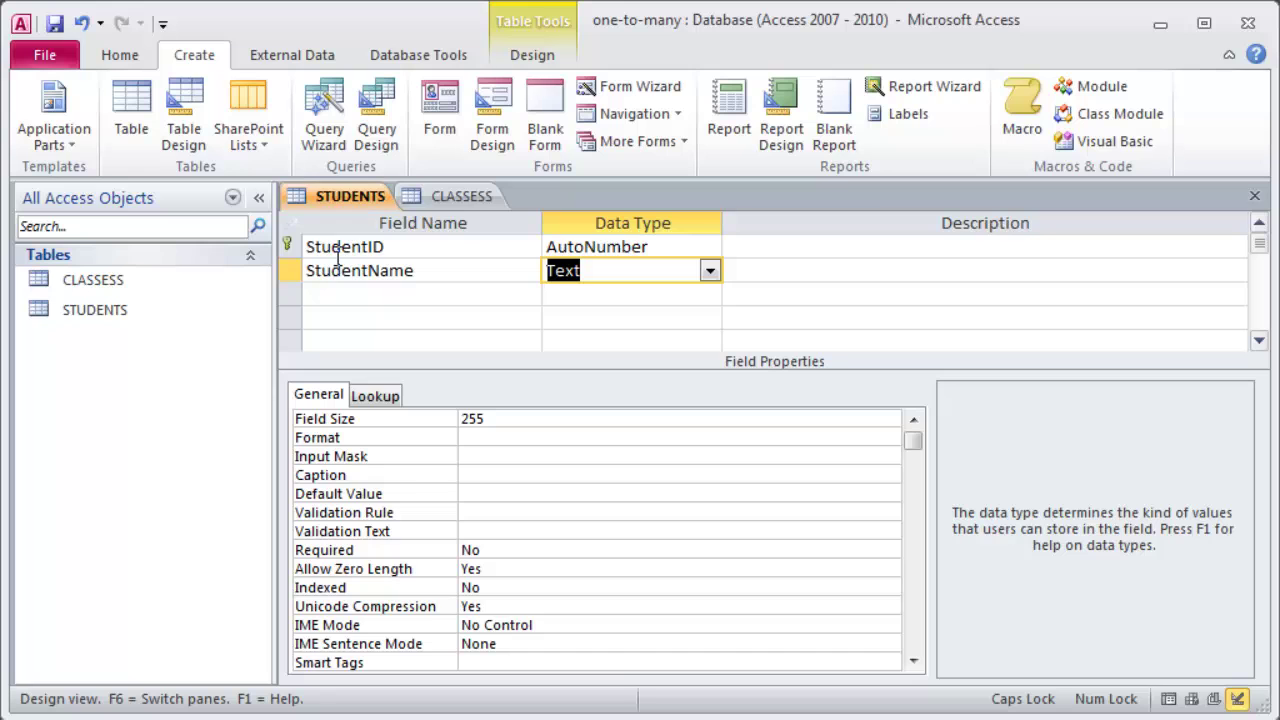
pyautogui.click(460, 196)
pyautogui.click(40, 105)
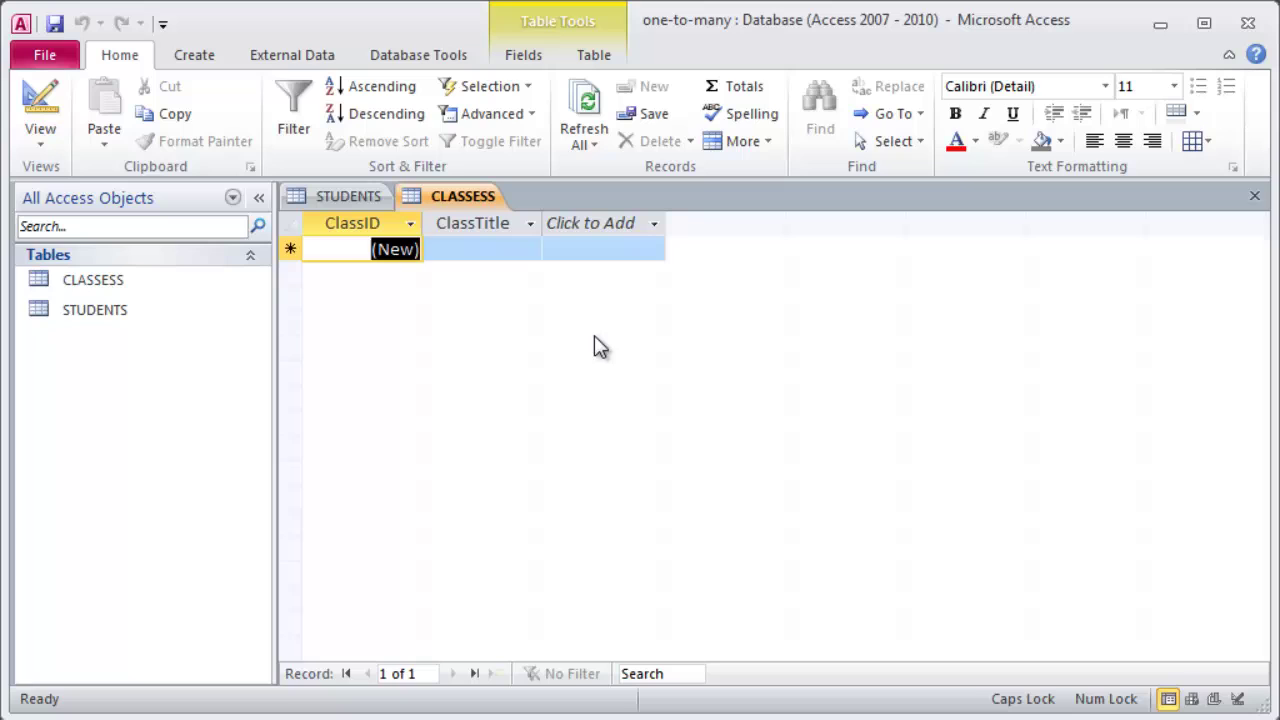
pyautogui.click(426, 249)
pyautogui.click(368, 248)
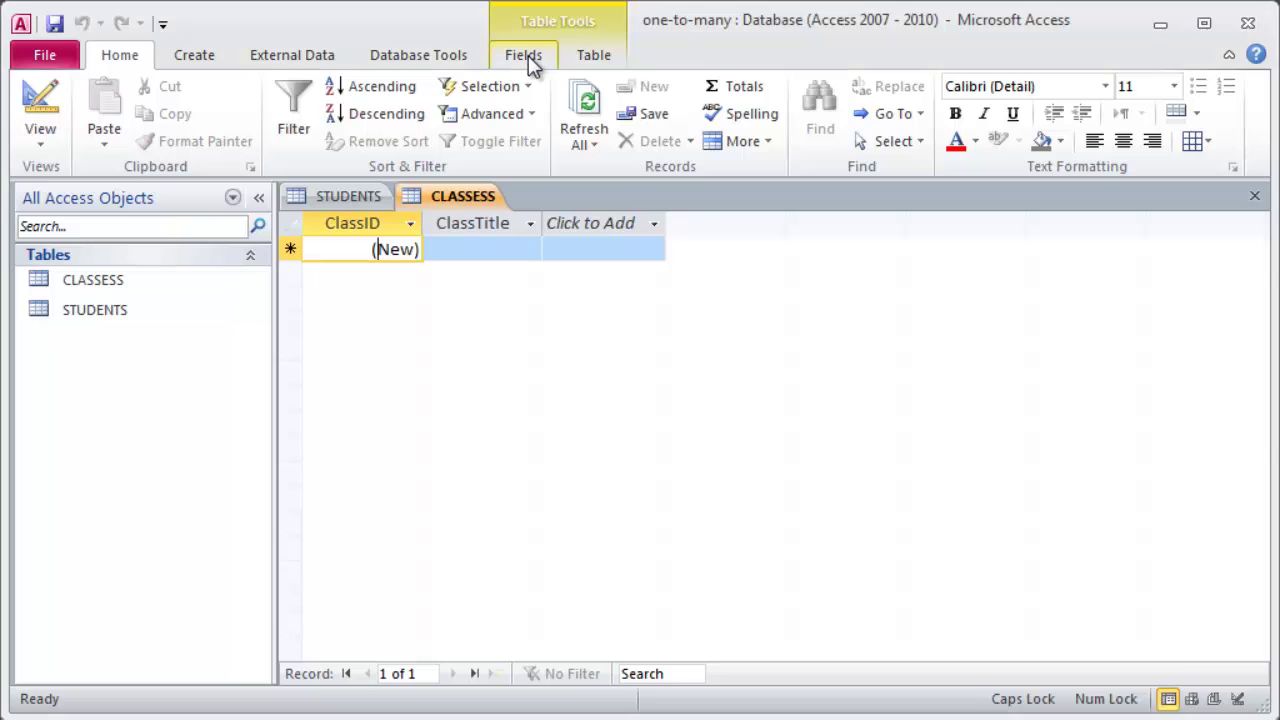
pyautogui.click(540, 58)
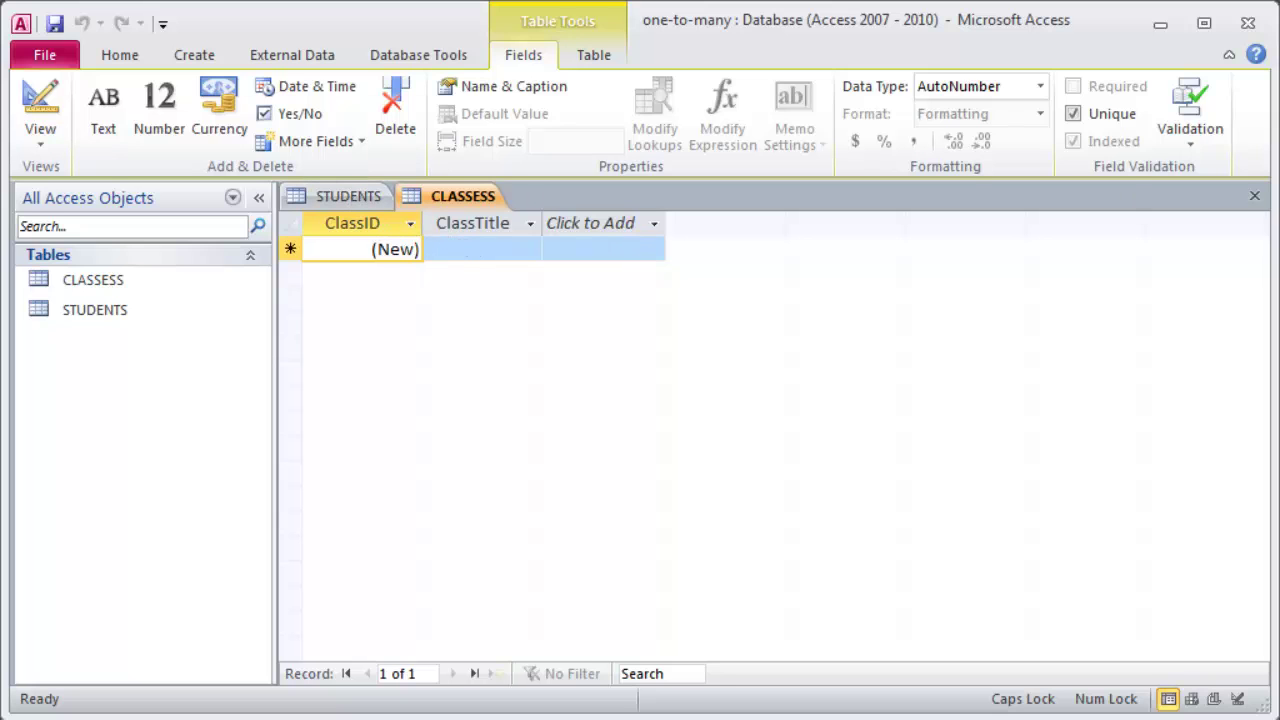
# Close the CLASSESS and STUDENTS tables and select each in the navigation pane.
pyautogui.click(1254, 195)
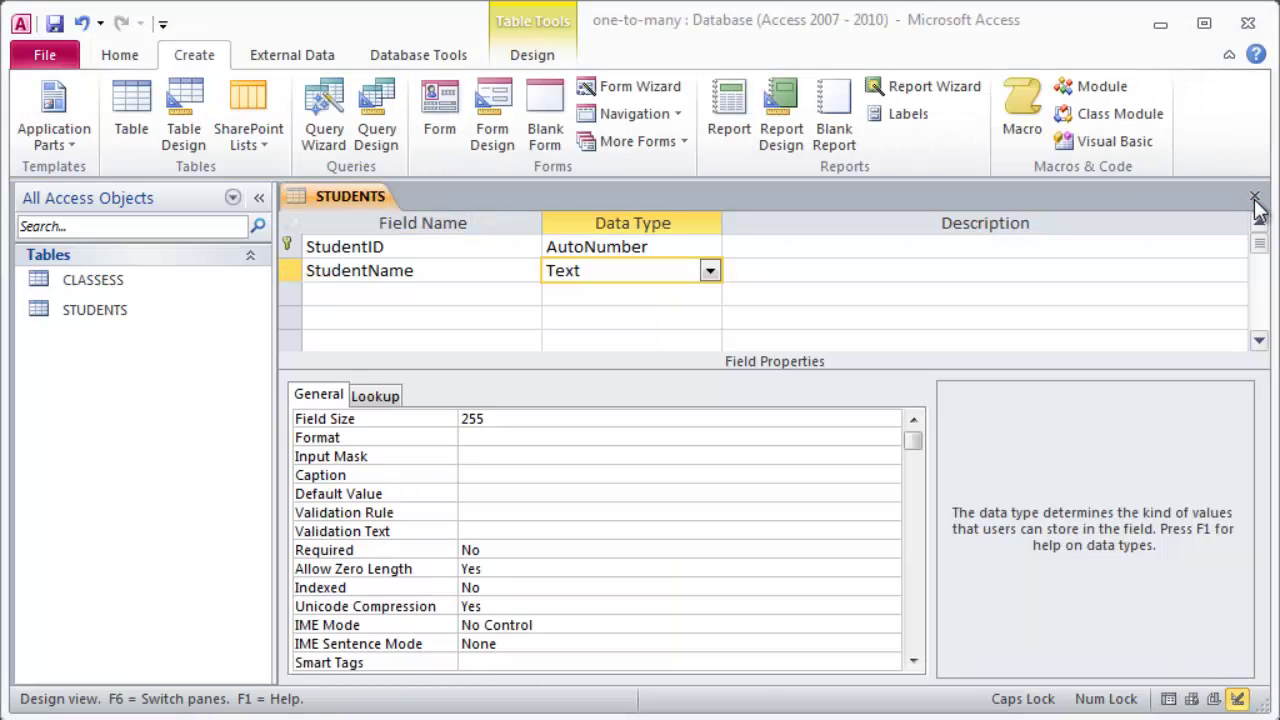
pyautogui.click(1254, 195)
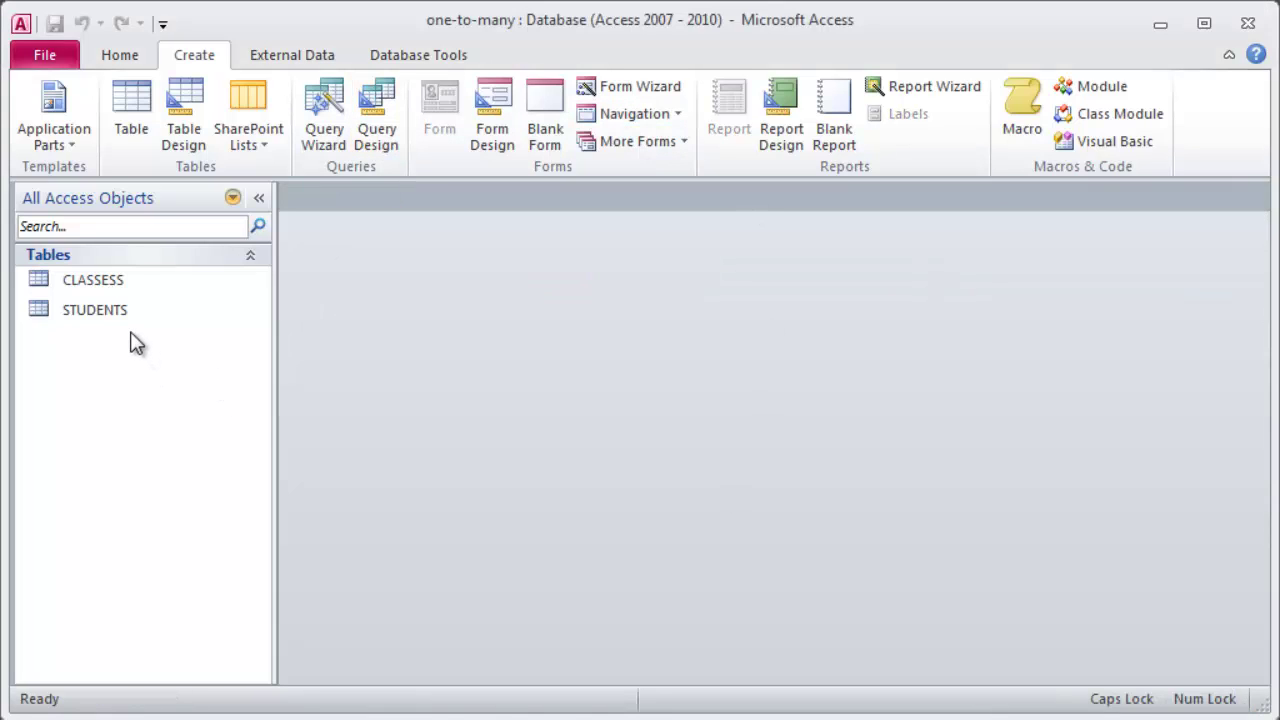
pyautogui.click(100, 282)
pyautogui.click(93, 314)
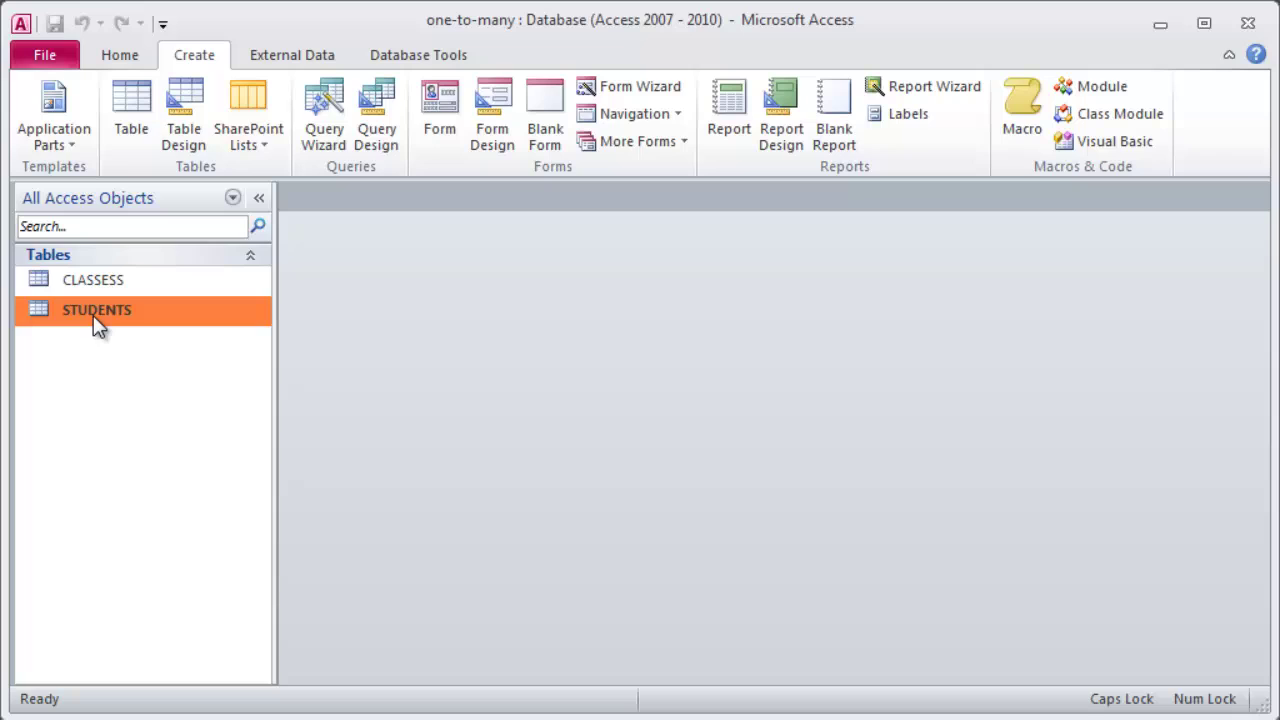
pyautogui.click(114, 284)
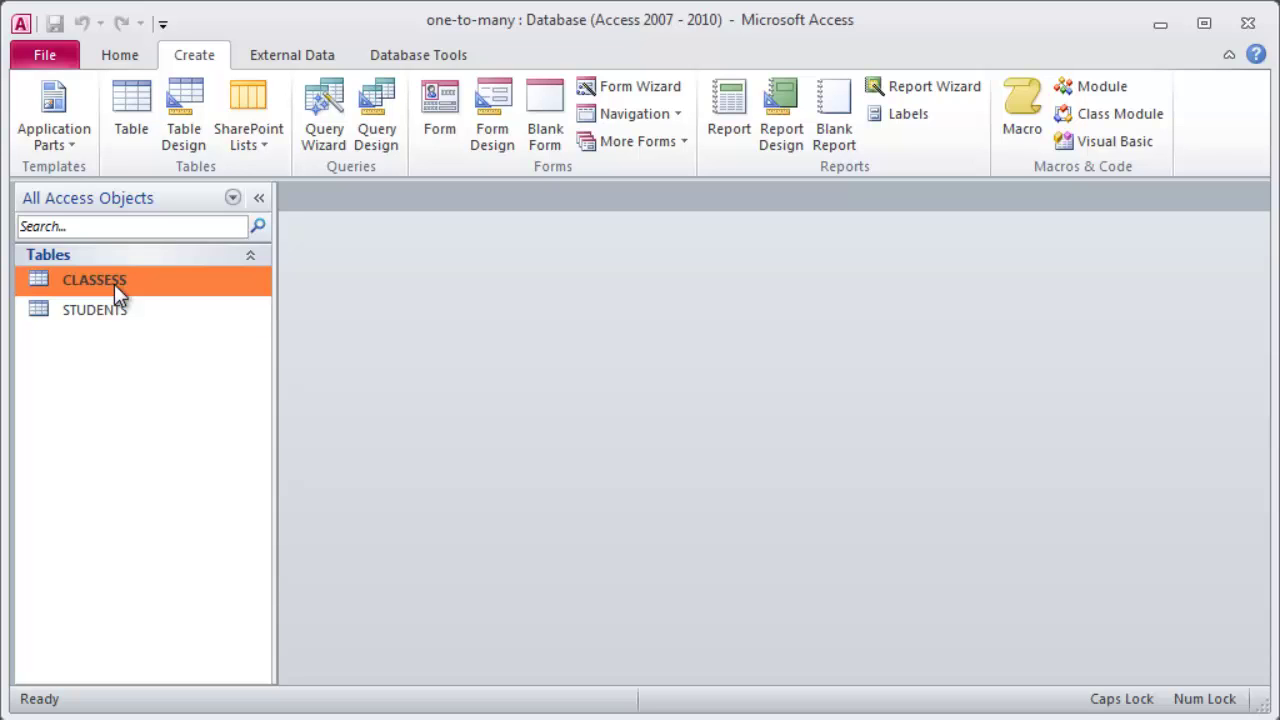
pyautogui.click(125, 317)
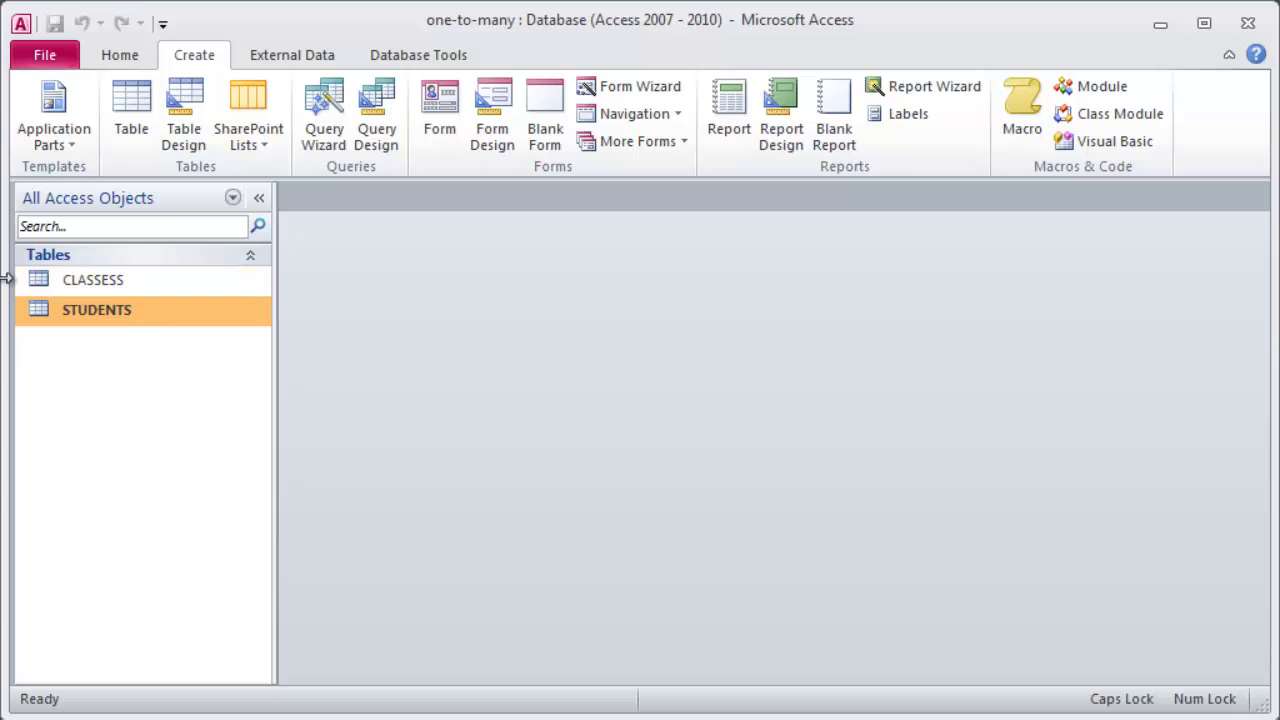
# Create a new blank table and save it in Design view as GRADES.
pyautogui.click(140, 100)
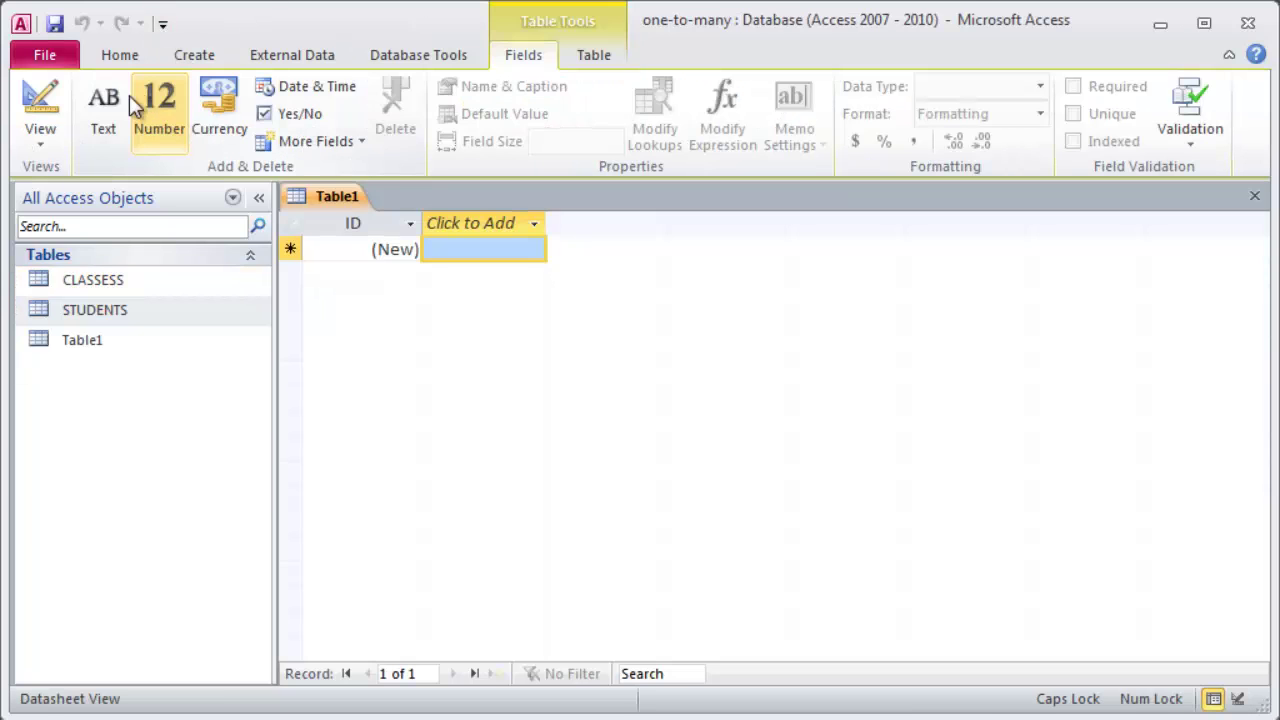
pyautogui.click(38, 108)
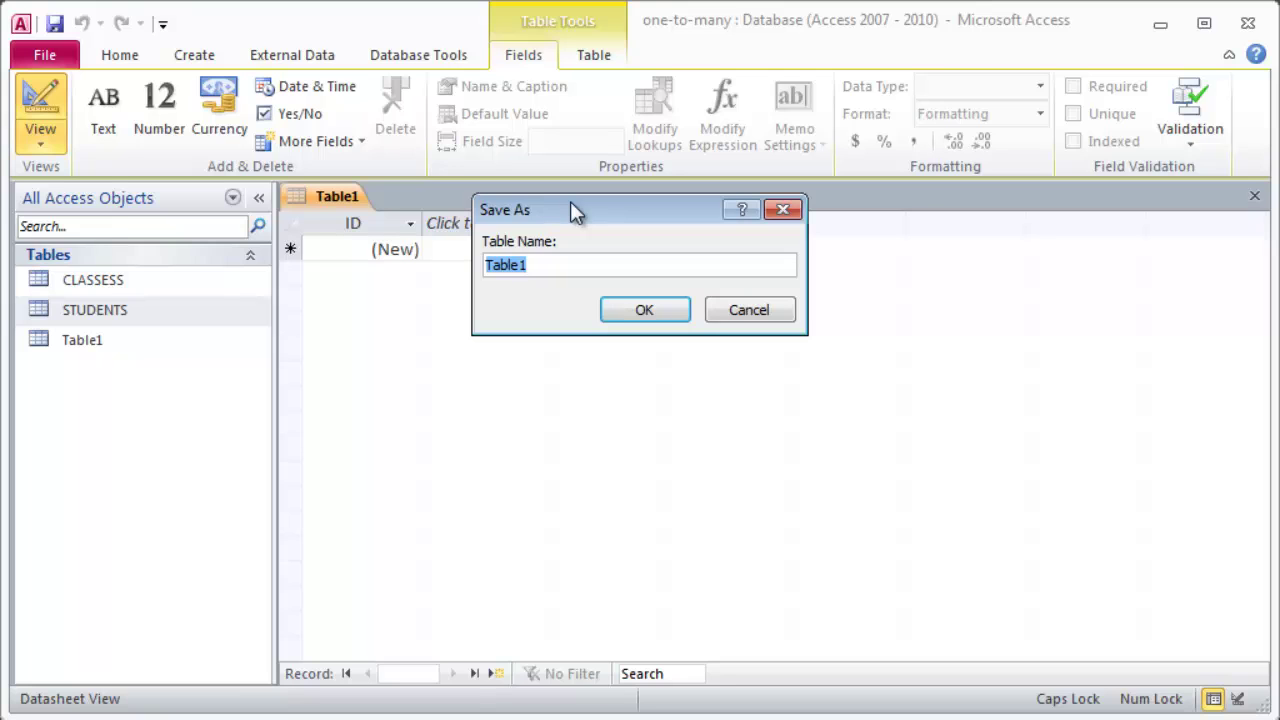
pyautogui.press('capslock')
pyautogui.write('gr')
pyautogui.press('BackSpace')
pyautogui.press('BackSpace')
pyautogui.press('capslock')
pyautogui.write('GRADES')
pyautogui.press('capslock')
pyautogui.press('Return')
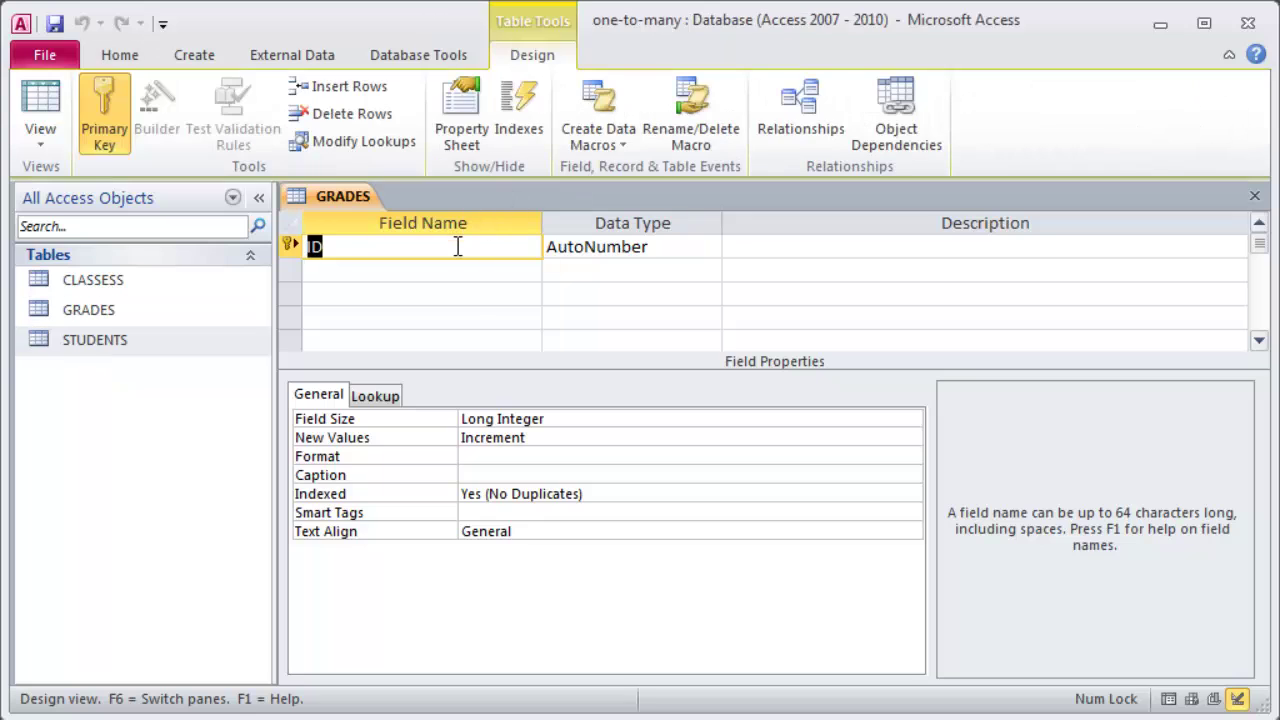
# Rename ID to GradeID and add StudentID and ClassID as Number fields.
pyautogui.write('GradeID')
pyautogui.press('Tab')
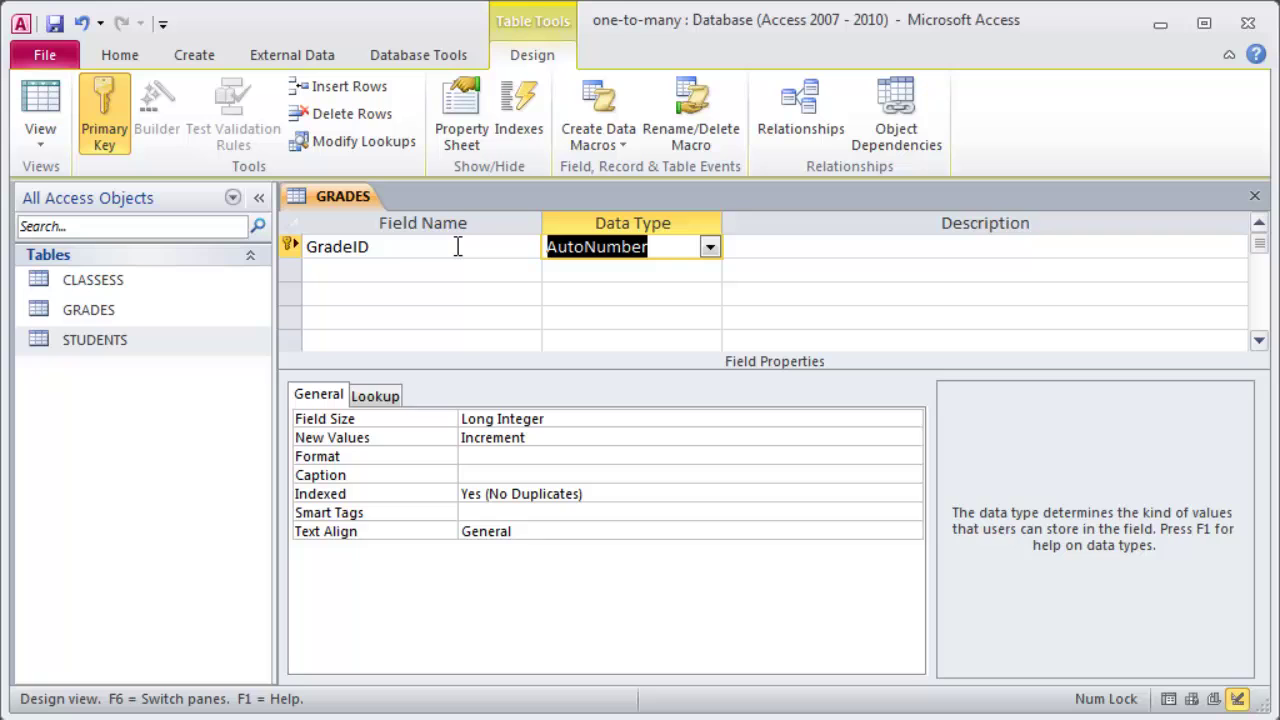
pyautogui.press('Tab')
pyautogui.press('Tab')
pyautogui.write('Stu')
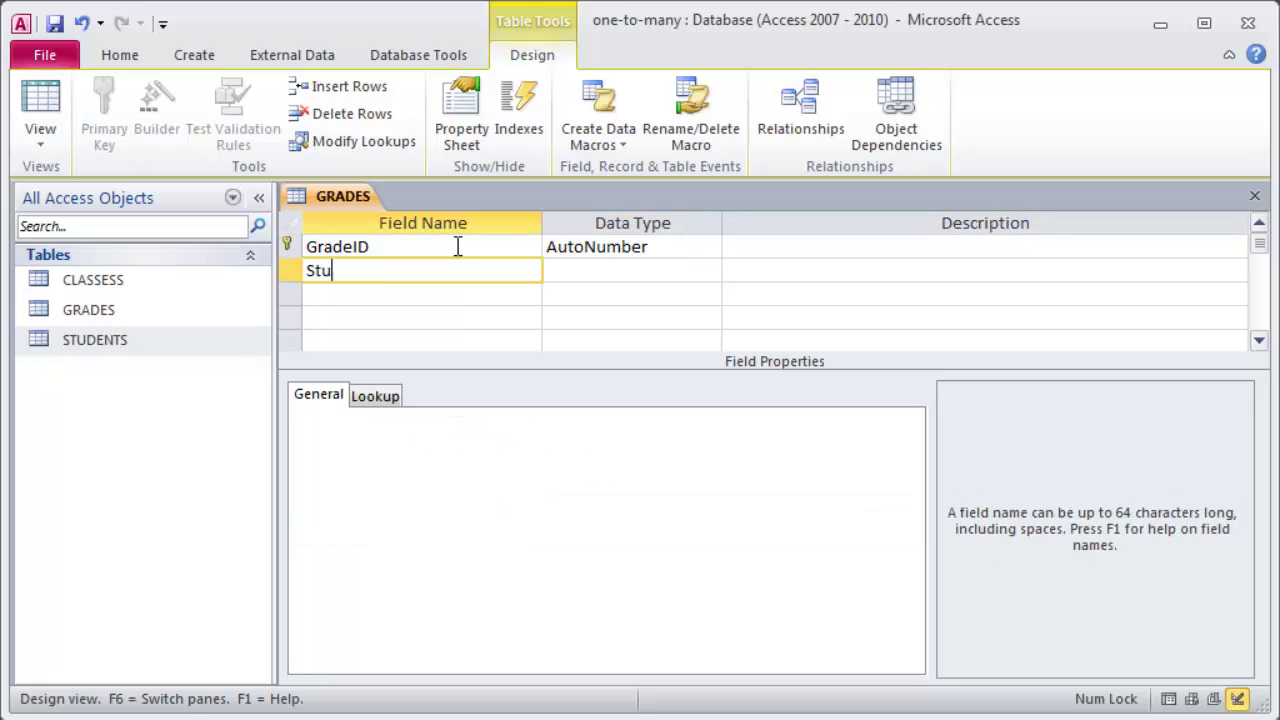
pyautogui.write('dentID')
pyautogui.press('Tab')
pyautogui.write('n')
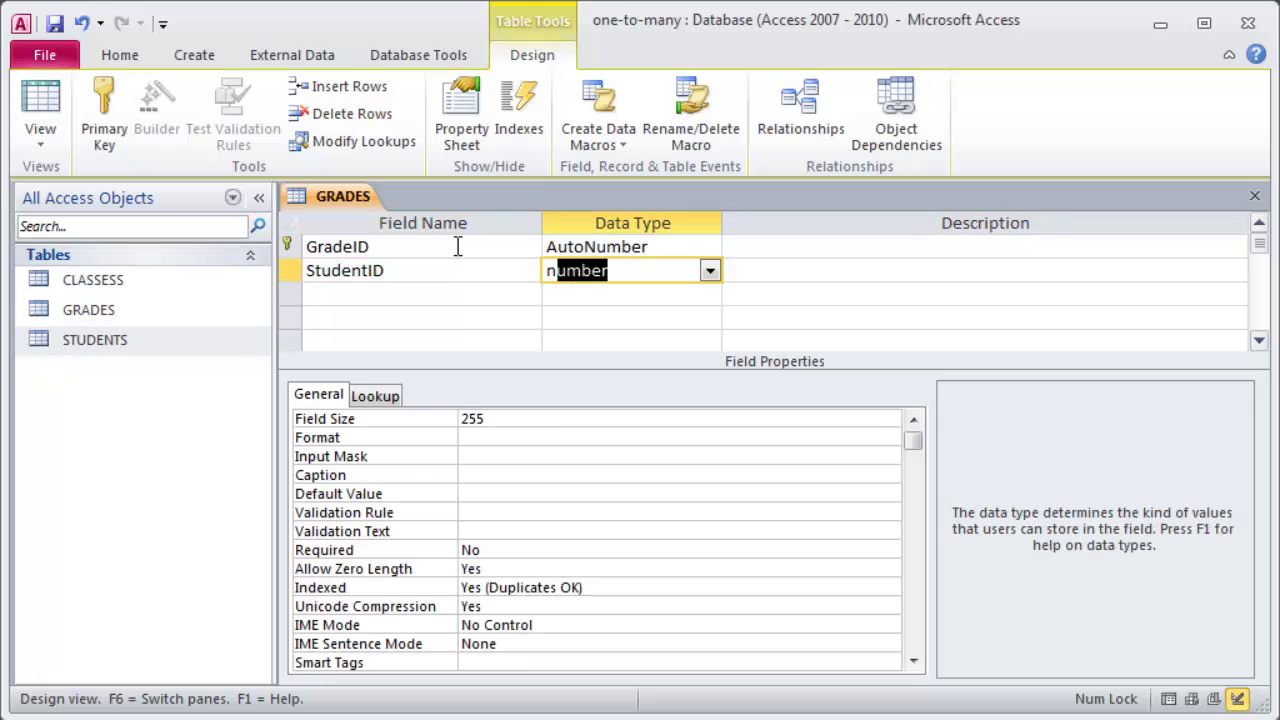
pyautogui.press('Tab')
pyautogui.press('Tab')
pyautogui.write('TextID')
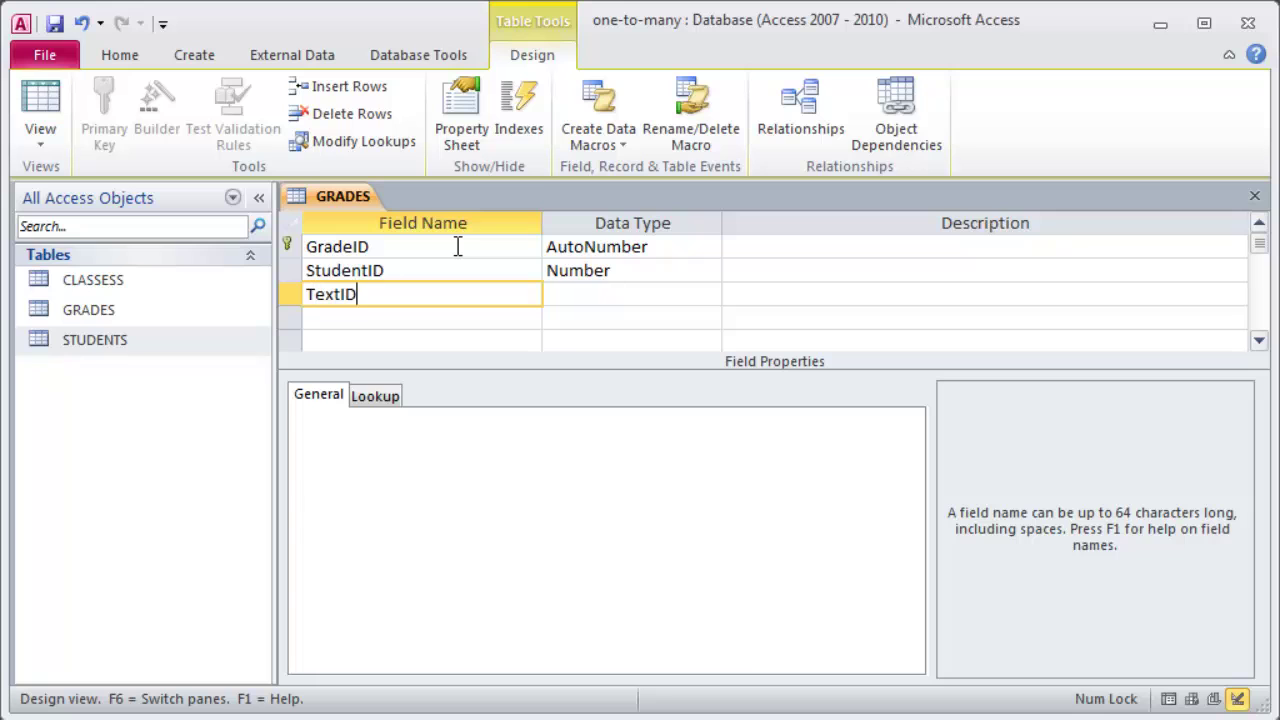
pyautogui.press('Tab')
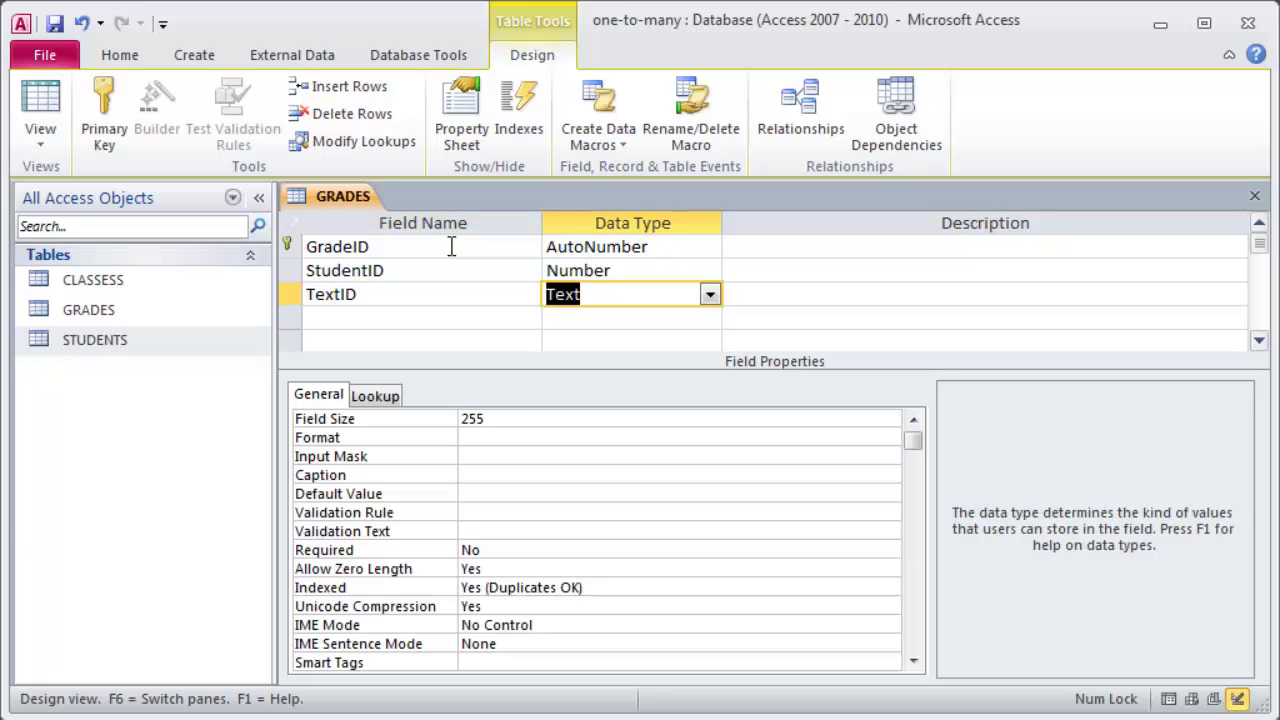
pyautogui.moveTo(392, 300); pyautogui.dragTo(238, 310)
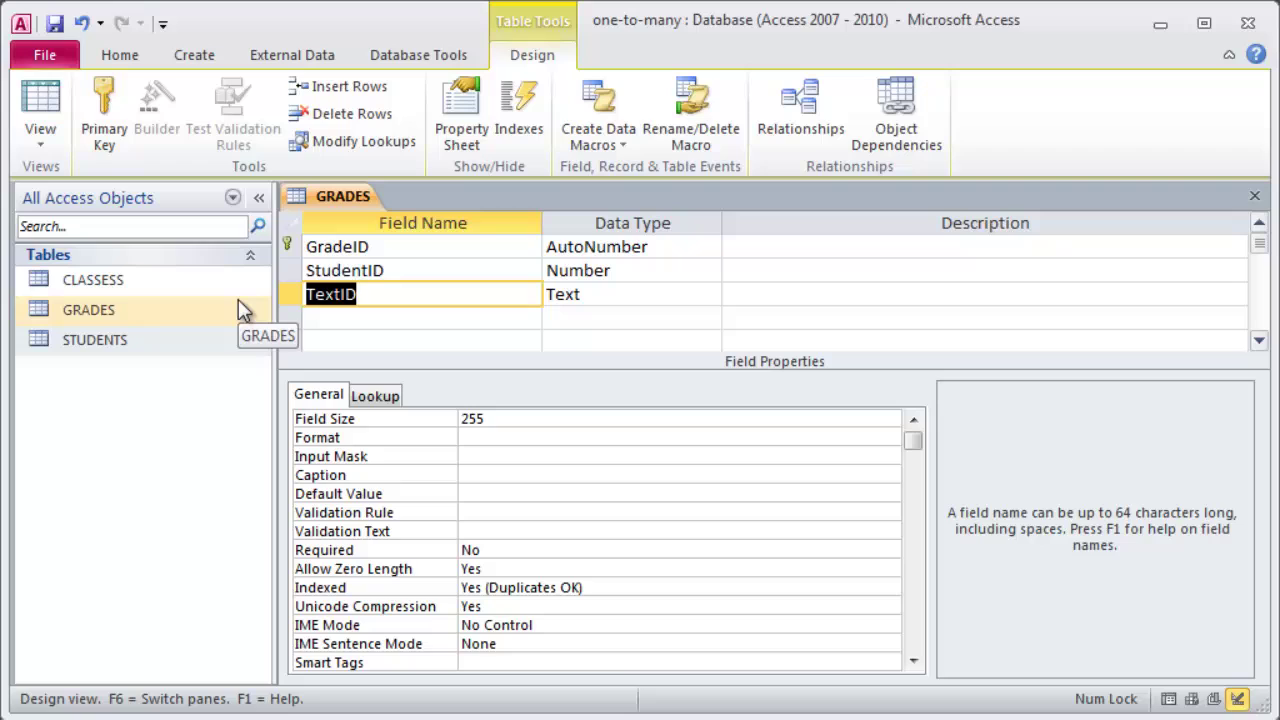
pyautogui.write('ClassID')
pyautogui.press('Tab')
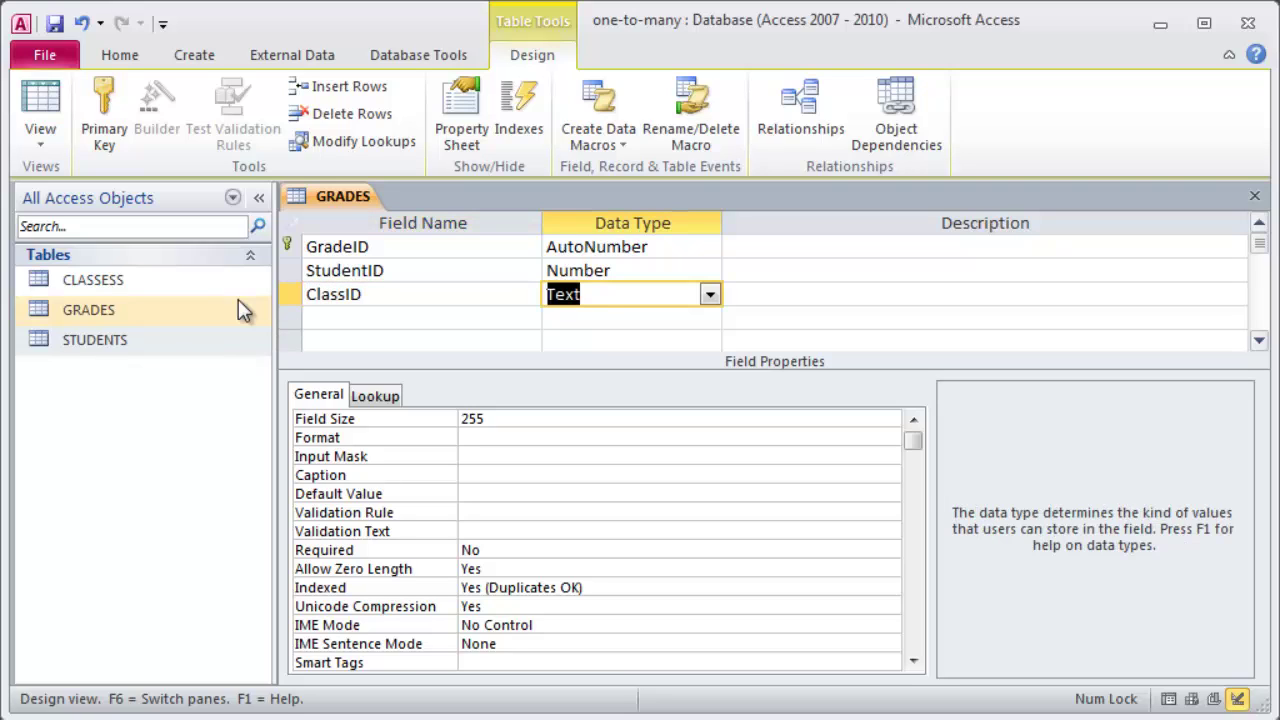
pyautogui.write('number')
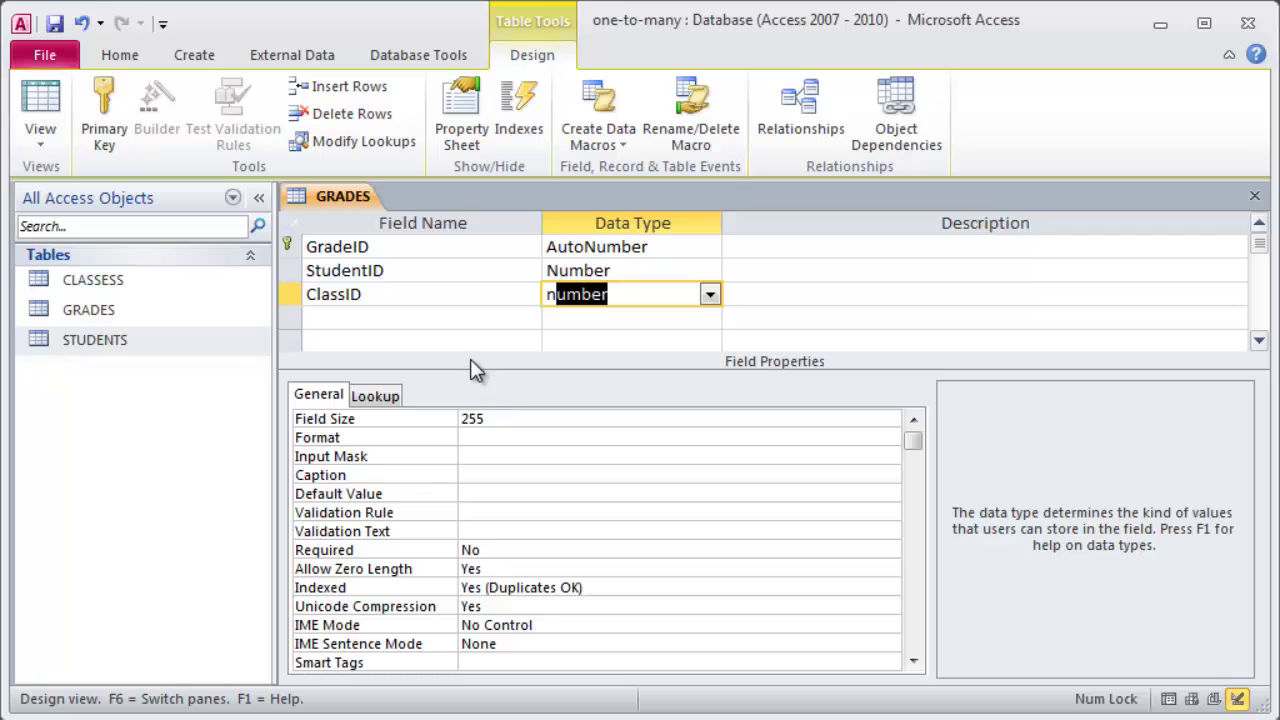
# Open the CLASSESS and STUDENTS tables in Design view.
pyautogui.doubleClick(70, 280)
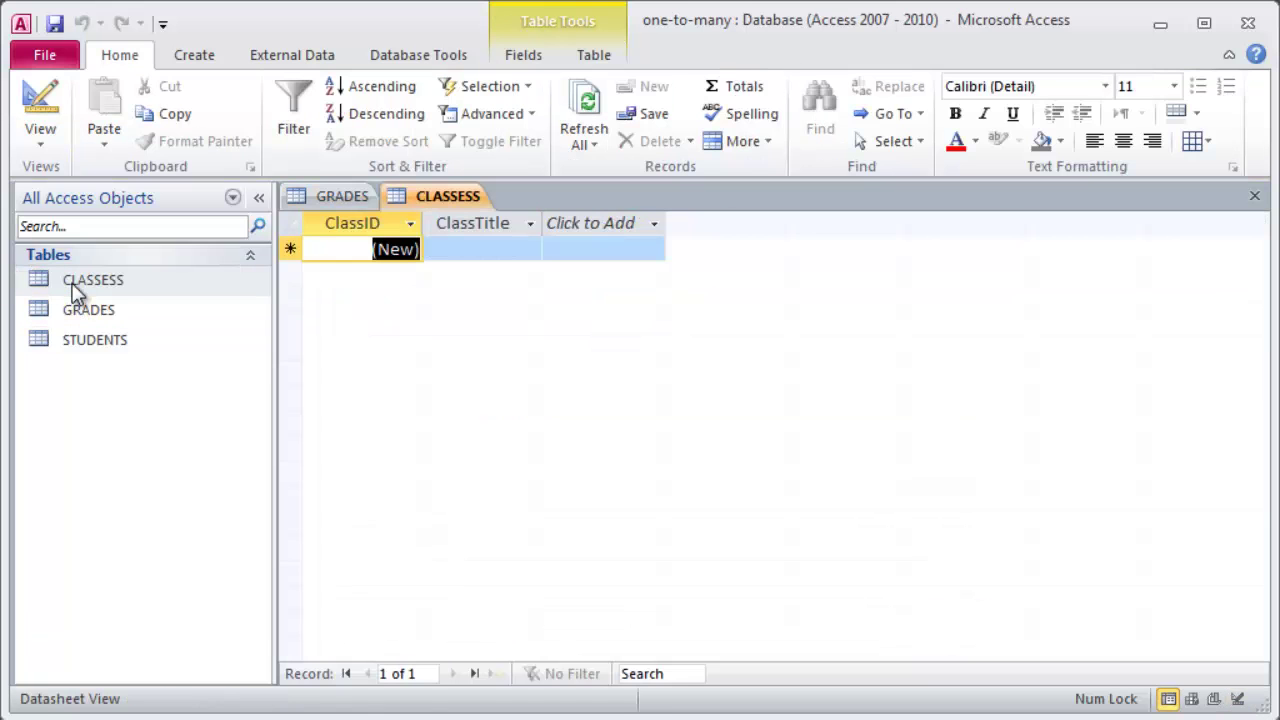
pyautogui.click(41, 118)
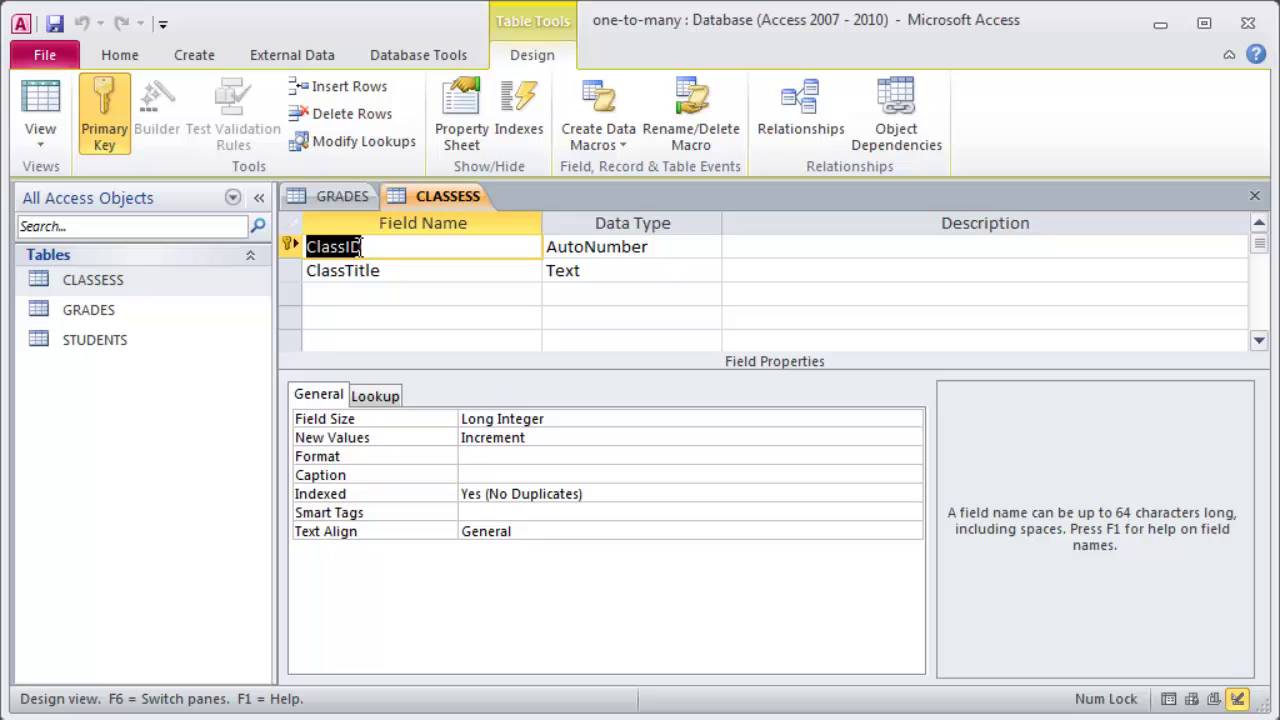
pyautogui.click(43, 339)
pyautogui.doubleClick(43, 339)
pyautogui.click(40, 120)
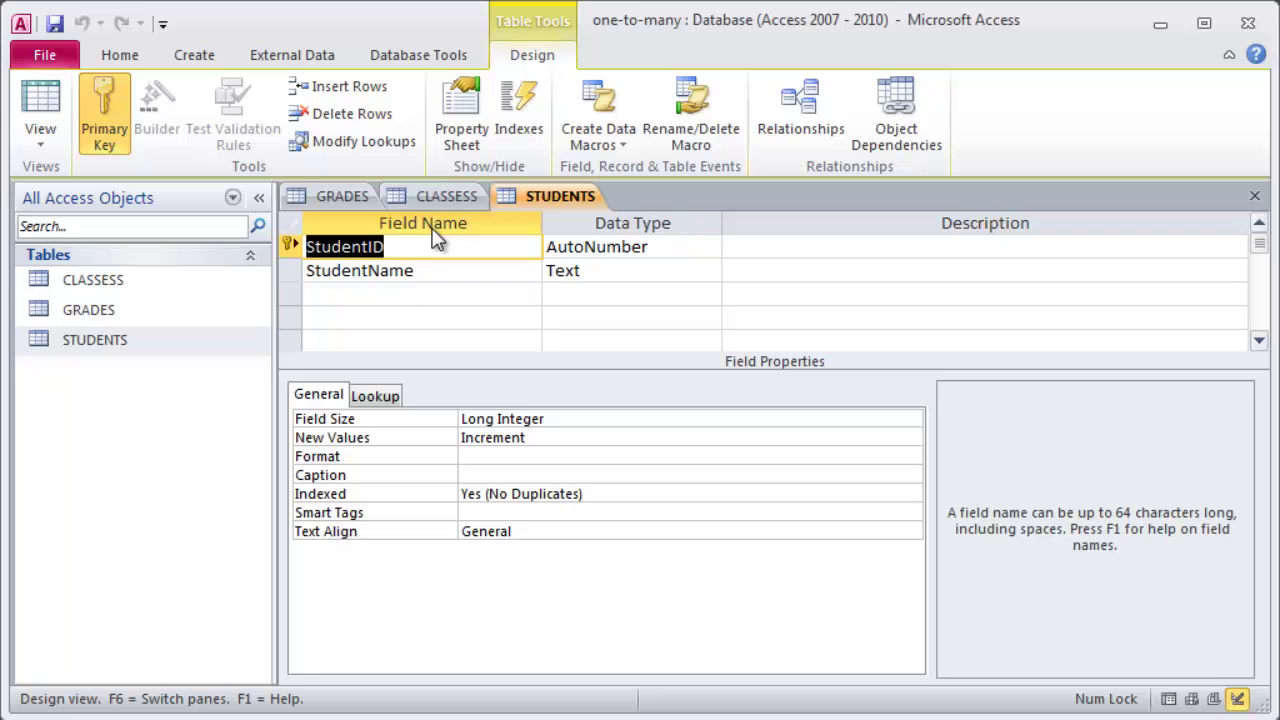
# Check the StudentID and ClassID data types in GRADES, then close all three table designs.
pyautogui.click(433, 196)
pyautogui.click(530, 200)
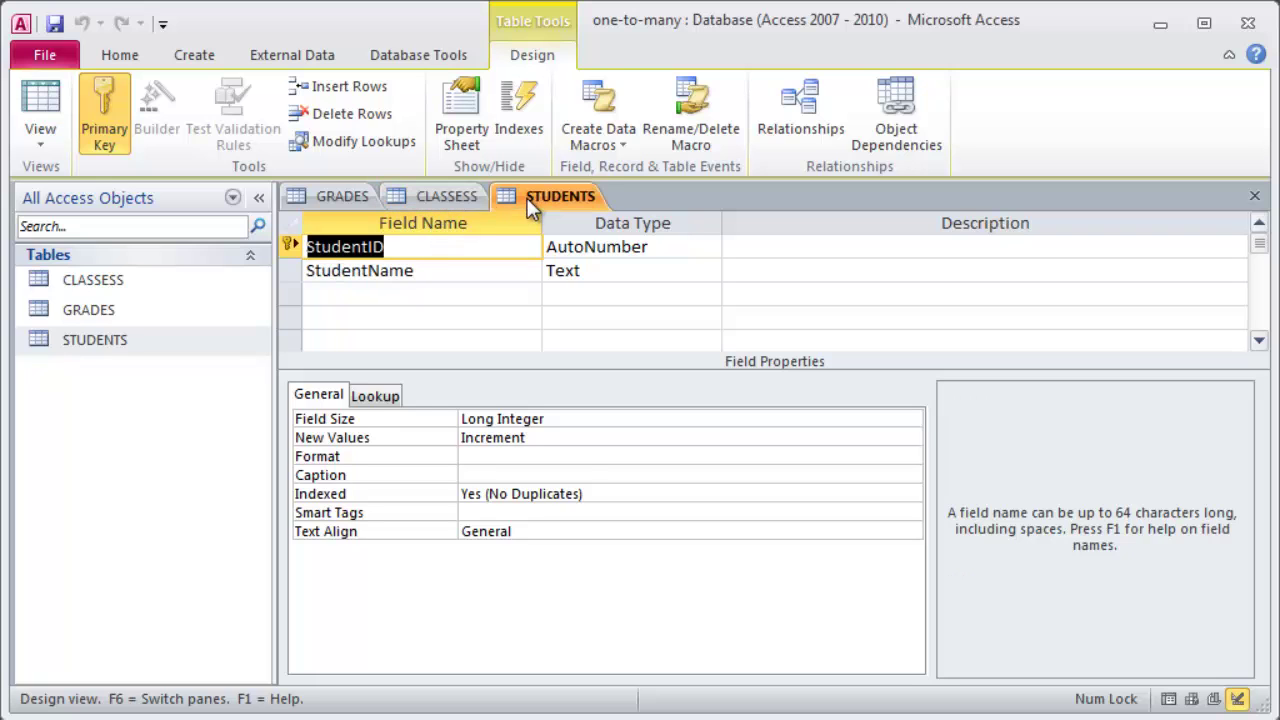
pyautogui.click(335, 199)
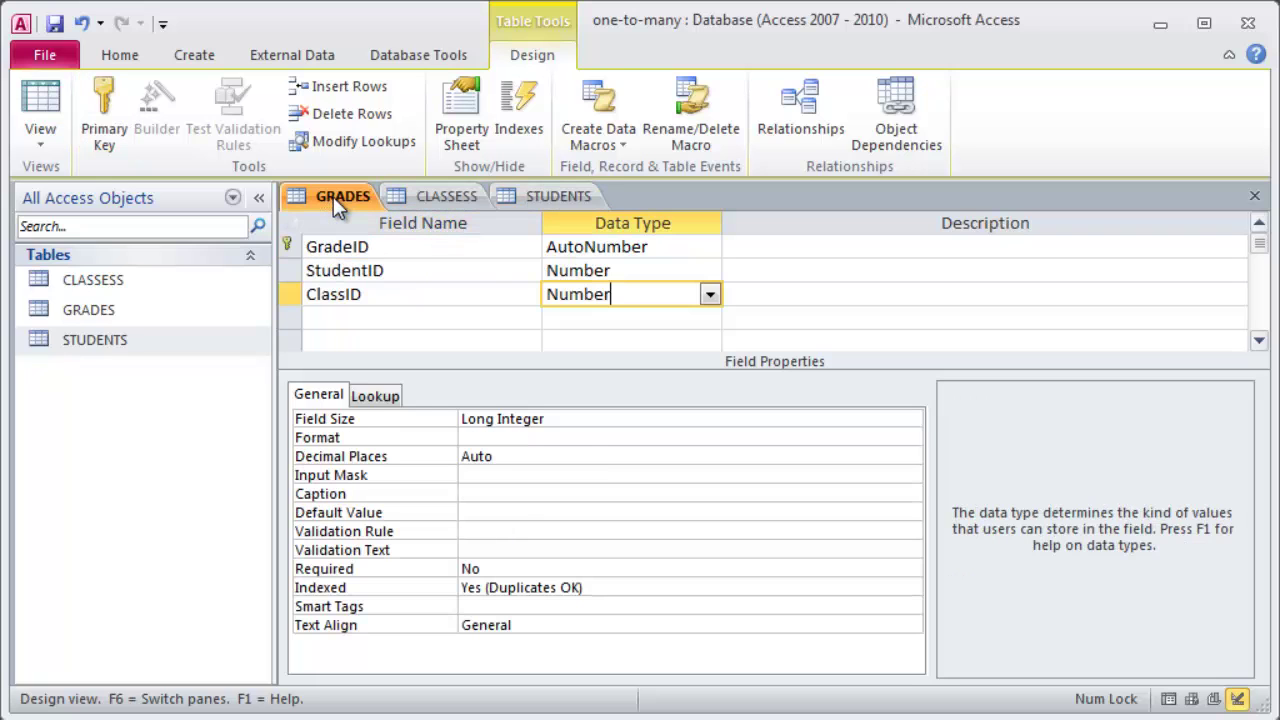
pyautogui.click(342, 292)
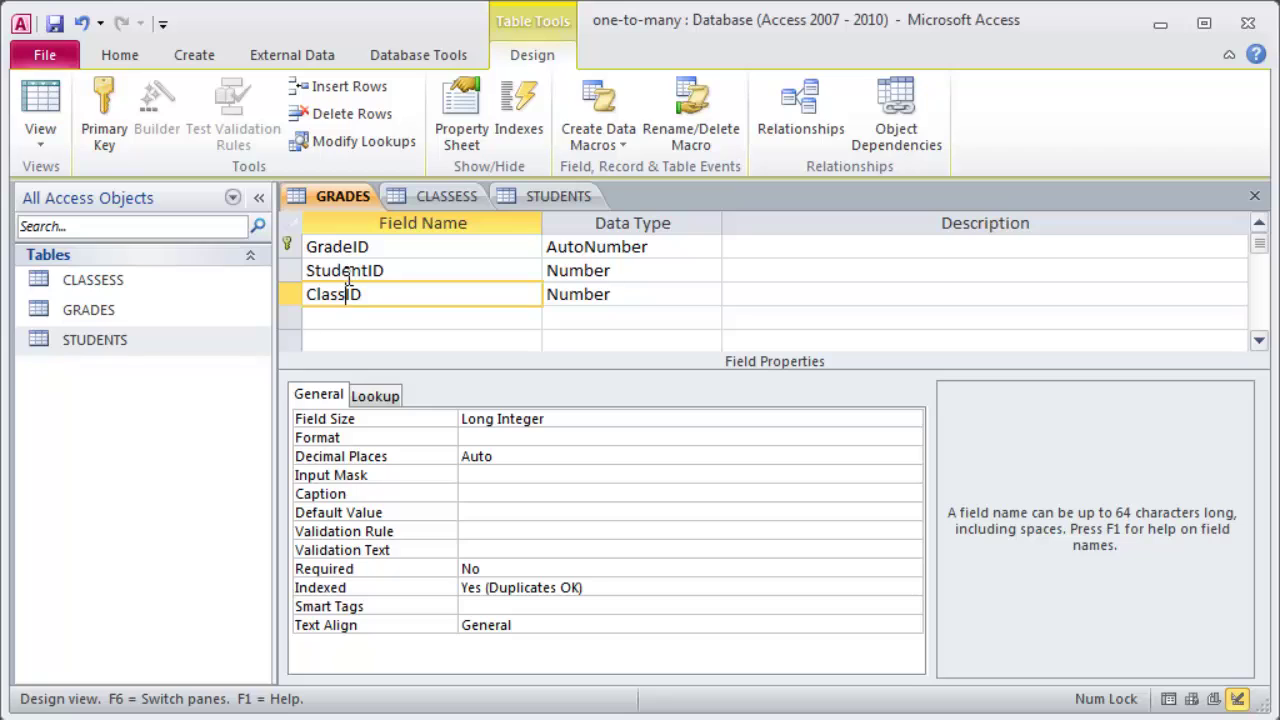
pyautogui.click(560, 268)
pyautogui.click(557, 290)
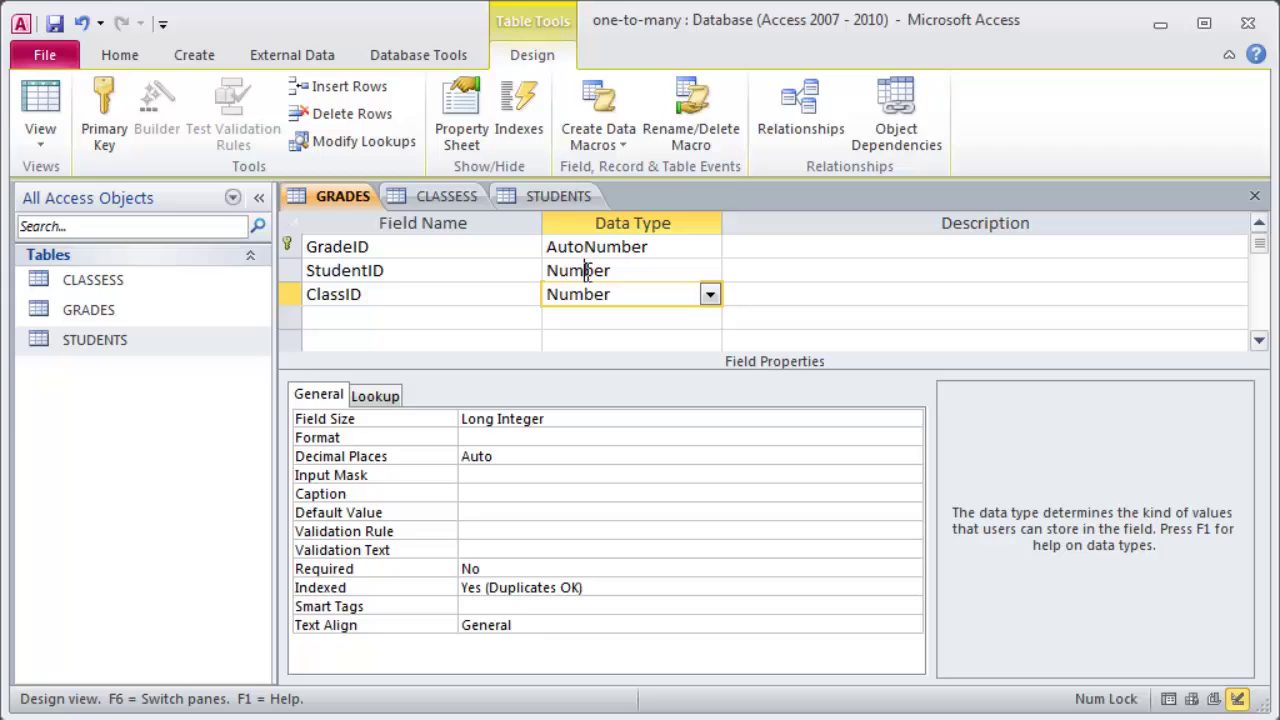
pyautogui.click(580, 271)
pyautogui.click(581, 296)
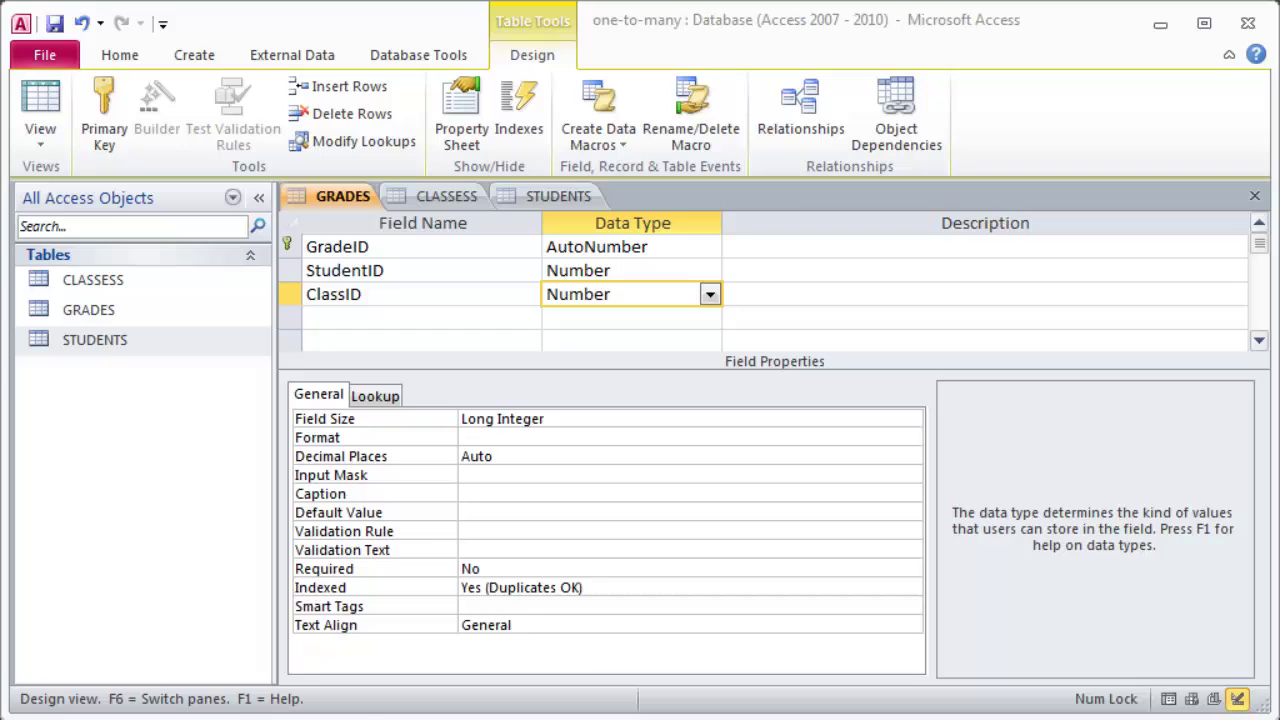
pyautogui.click(1254, 195)
pyautogui.click(1254, 195)
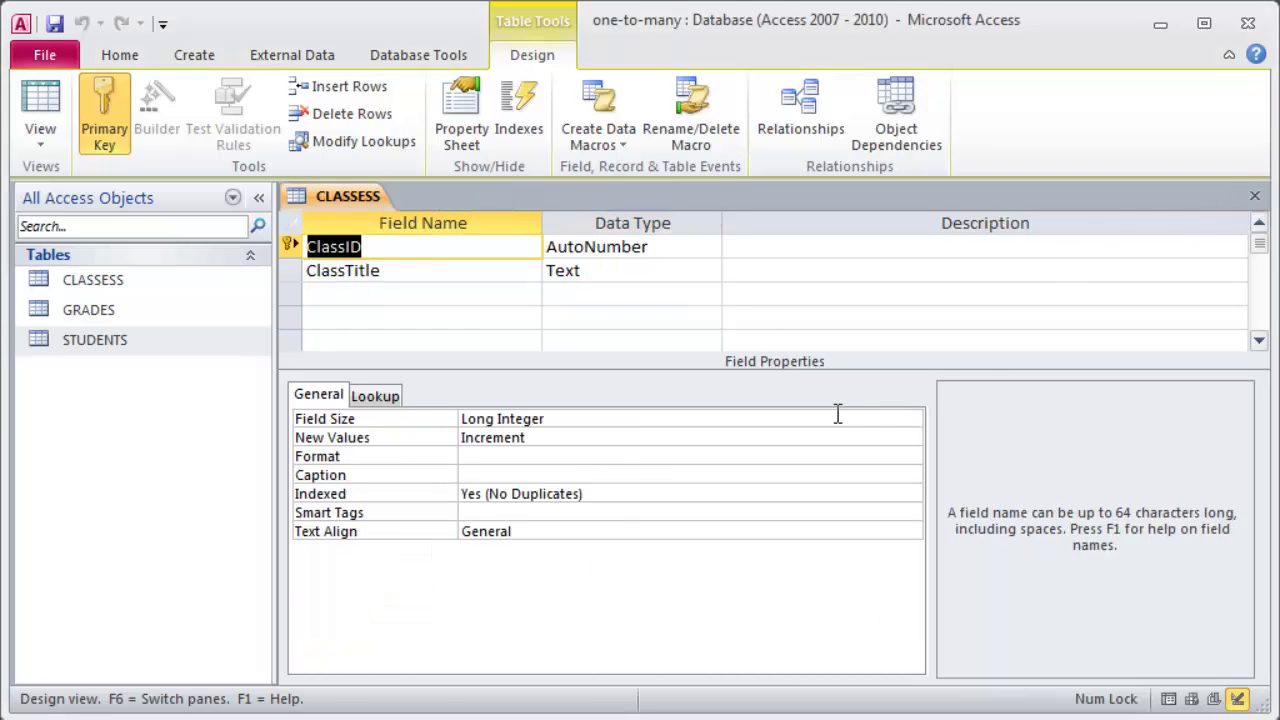
pyautogui.click(1254, 195)
# Open Relationships and add the GRADES and STUDENTS tables to the layout.
pyautogui.click(405, 57)
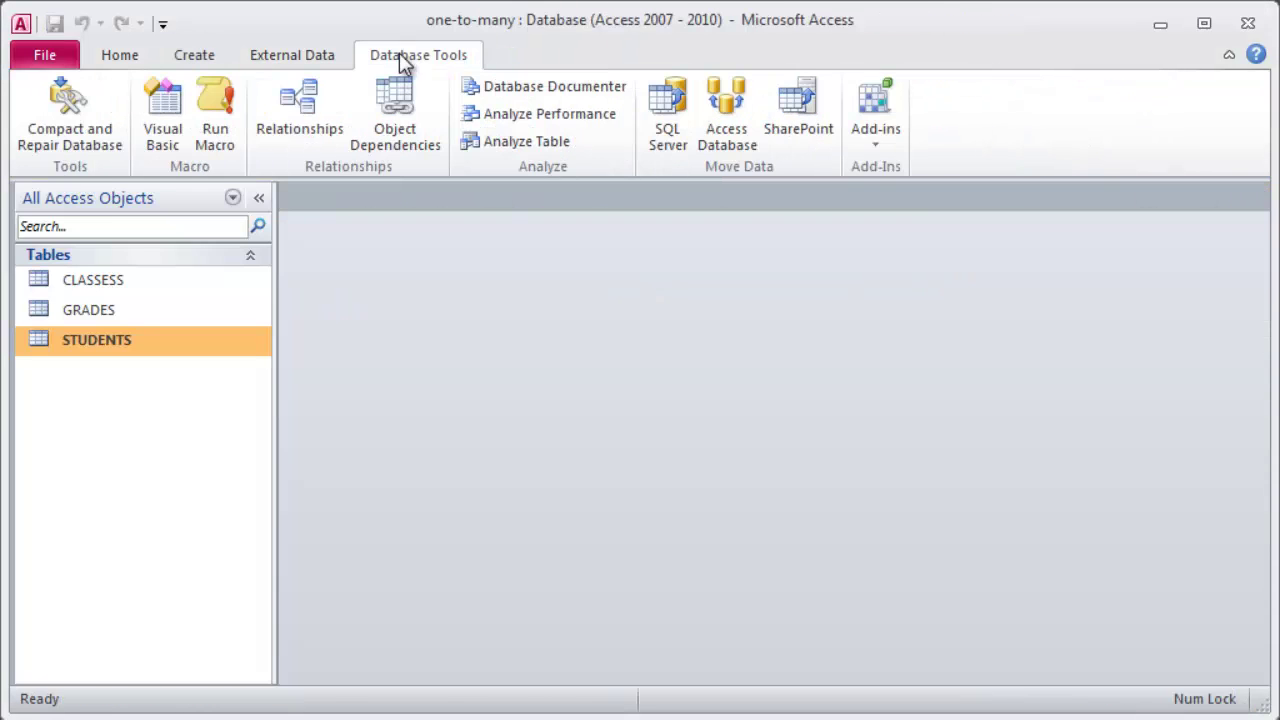
pyautogui.click(300, 125)
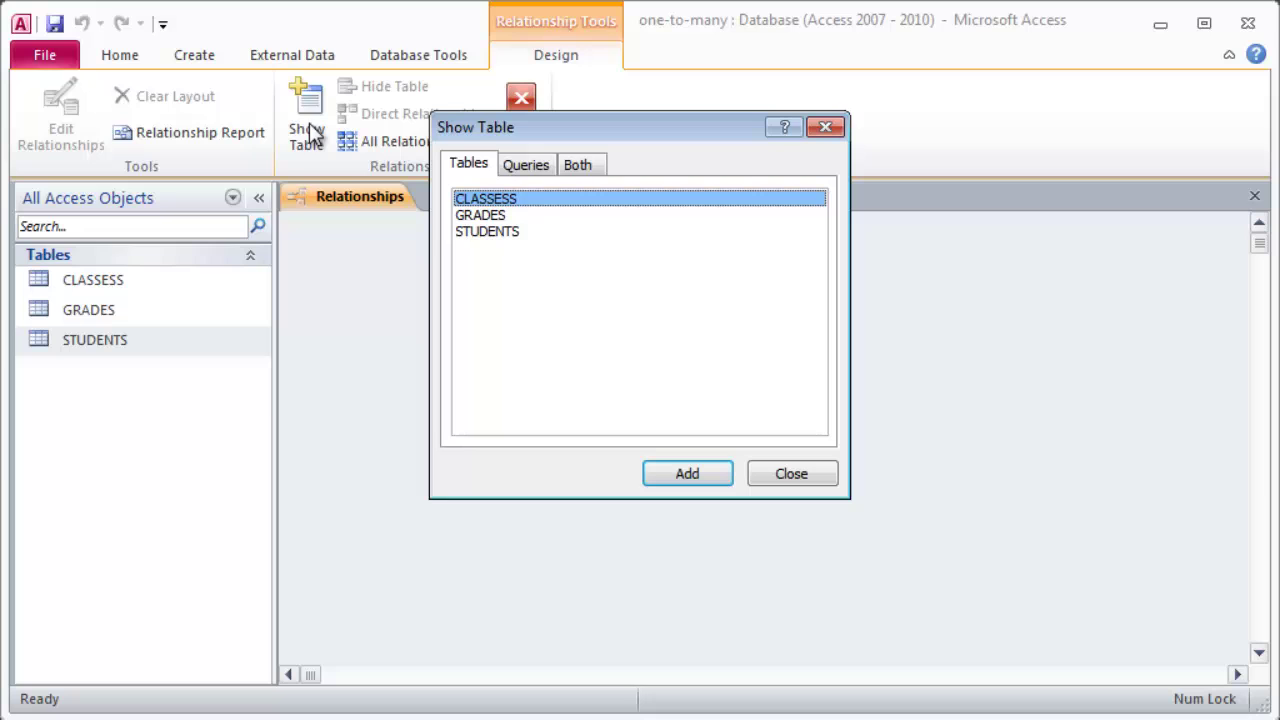
pyautogui.doubleClick(505, 215)
pyautogui.doubleClick(507, 232)
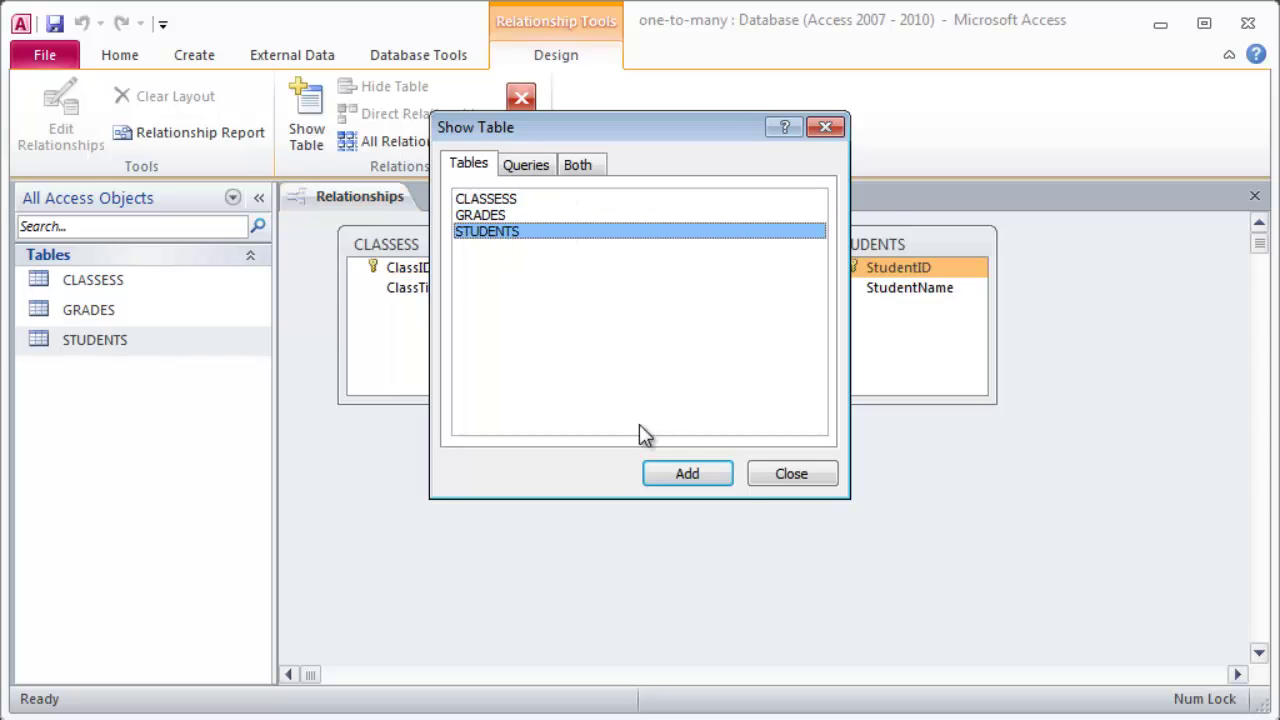
pyautogui.click(791, 474)
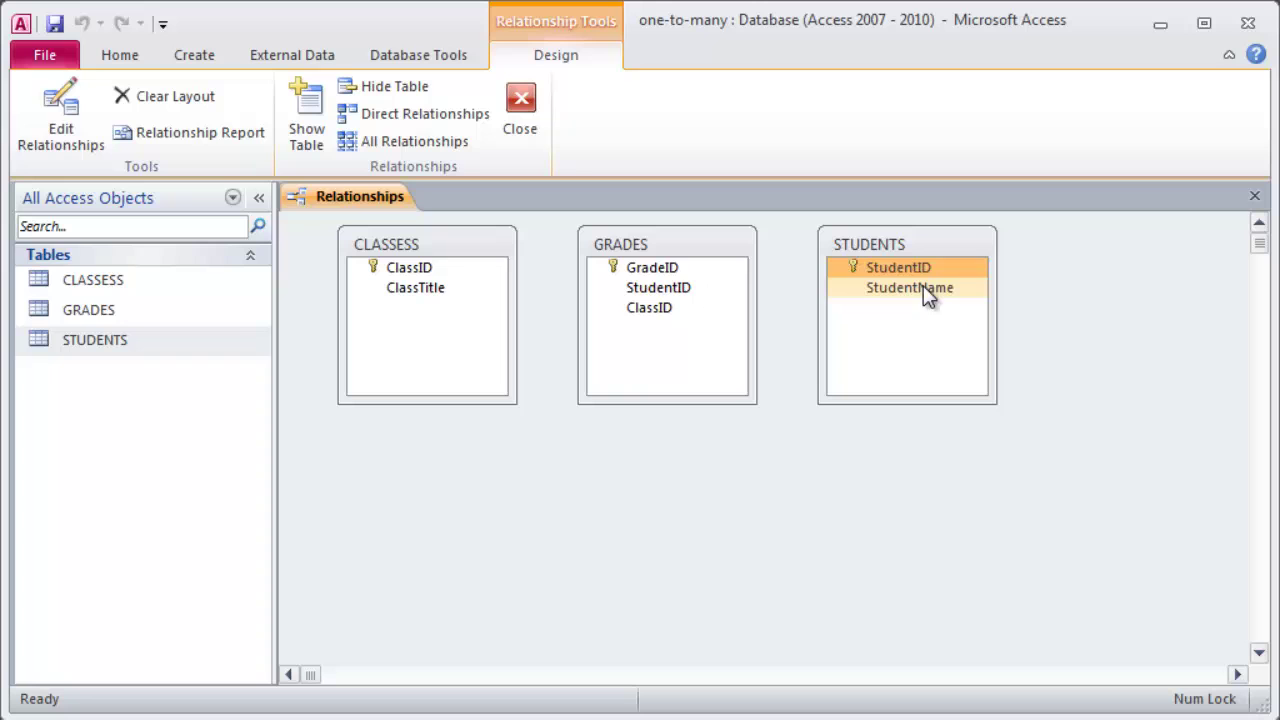
# Link StudentID and ClassID into GRADES as one-to-many relationships enforcing referential integrity.
pyautogui.click(897, 270)
pyautogui.moveTo(894, 269); pyautogui.dragTo(669, 290)
pyautogui.click(448, 321)
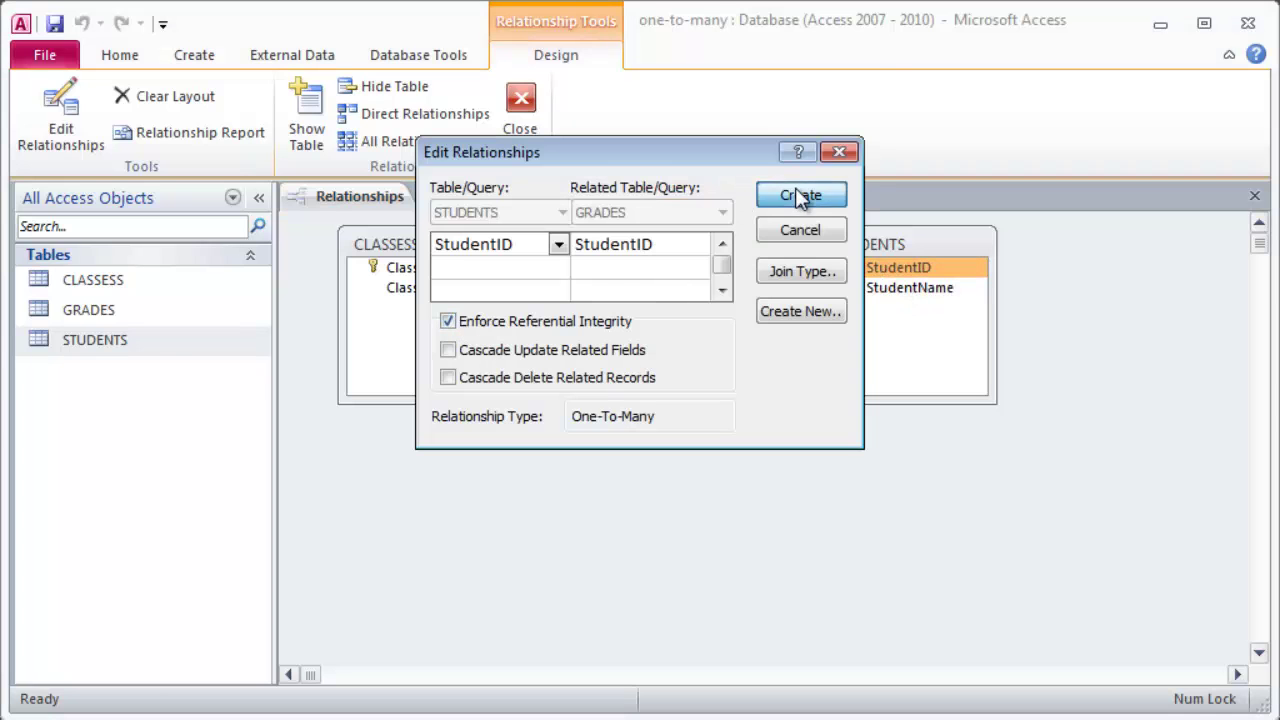
pyautogui.click(800, 196)
pyautogui.moveTo(414, 270); pyautogui.dragTo(652, 312)
pyautogui.click(452, 322)
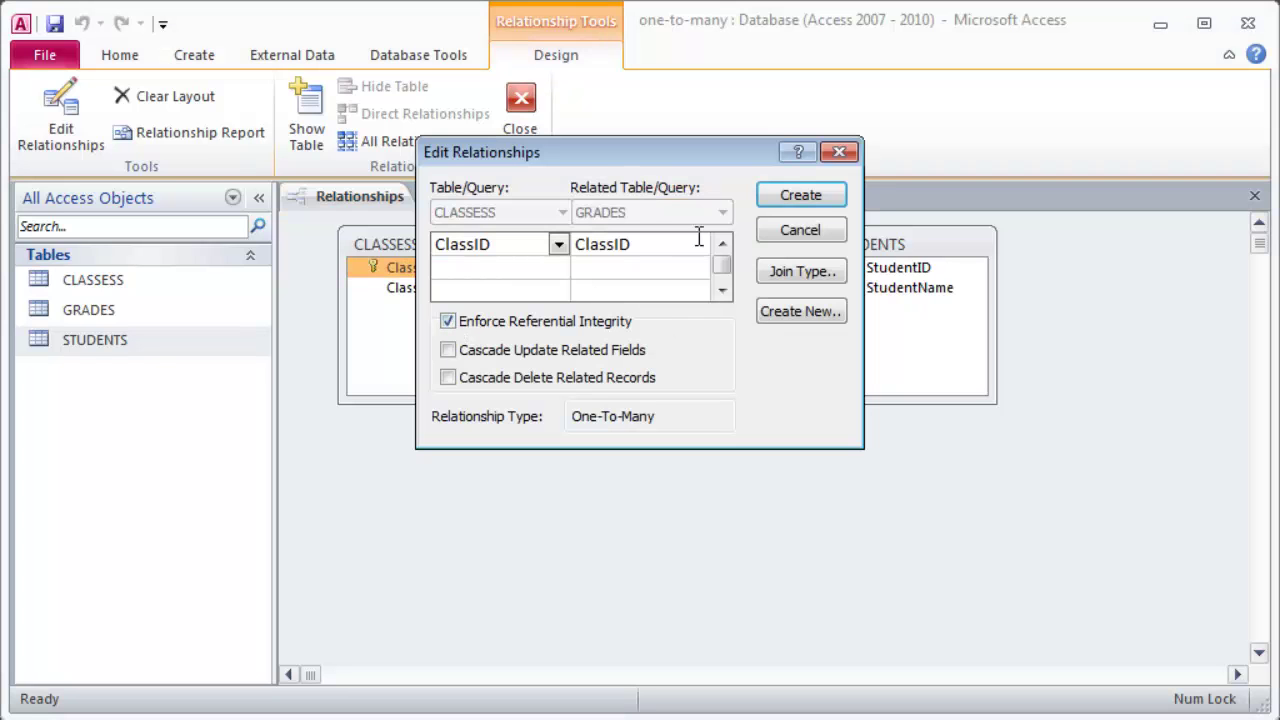
pyautogui.click(803, 195)
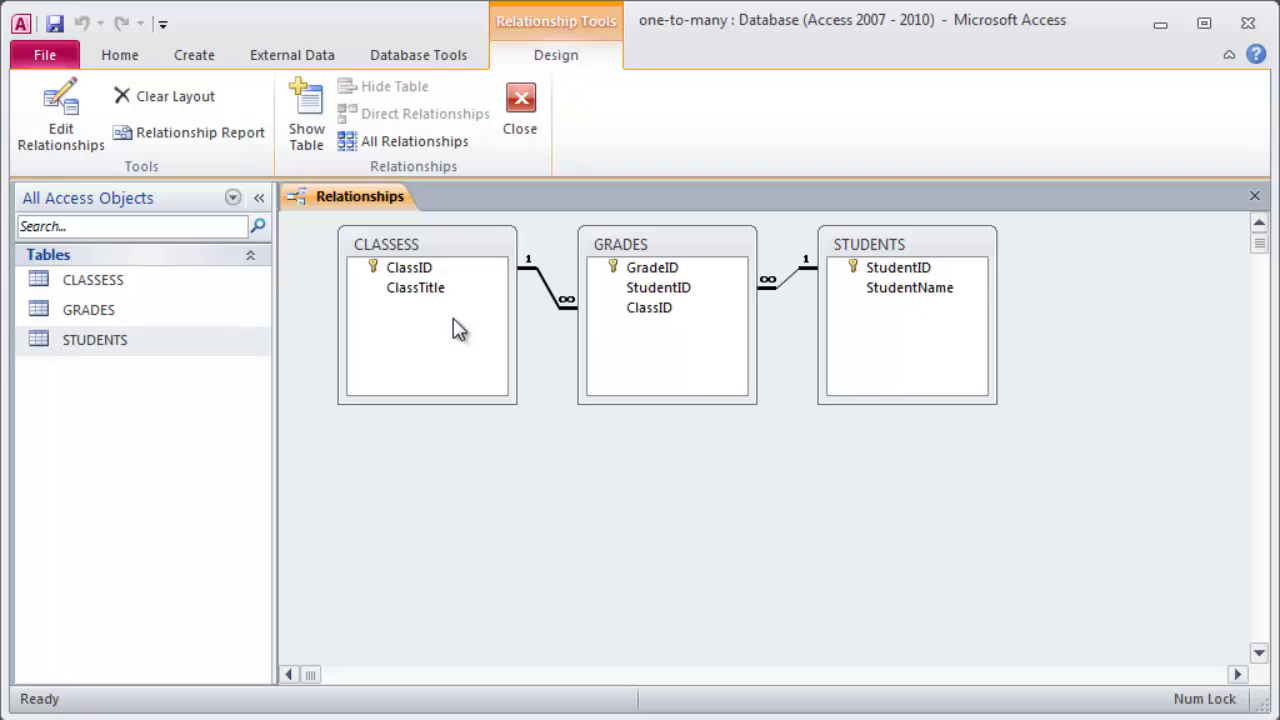
pyautogui.click(649, 309)
pyautogui.click(657, 345)
# Close Relationships and create a new table saved as BOOKS in Design view.
pyautogui.click(522, 105)
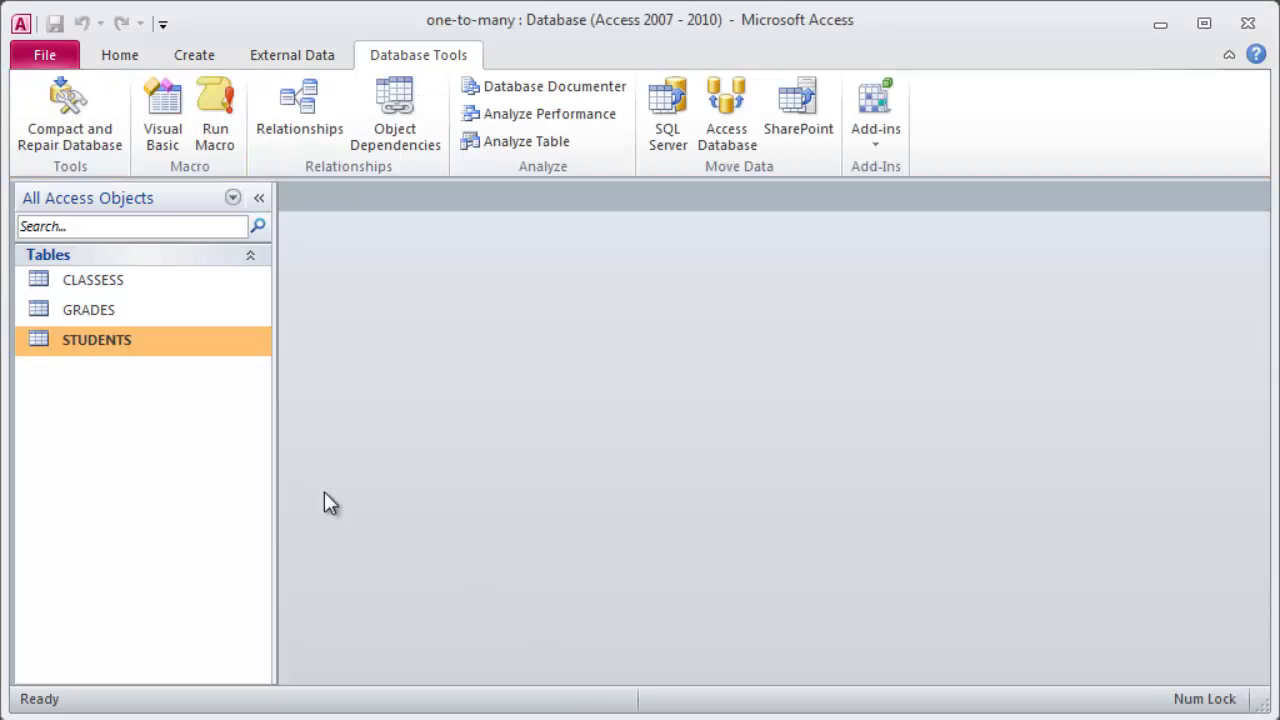
pyautogui.click(118, 58)
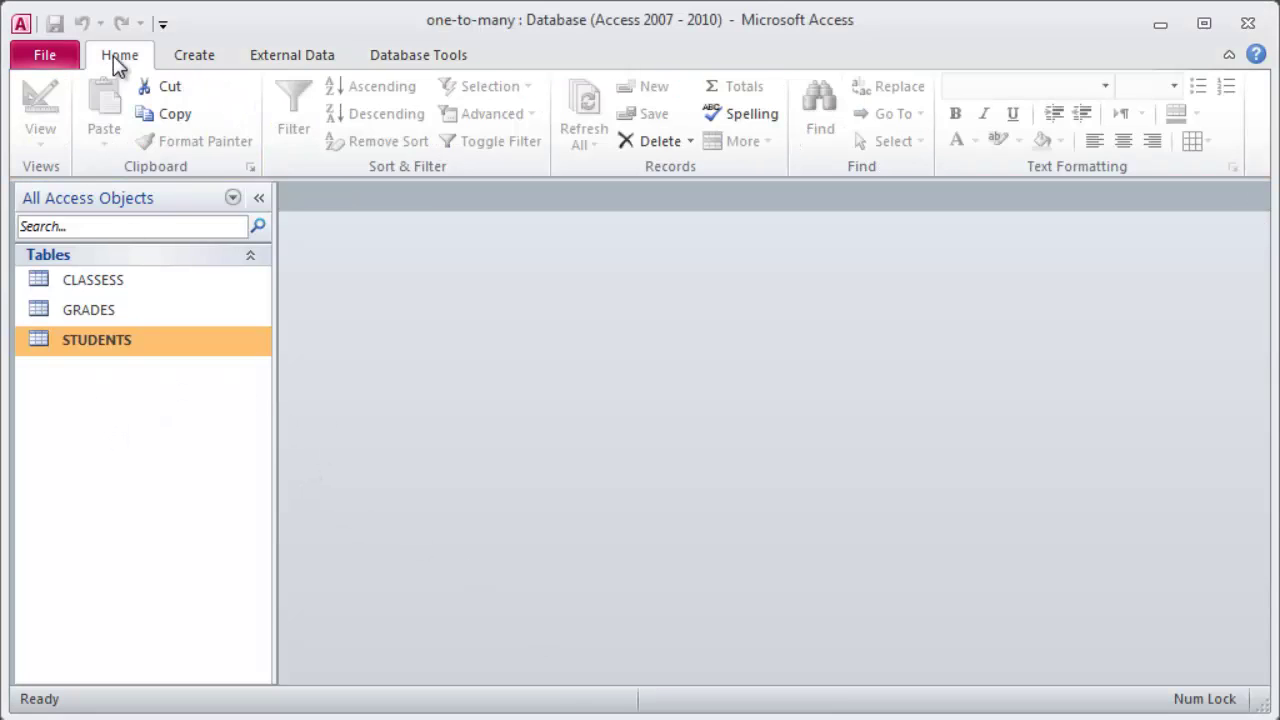
pyautogui.click(206, 58)
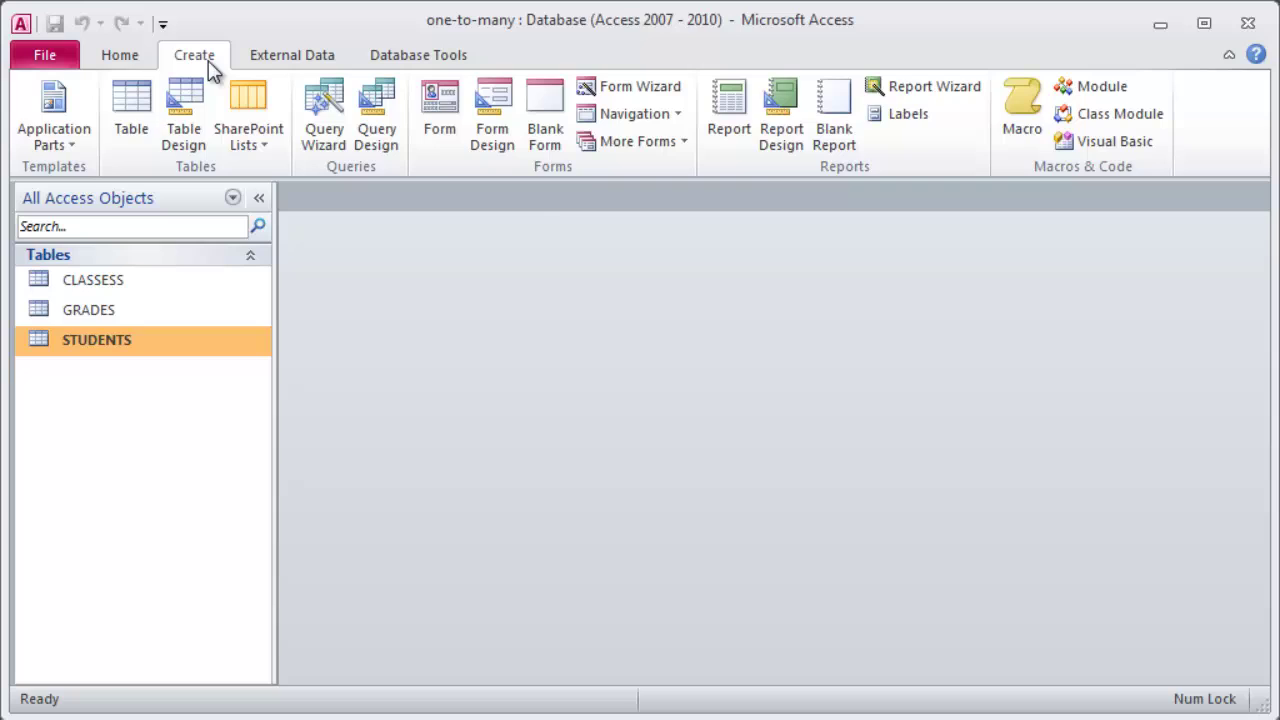
pyautogui.click(131, 110)
pyautogui.click(41, 100)
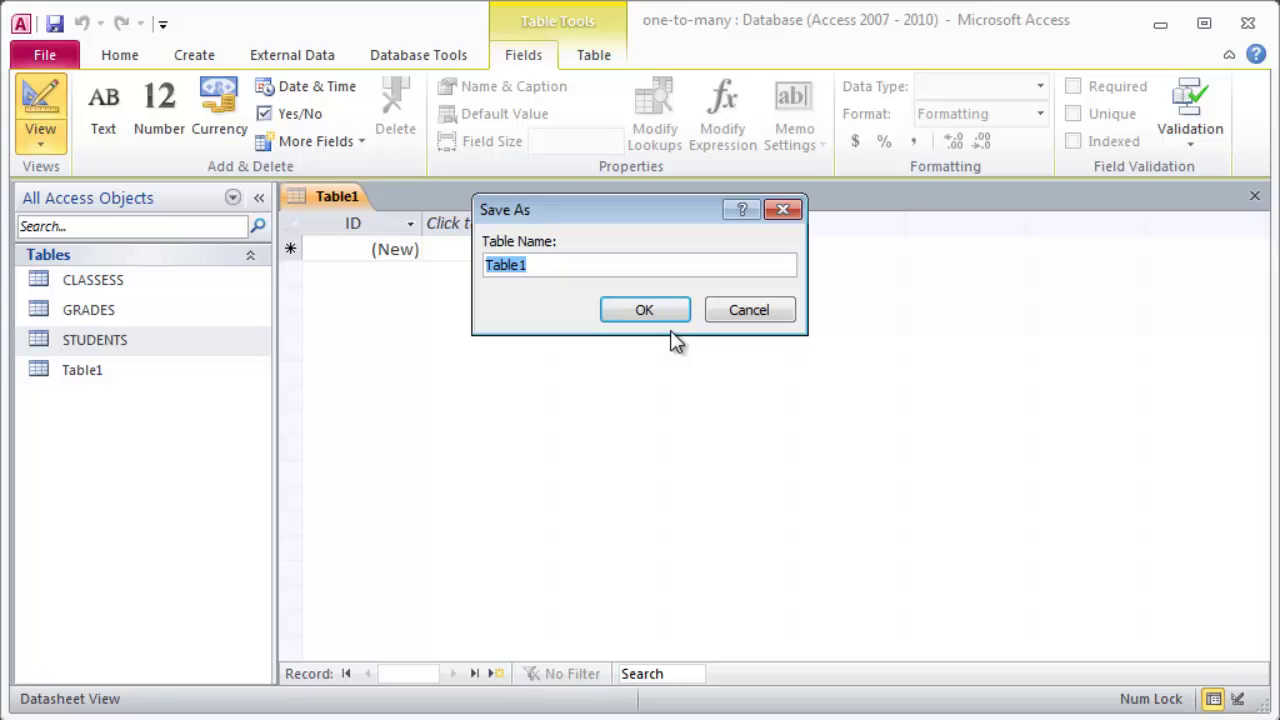
pyautogui.write('B')
pyautogui.press('capslock')
pyautogui.write('OOKS')
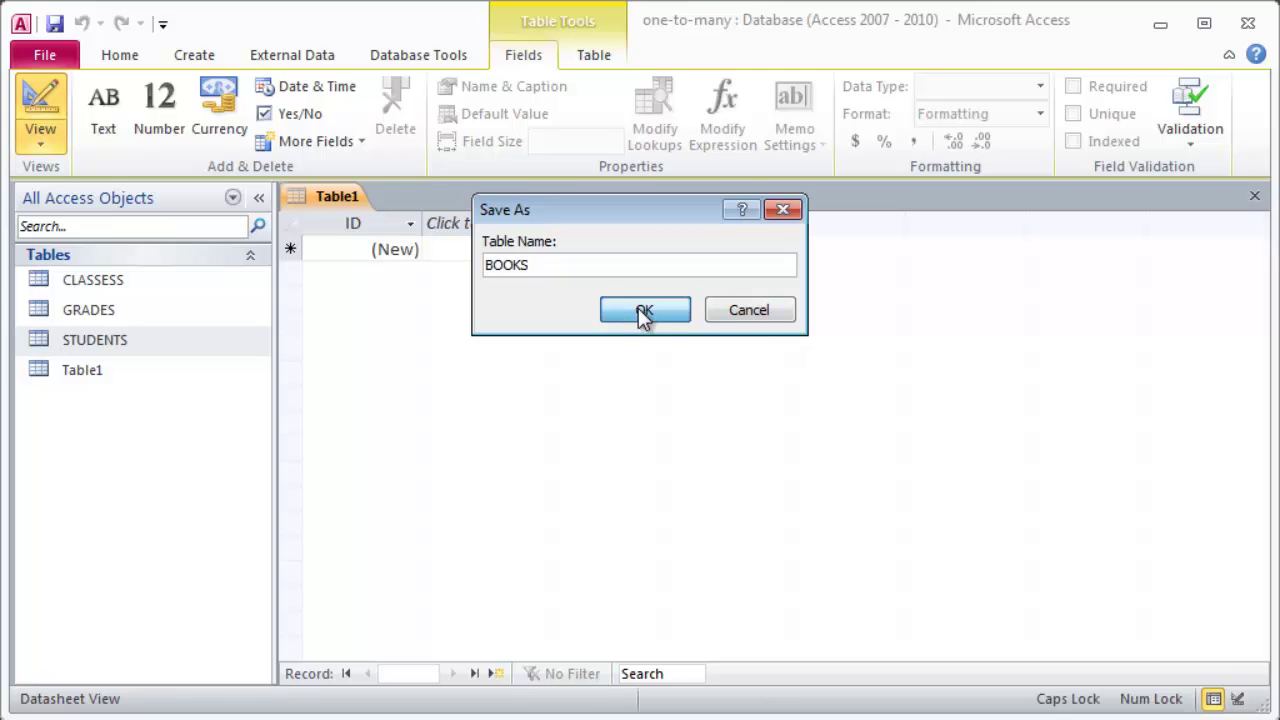
pyautogui.click(643, 312)
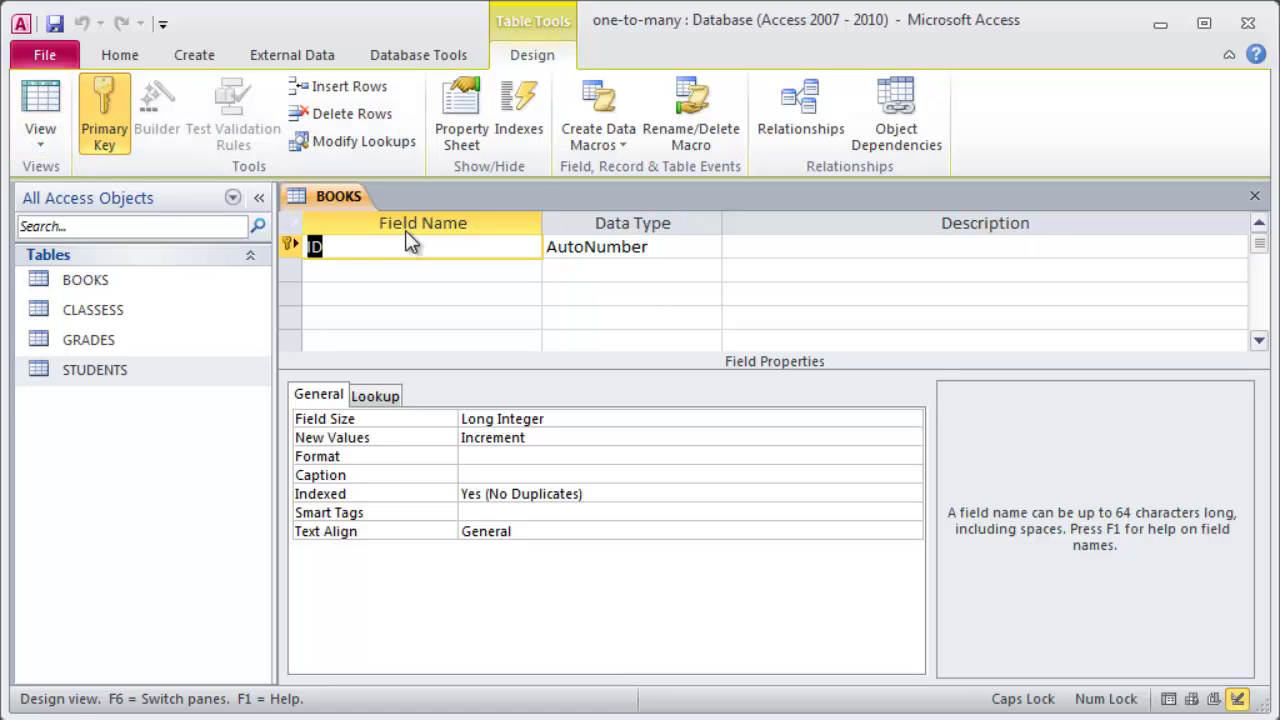
# Rename ID to BookID and add a BookTitle Text field.
pyautogui.press('capslock')
pyautogui.write('BookID')
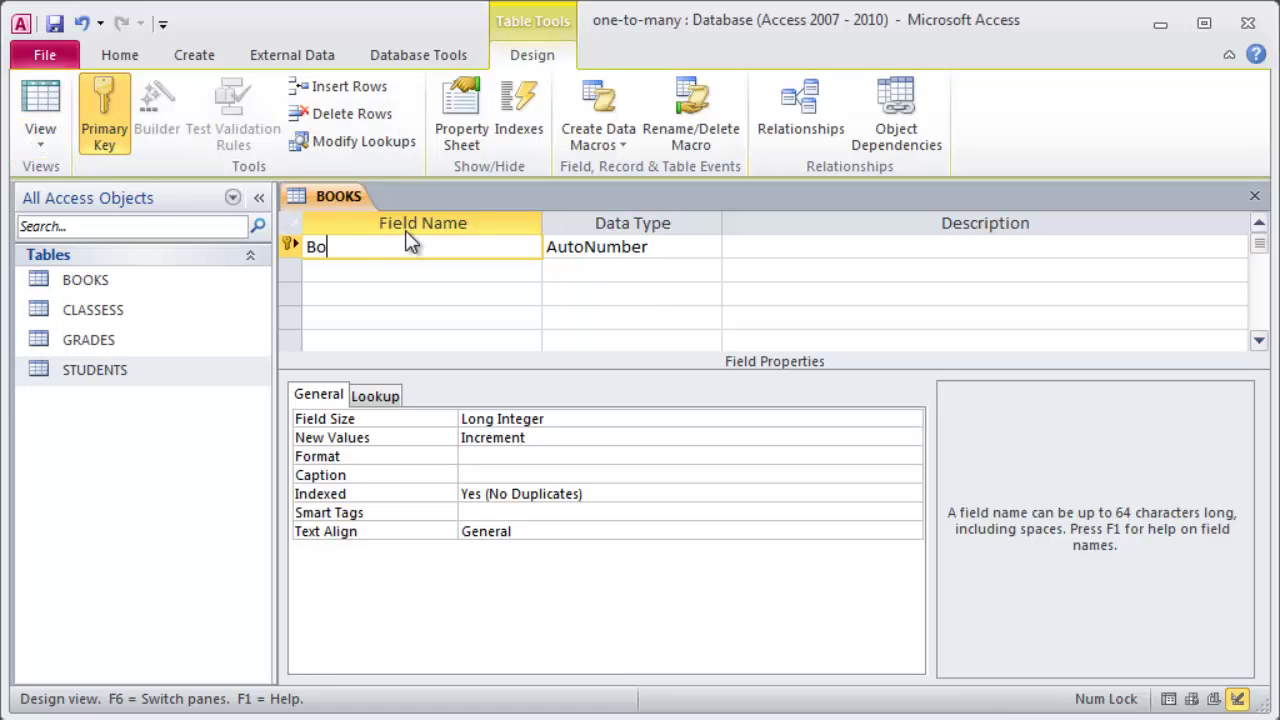
pyautogui.press('Tab')
pyautogui.press('Tab')
pyautogui.press('Tab')
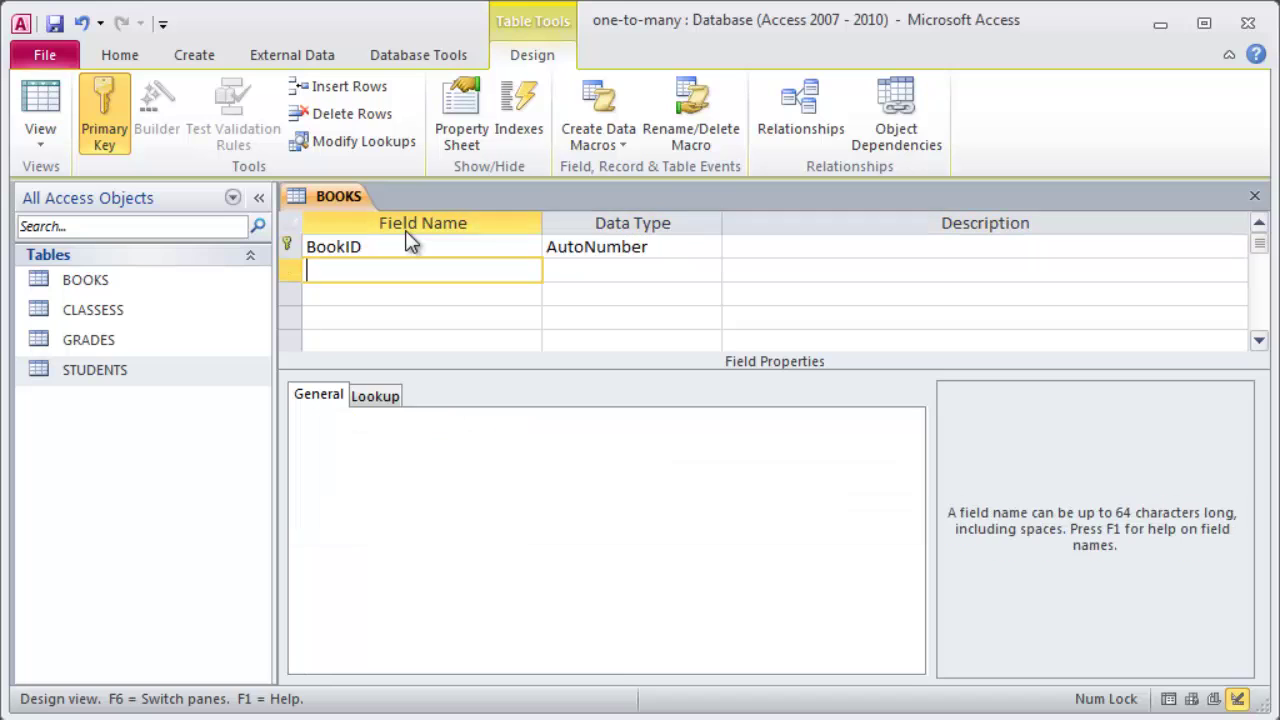
pyautogui.write('BookTitle')
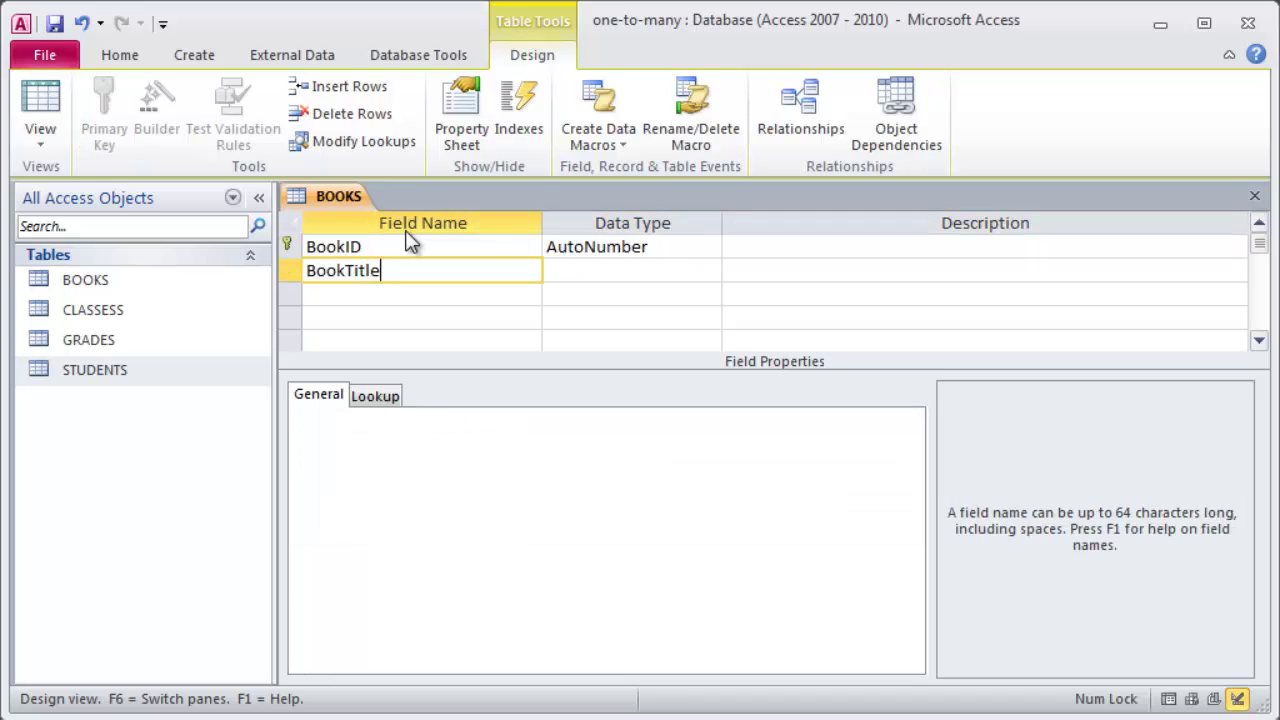
pyautogui.press('Tab')
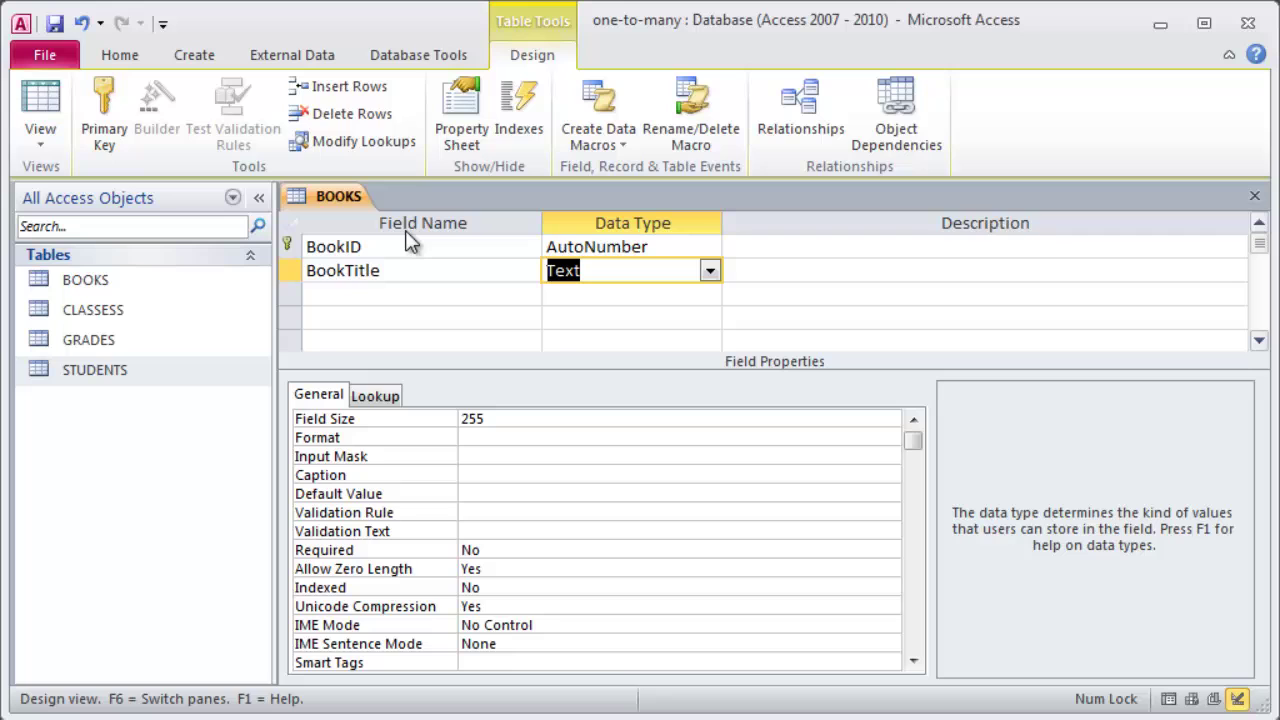
# Create another blank table and save it as AUTHORS in Design view.
pyautogui.click(194, 55)
pyautogui.click(125, 100)
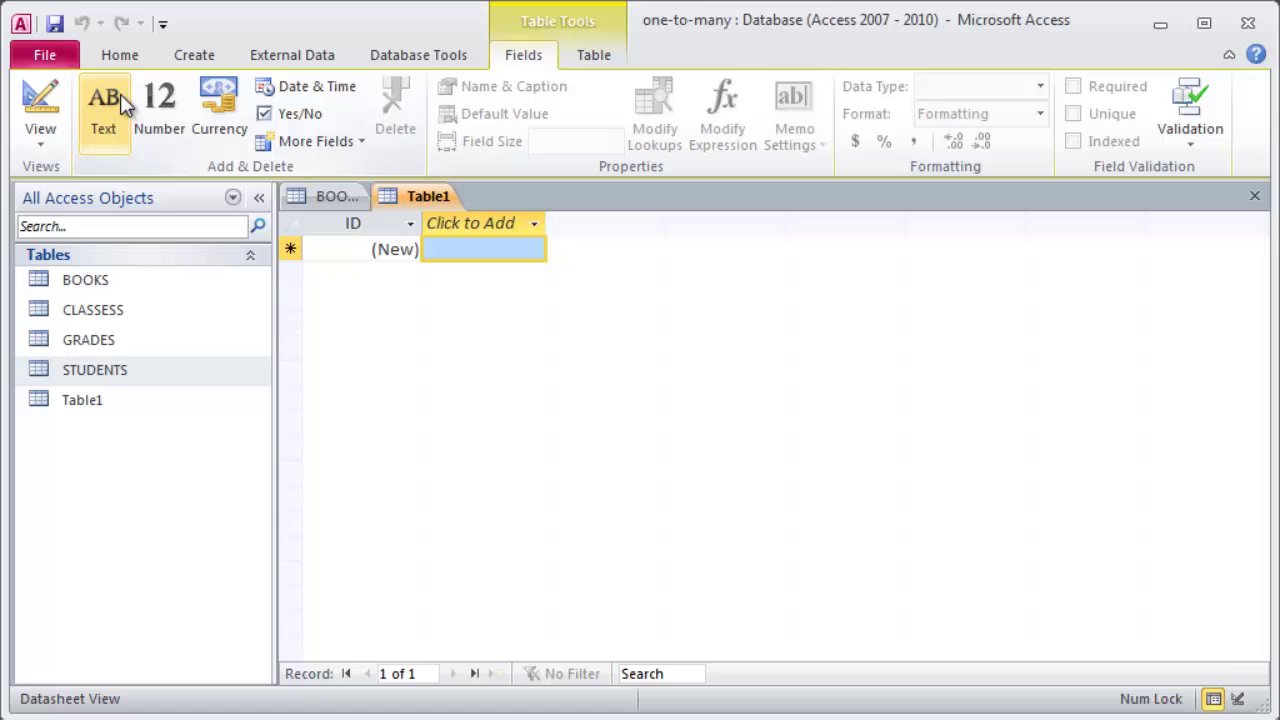
pyautogui.click(45, 105)
pyautogui.press('capslock')
pyautogui.write('AUTHORS')
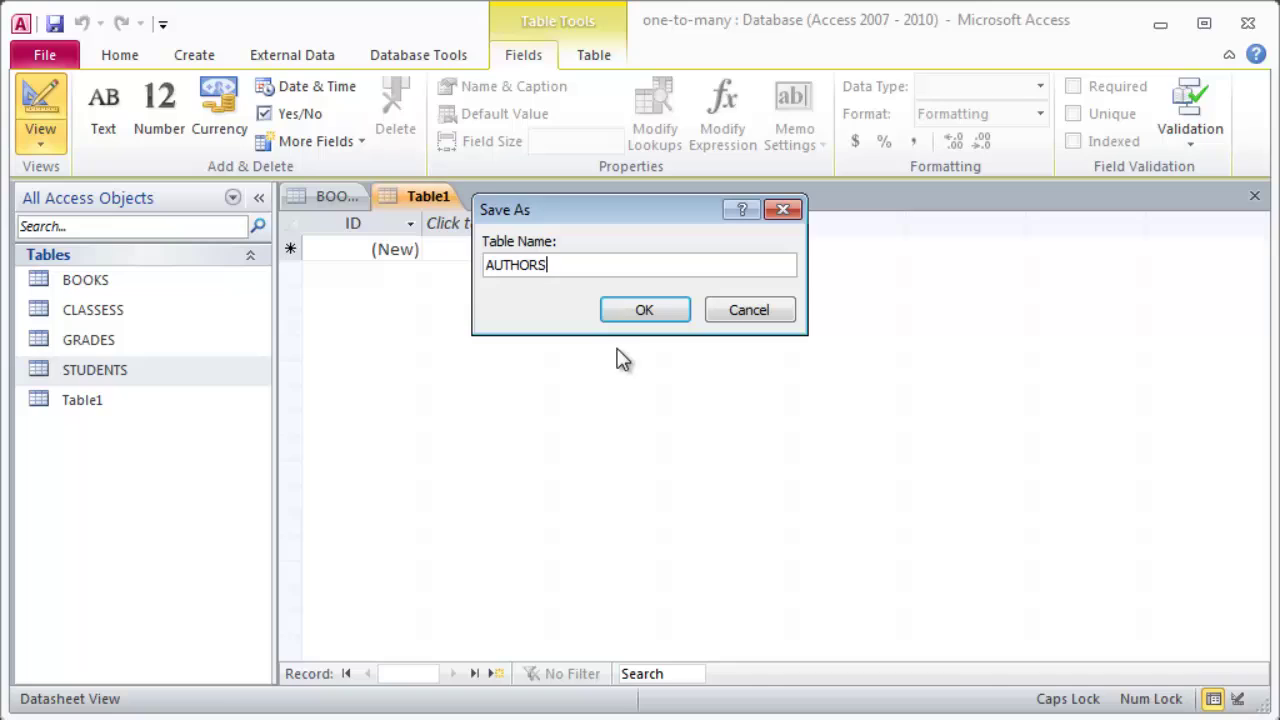
pyautogui.click(640, 310)
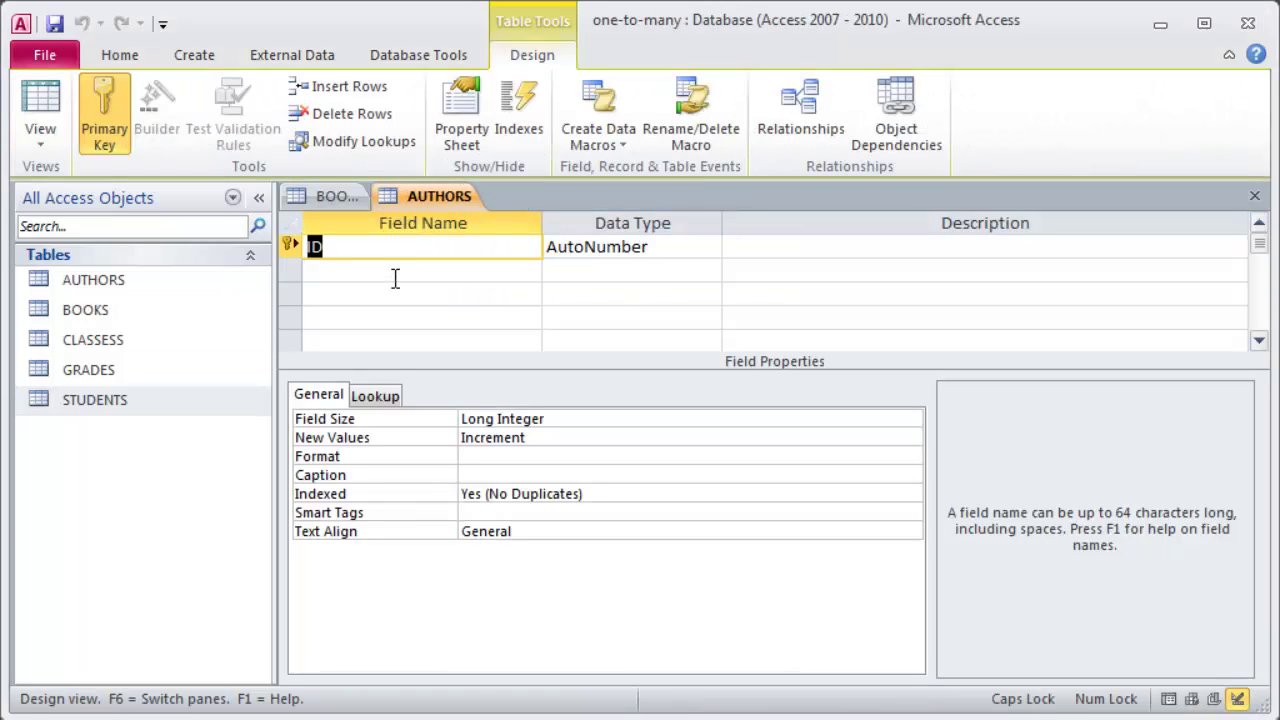
# Rename ID to AuthorID, add an AuthorName Text field, and close the design.
pyautogui.press('capslock')
pyautogui.write('AuthorID')
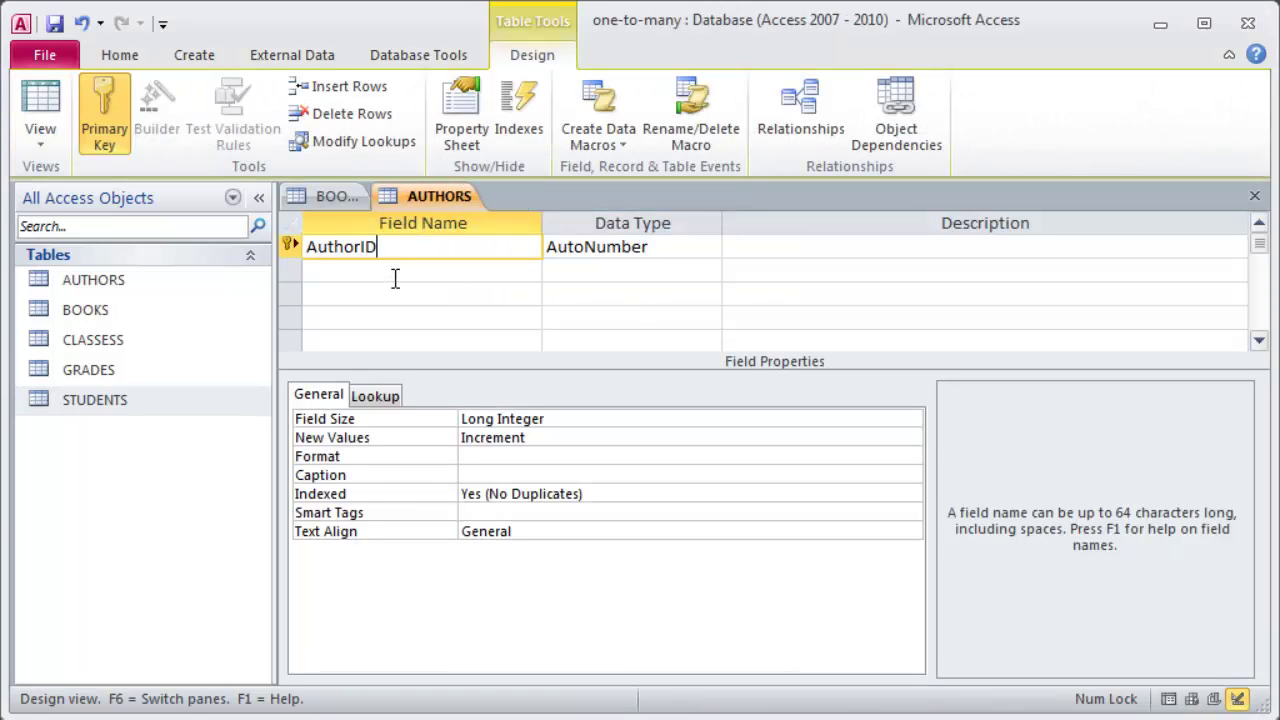
pyautogui.press('Tab')
pyautogui.press('Tab')
pyautogui.press('Tab')
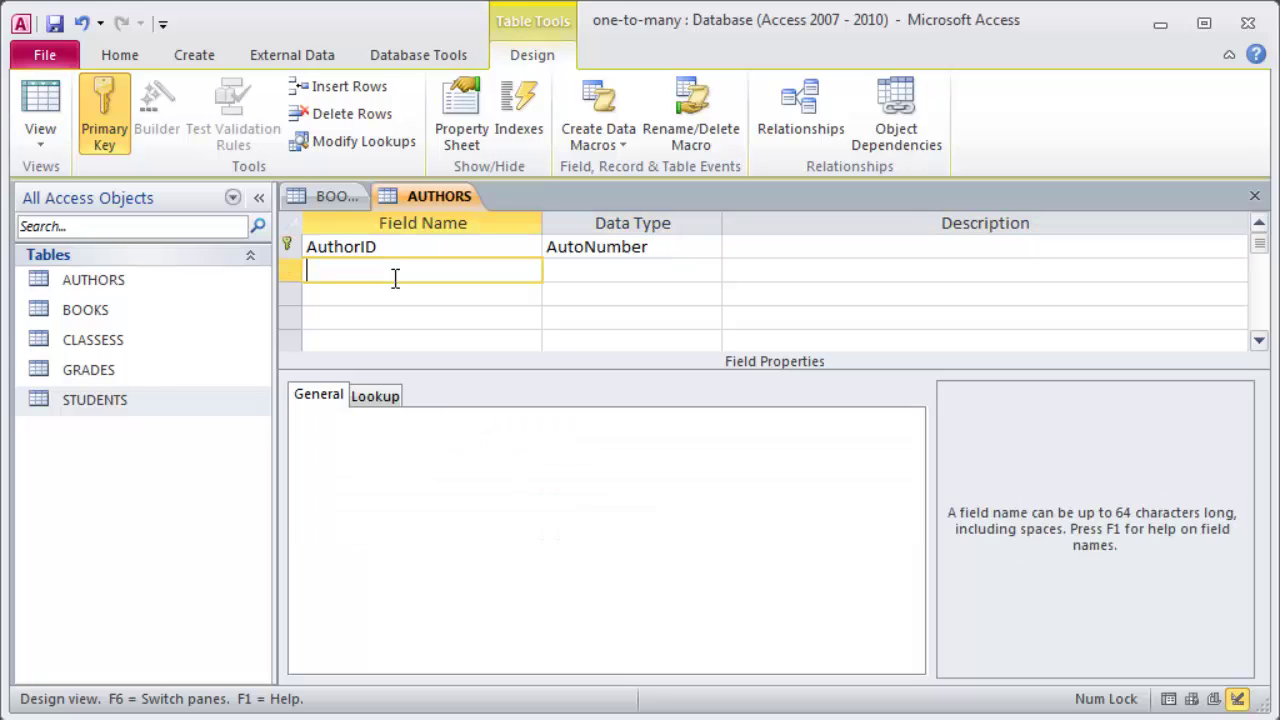
pyautogui.write('AuthorName')
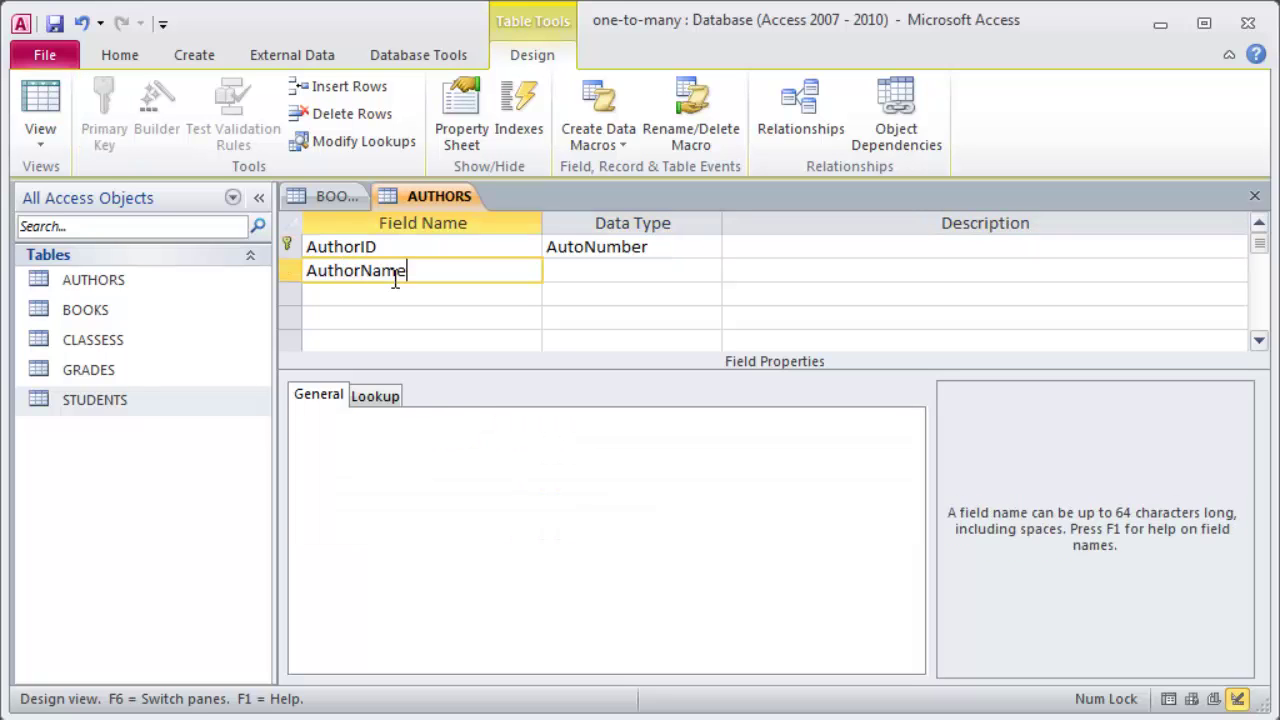
pyautogui.press('Tab')
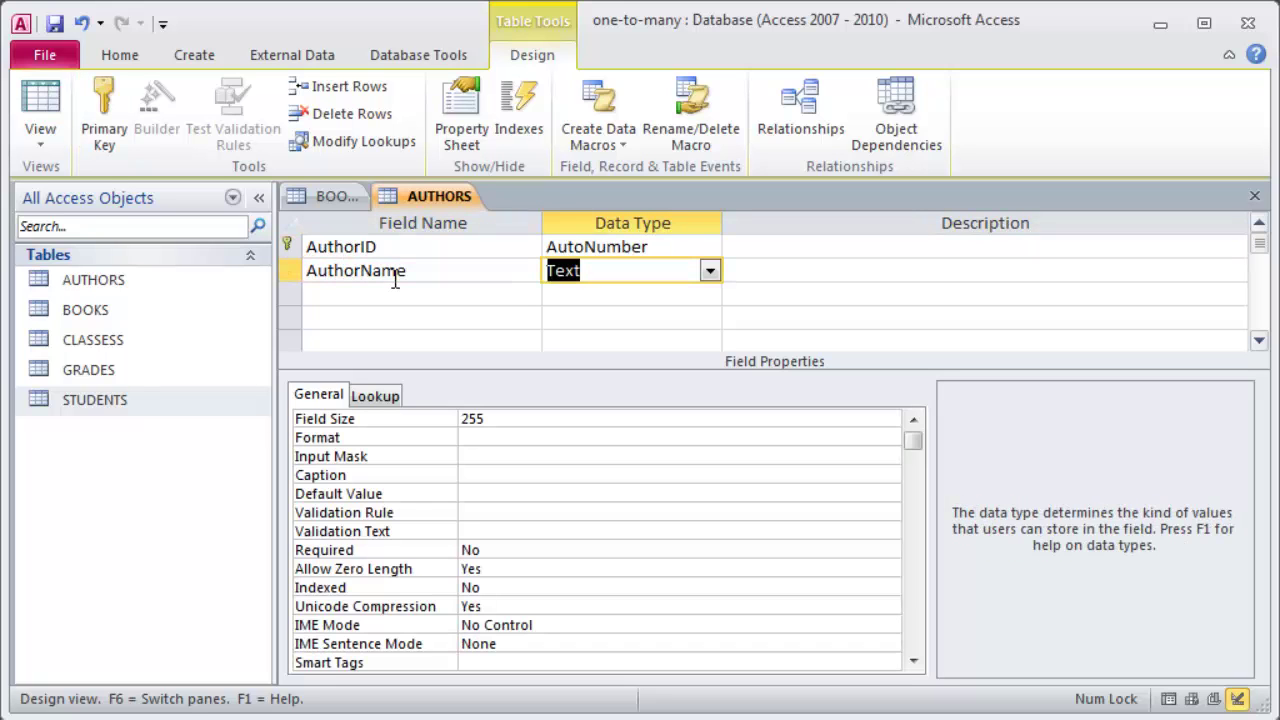
pyautogui.click(1255, 197)
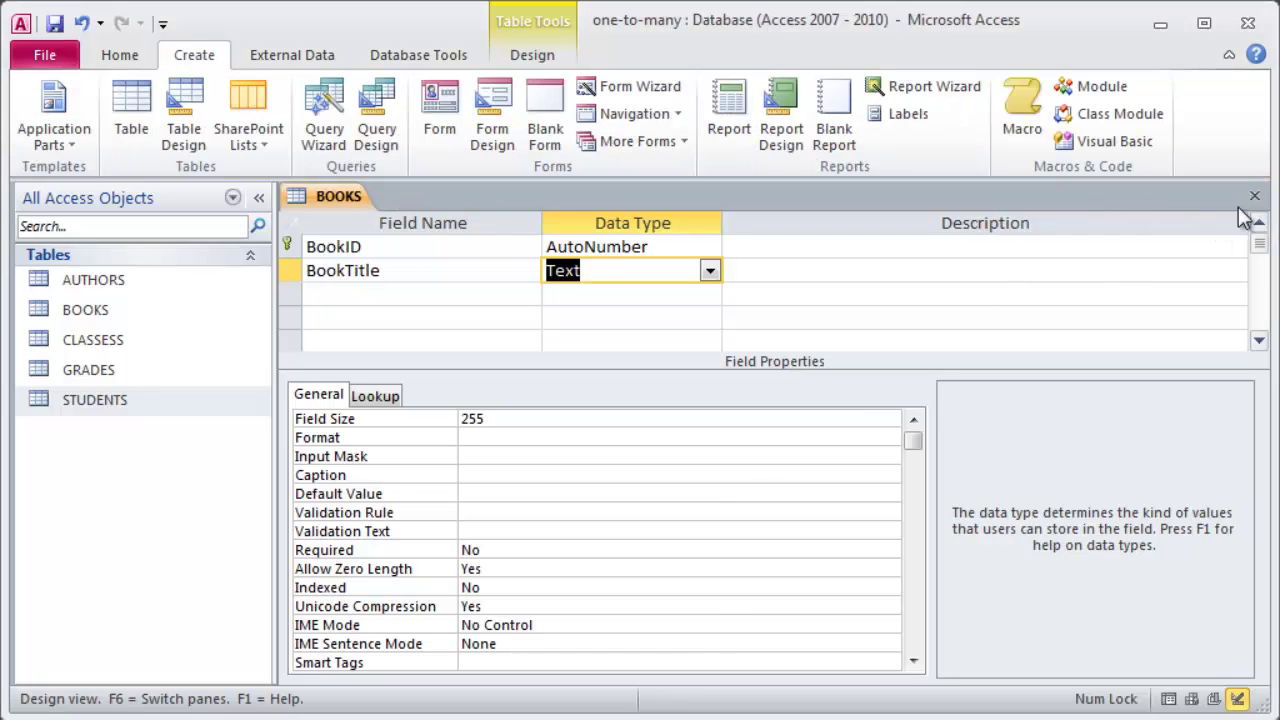
# Close the BOOKS table design and select the AUTHORS and BOOKS tables in the navigation pane.
pyautogui.hotkey('ctrl', 'w')
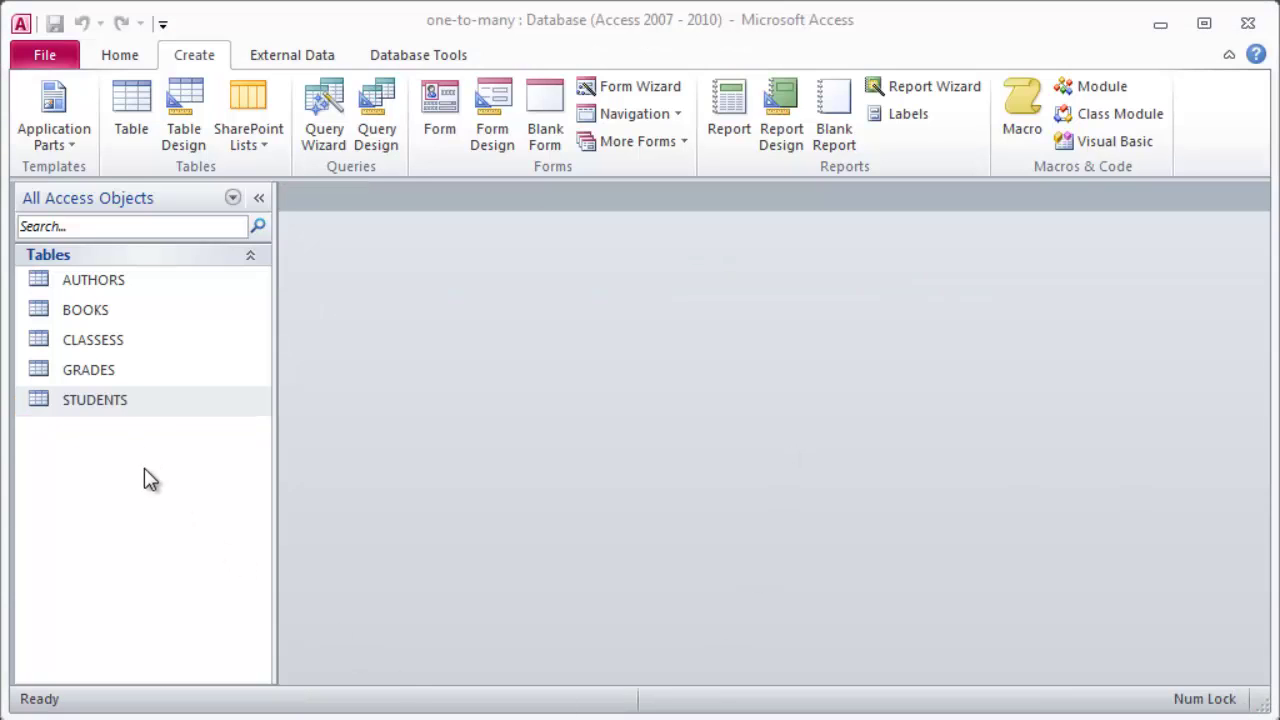
pyautogui.click(102, 312)
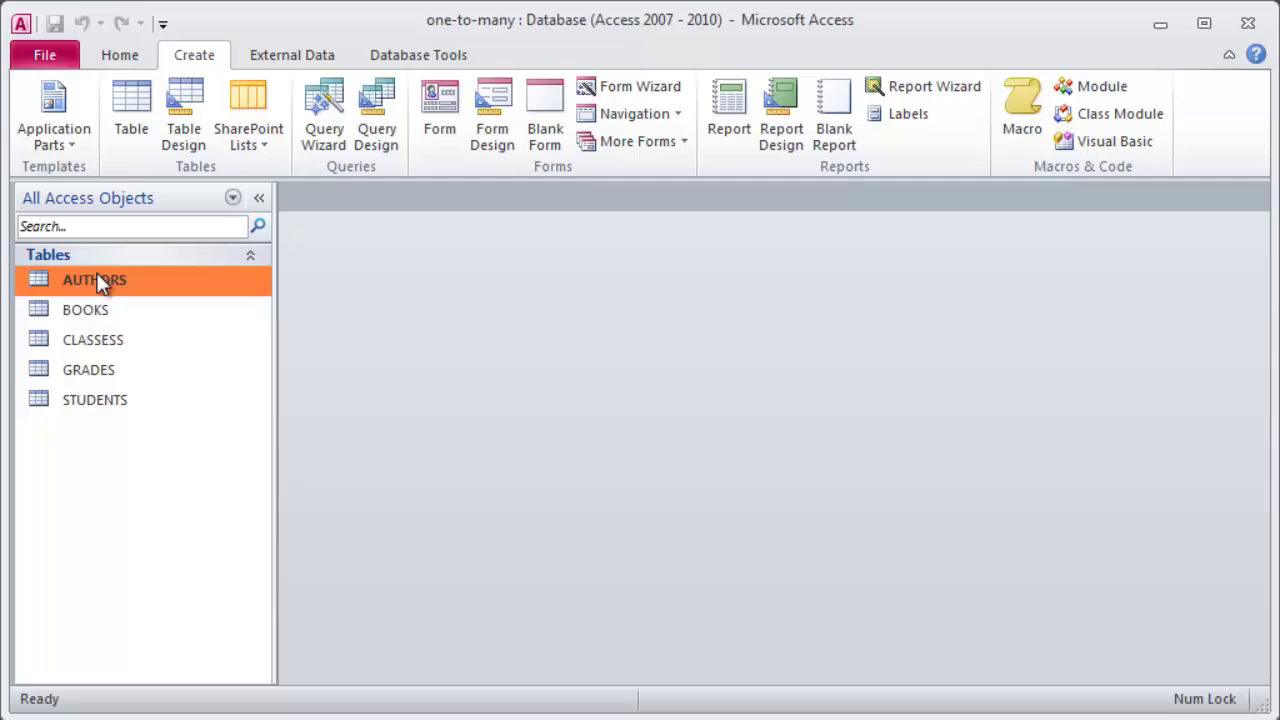
pyautogui.click(94, 312)
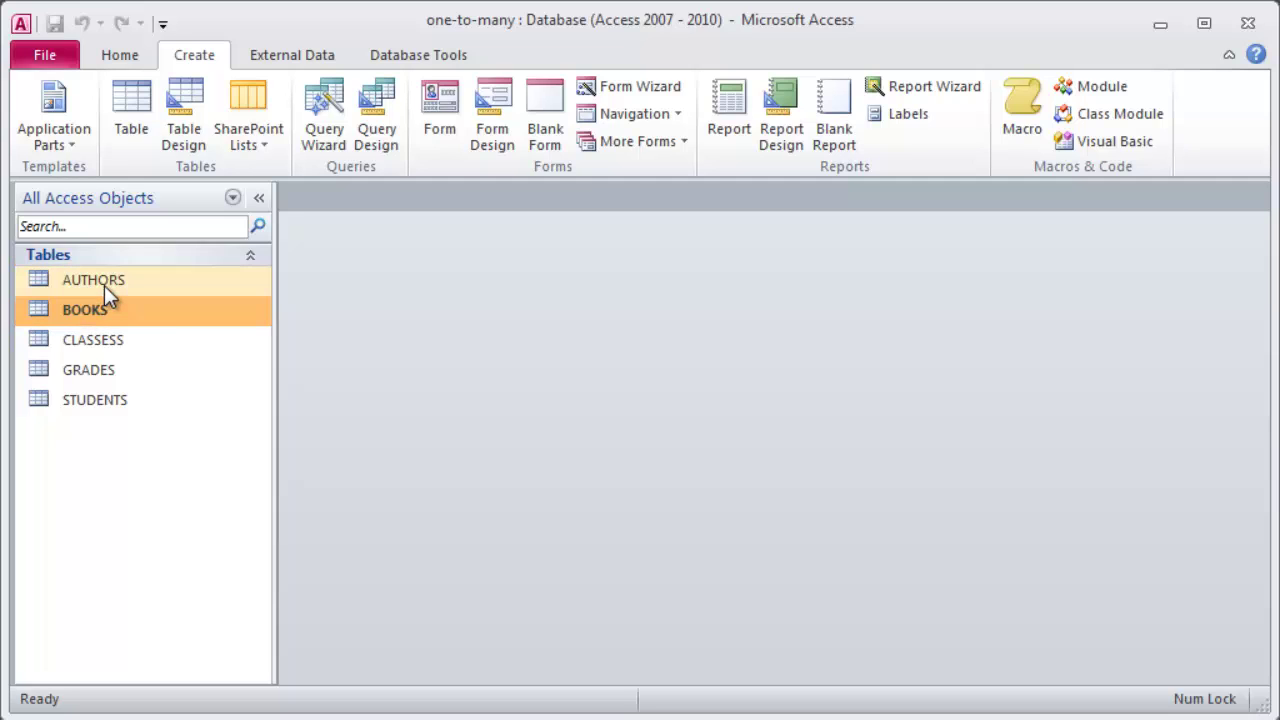
pyautogui.click(104, 285)
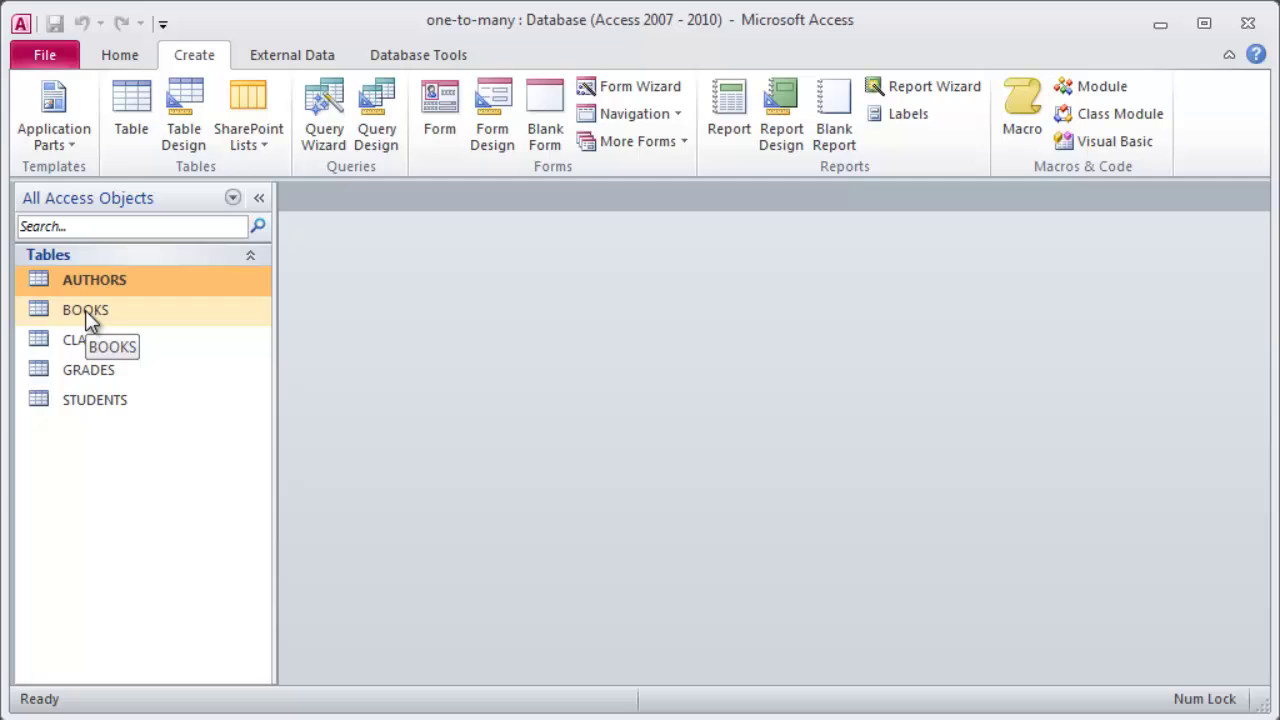
pyautogui.click(85, 310)
pyautogui.click(95, 280)
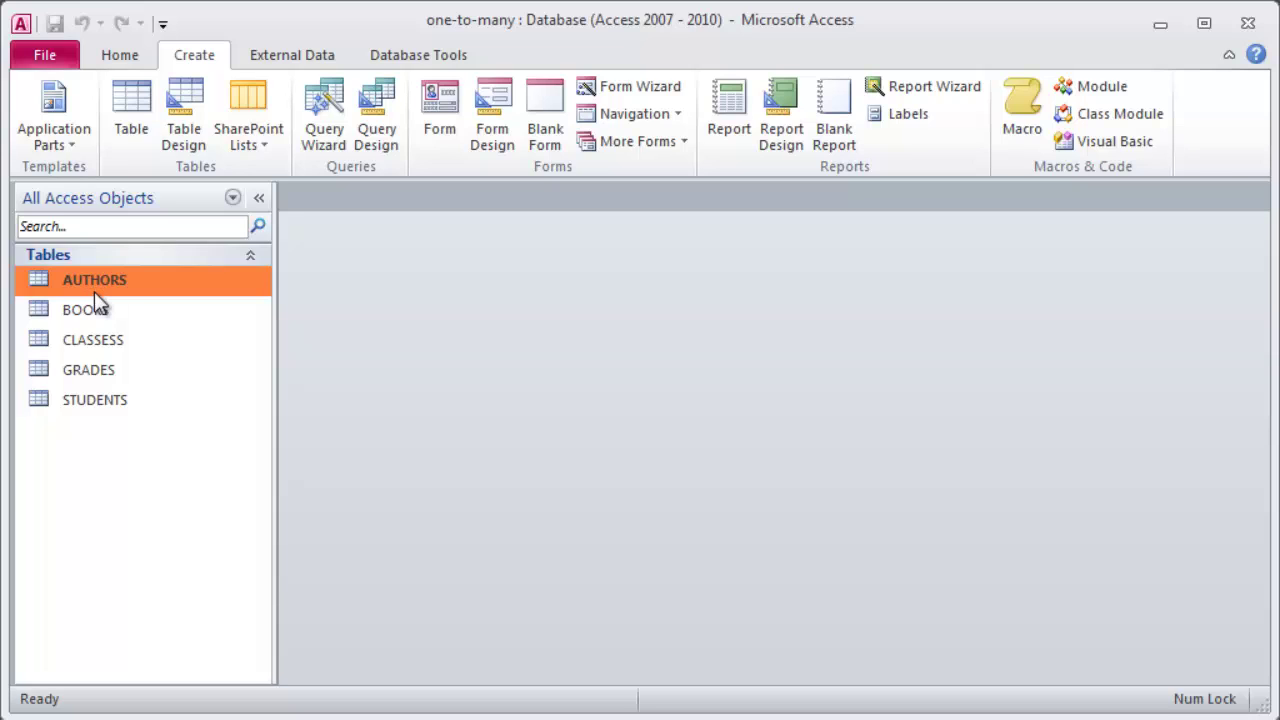
# Create a new blank table and save it as BOOKS-AUTHORS.
pyautogui.click(130, 109)
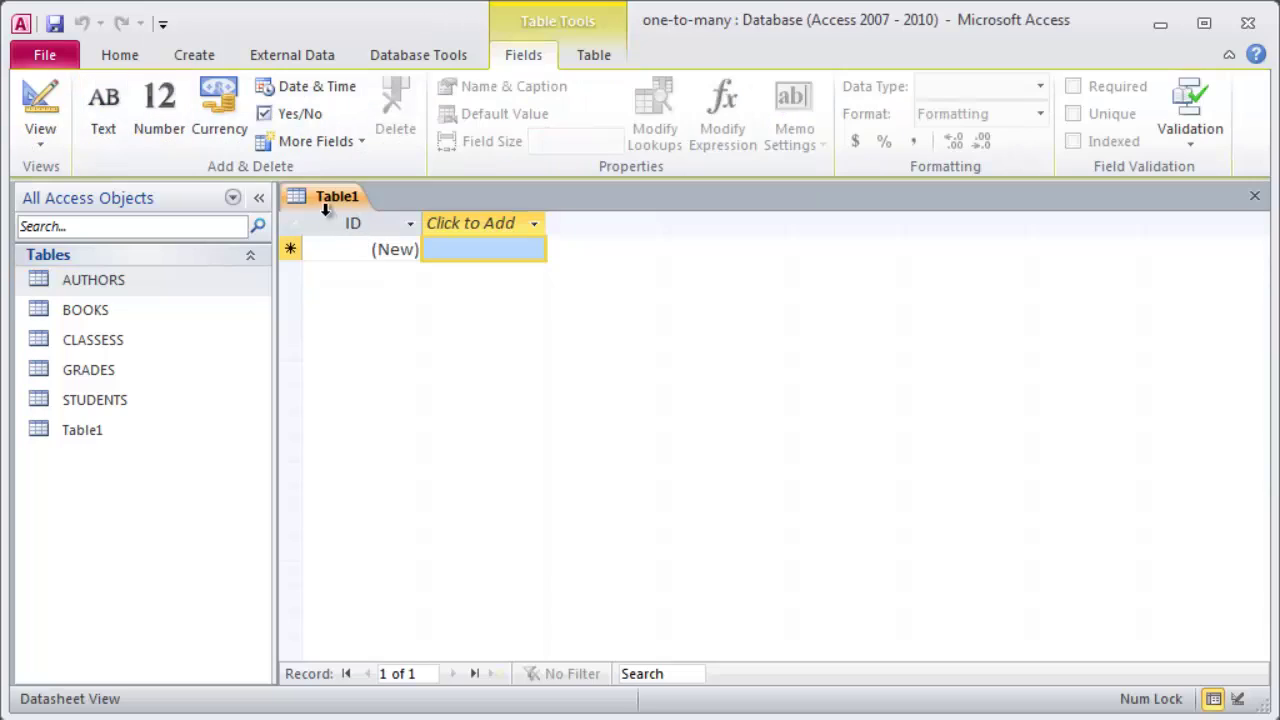
pyautogui.click(44, 104)
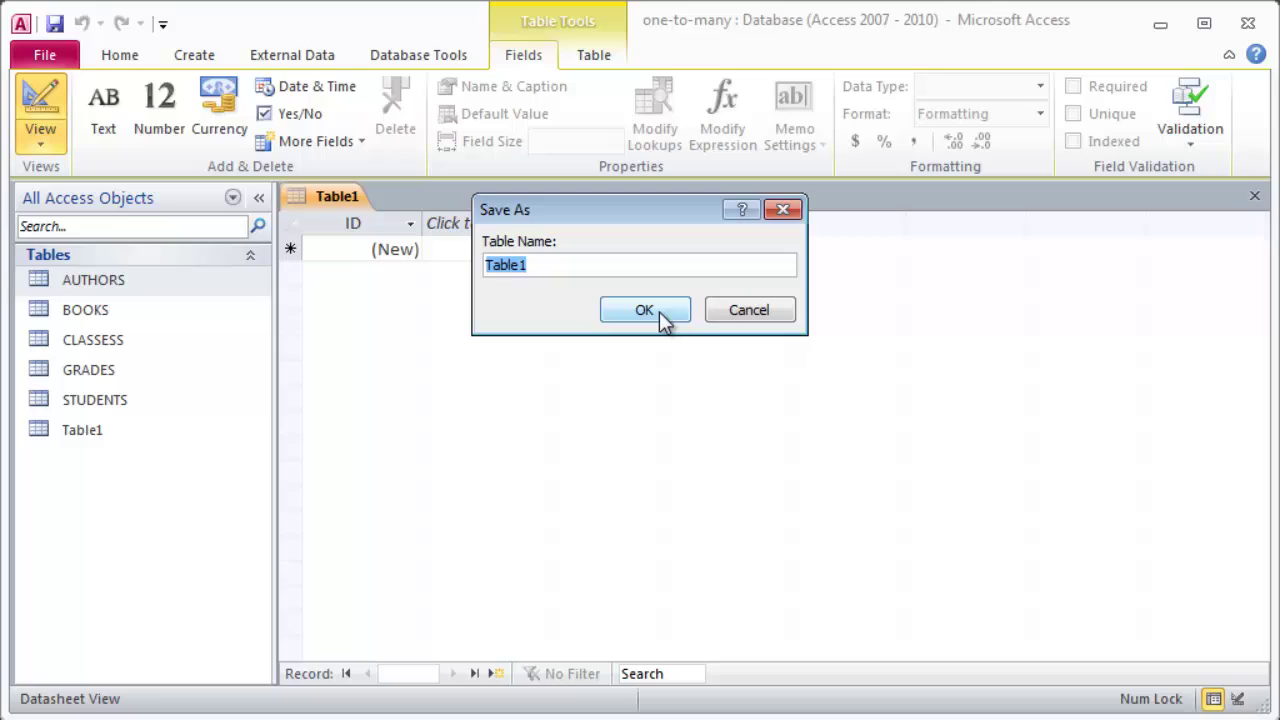
pyautogui.press('capslock')
pyautogui.write('BOOKS')
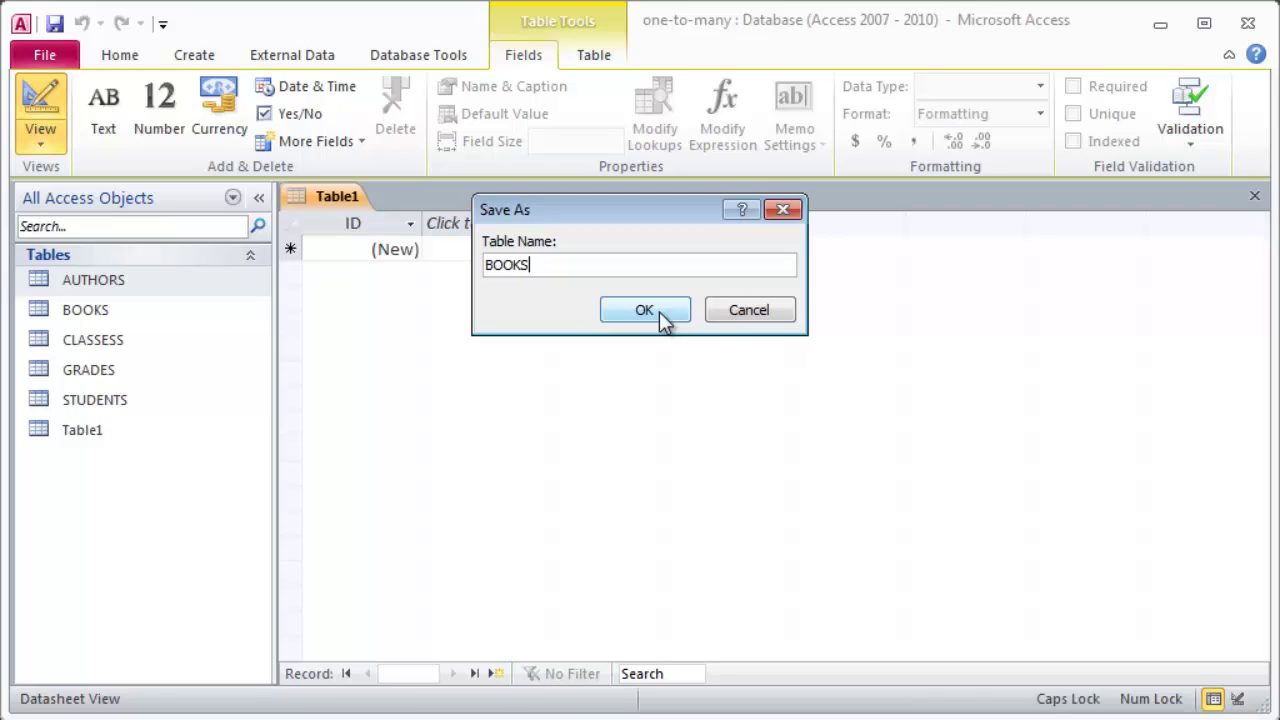
pyautogui.write('-AUTHORS')
pyautogui.click(646, 312)
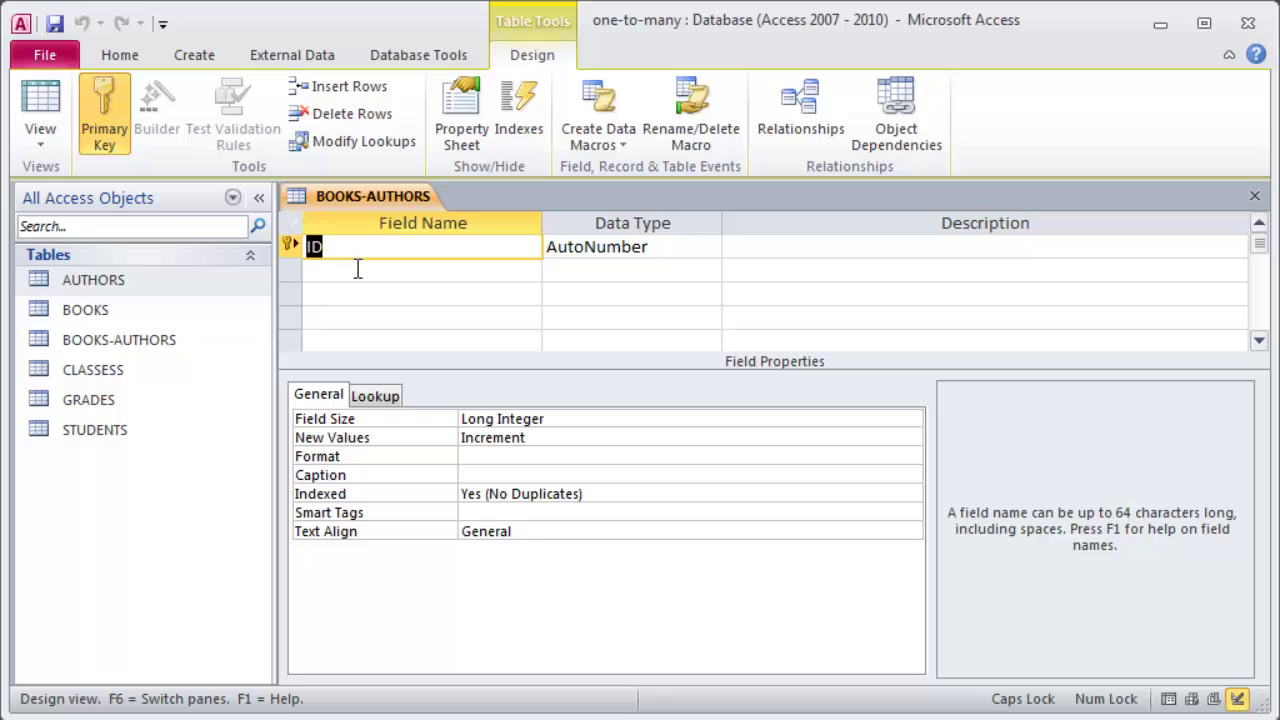
# Rename the key field to book-authorID and add BookID as a Number field.
pyautogui.press('capslock')
pyautogui.write('book-author')
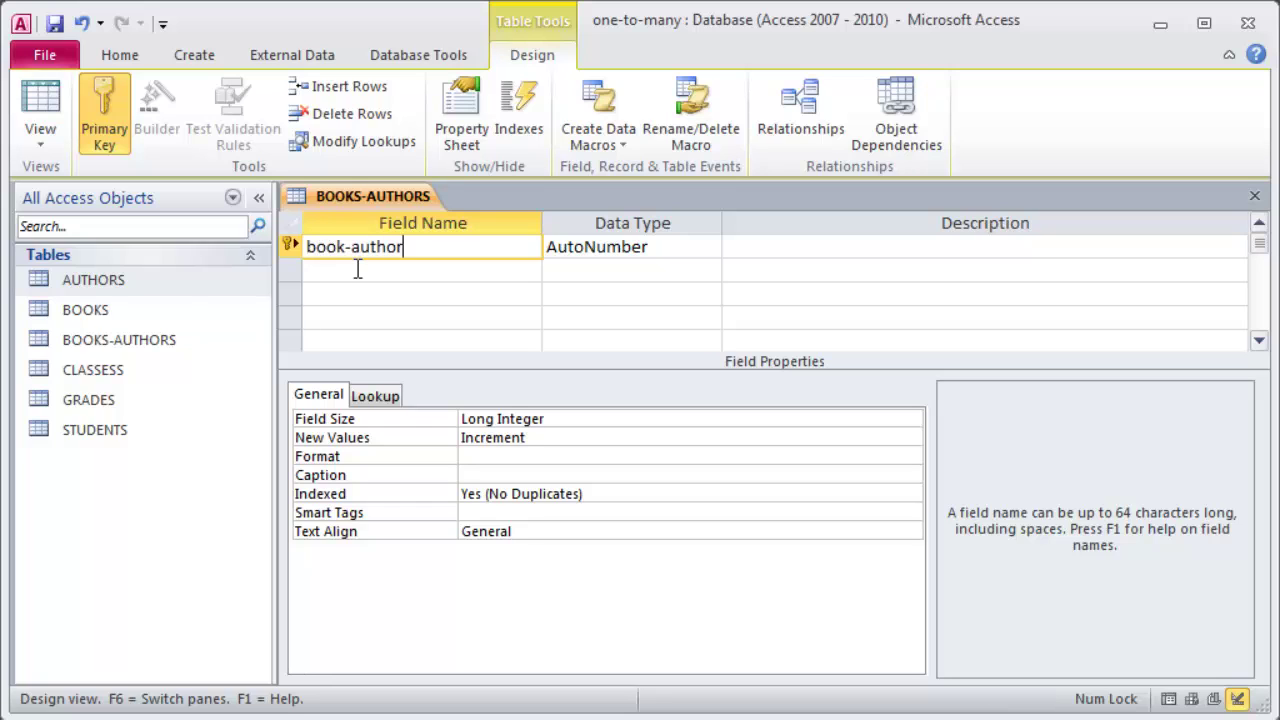
pyautogui.write('ID')
pyautogui.press('Tab')
pyautogui.press('Tab')
pyautogui.press('Tab')
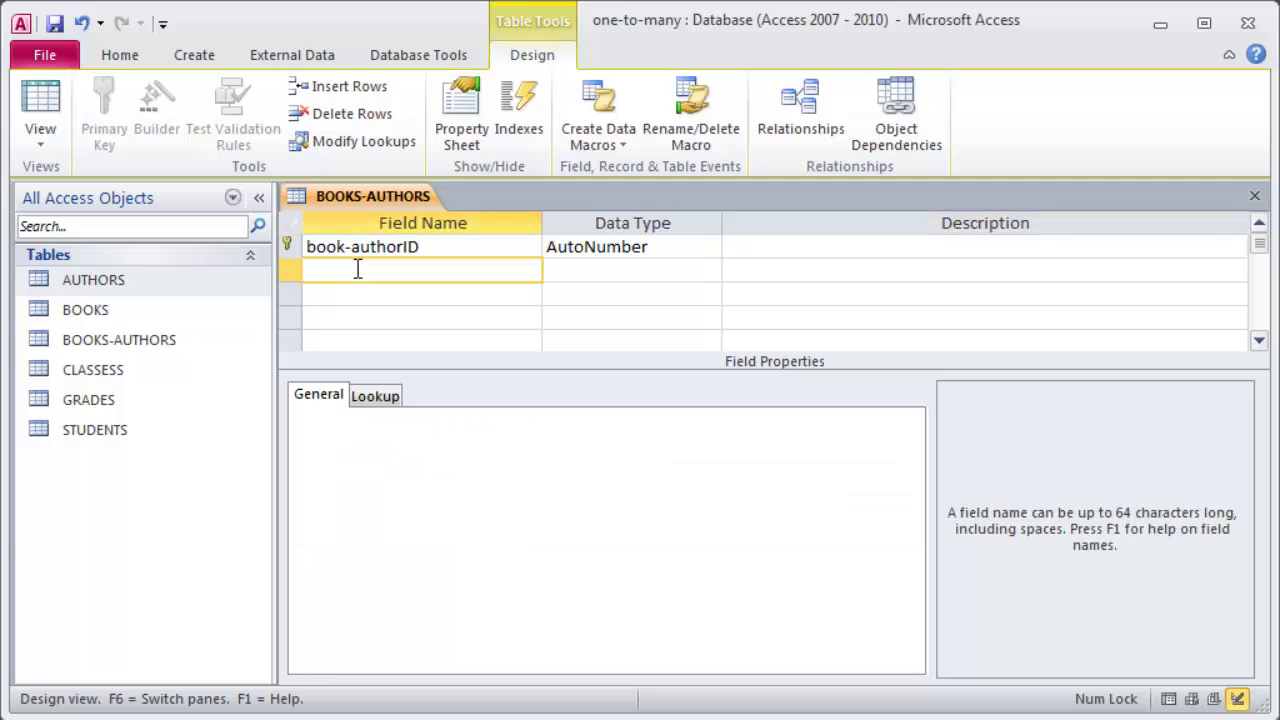
pyautogui.write('BookID')
pyautogui.press('Tab')
pyautogui.press('Tab')
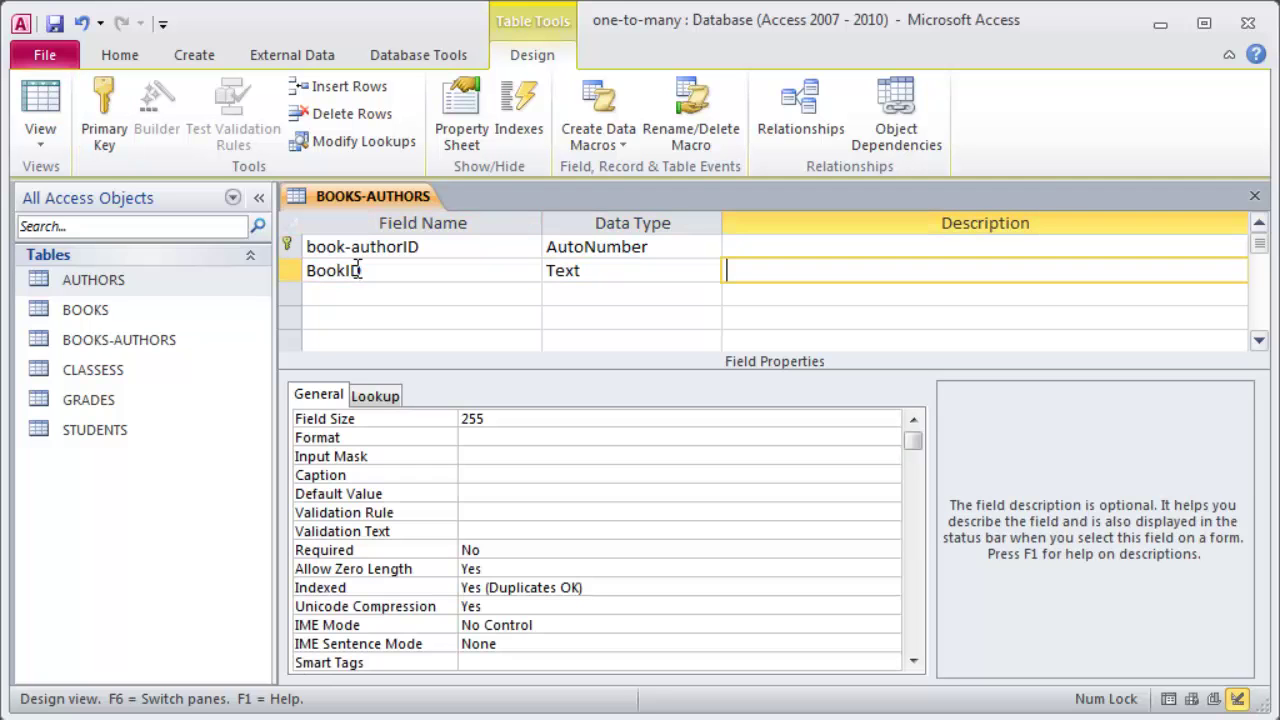
pyautogui.press('Tab')
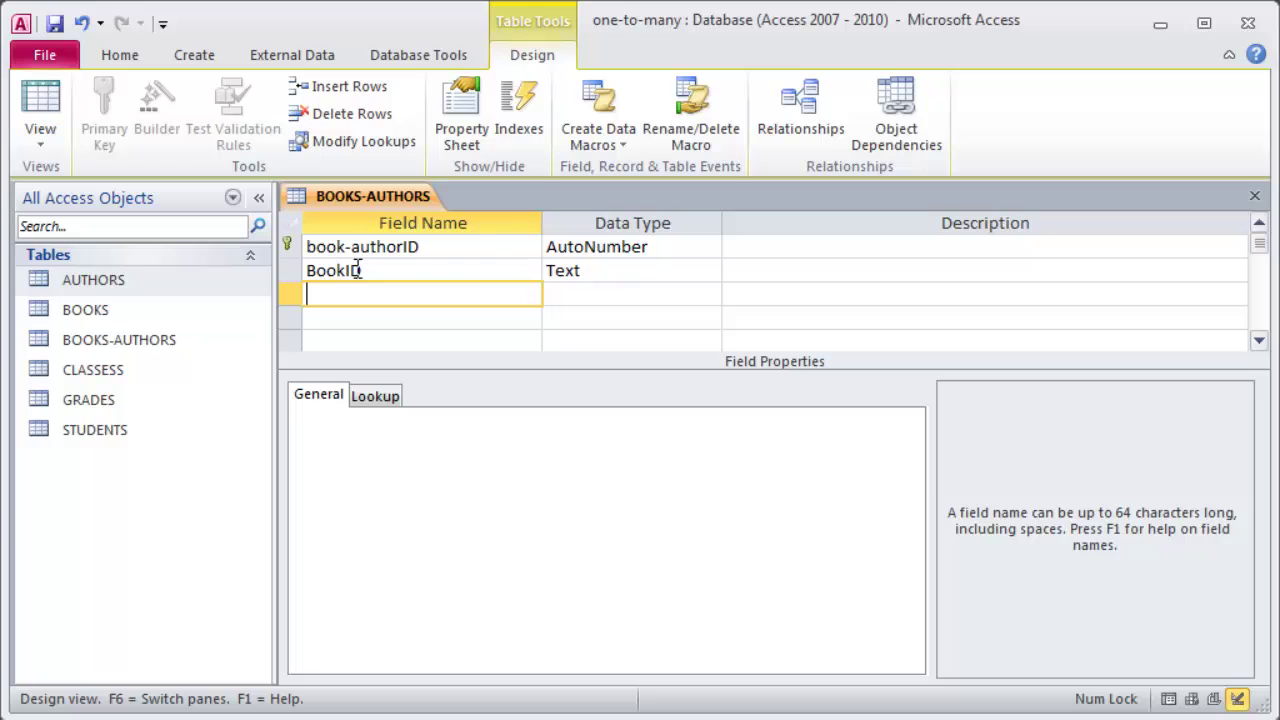
pyautogui.click(620, 271)
pyautogui.click(709, 270)
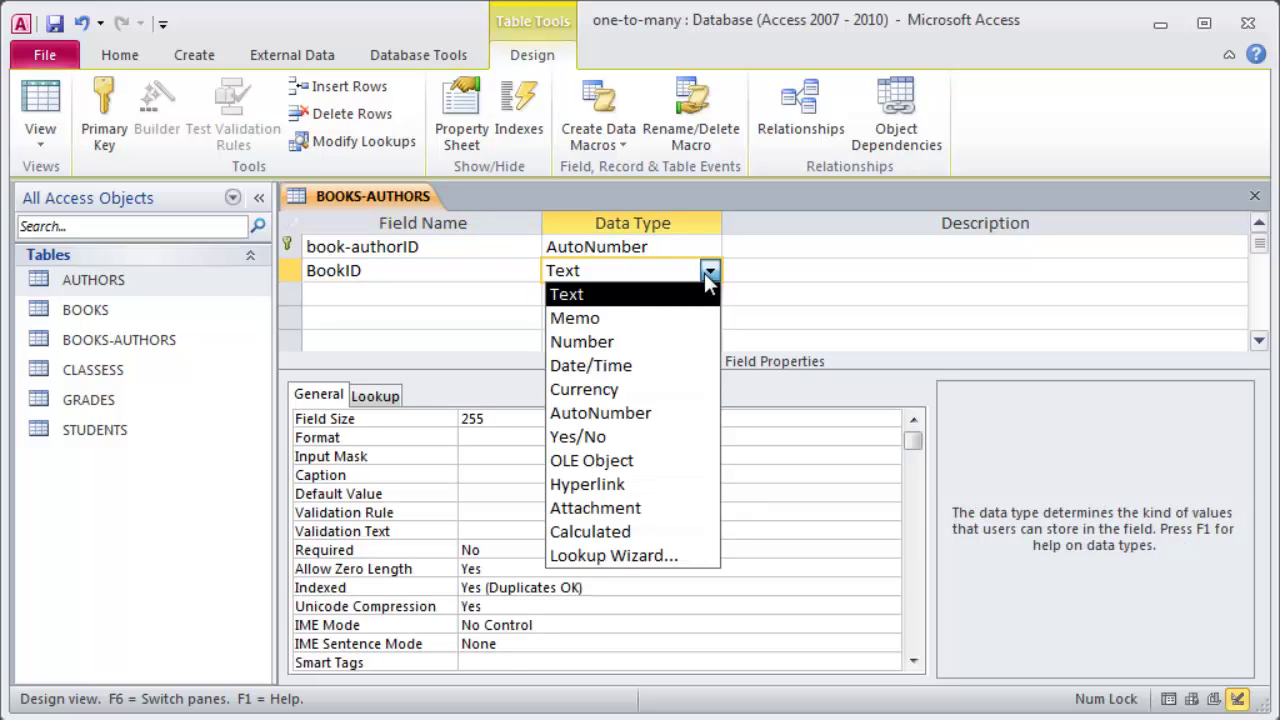
pyautogui.click(632, 342)
# Add an AuthorID field with the Number data type.
pyautogui.click(412, 293)
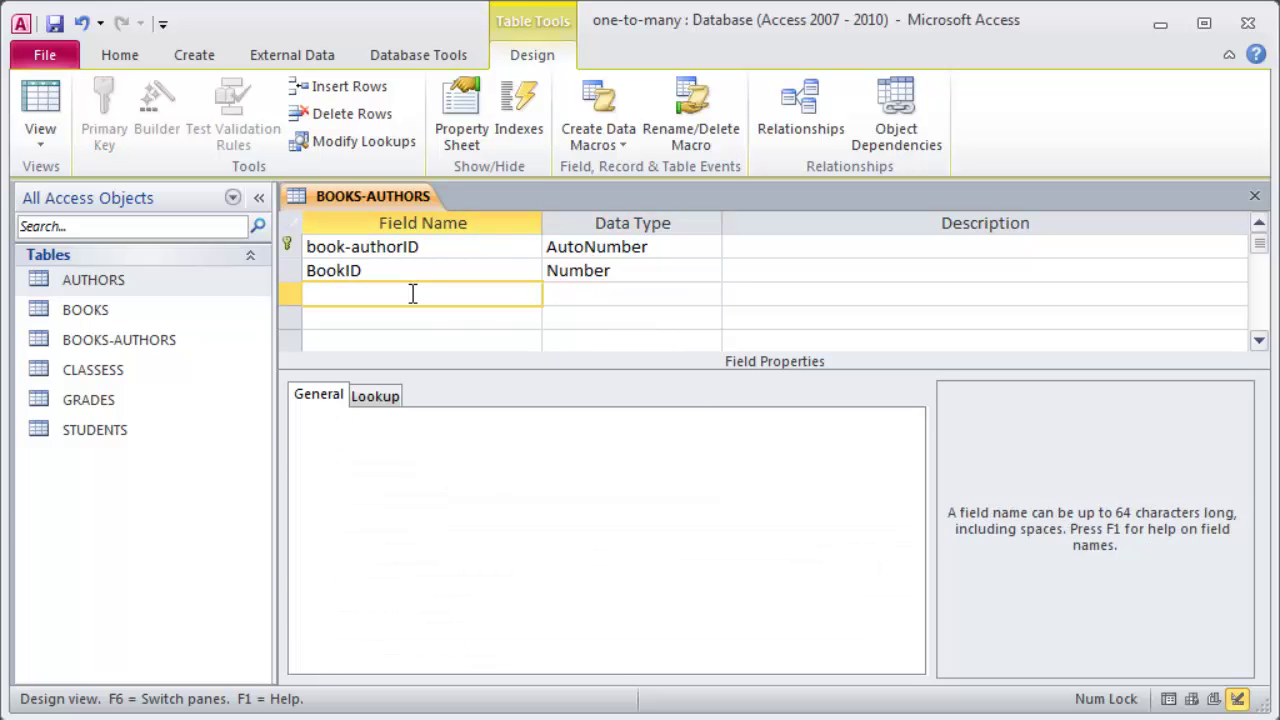
pyautogui.write('AuthorID')
pyautogui.press('Tab')
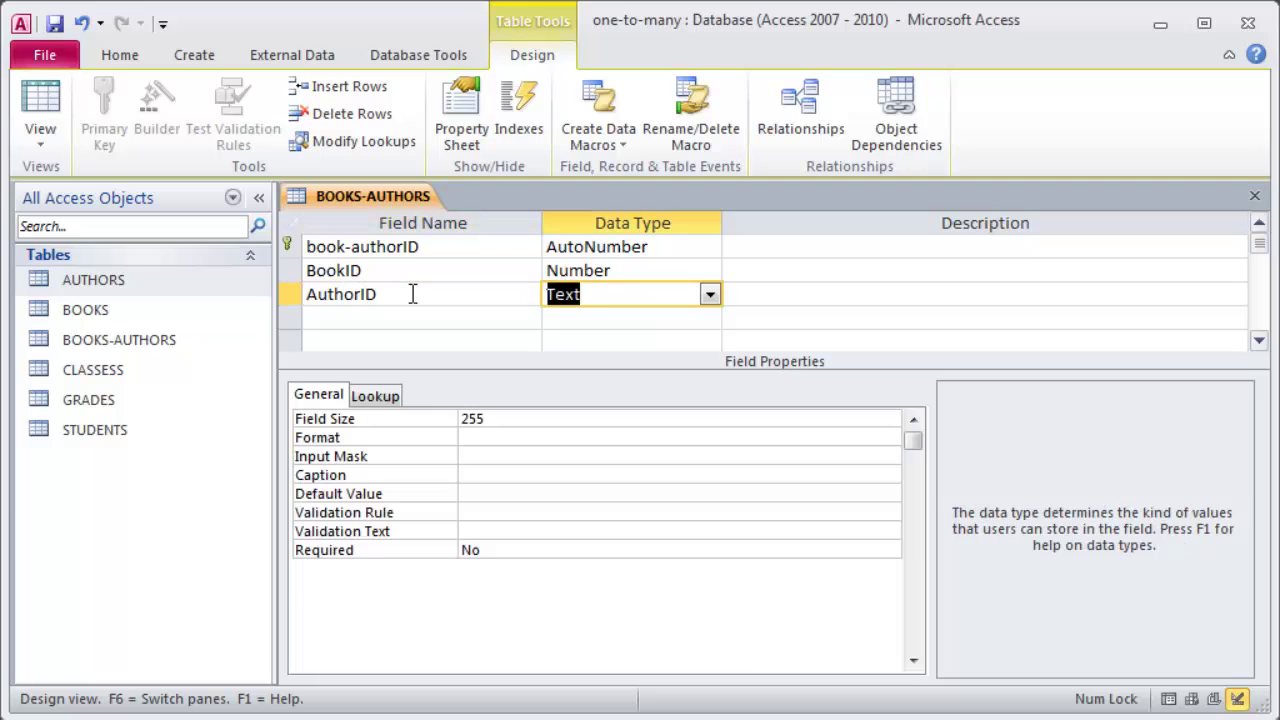
pyautogui.write('number')
pyautogui.press('Tab')
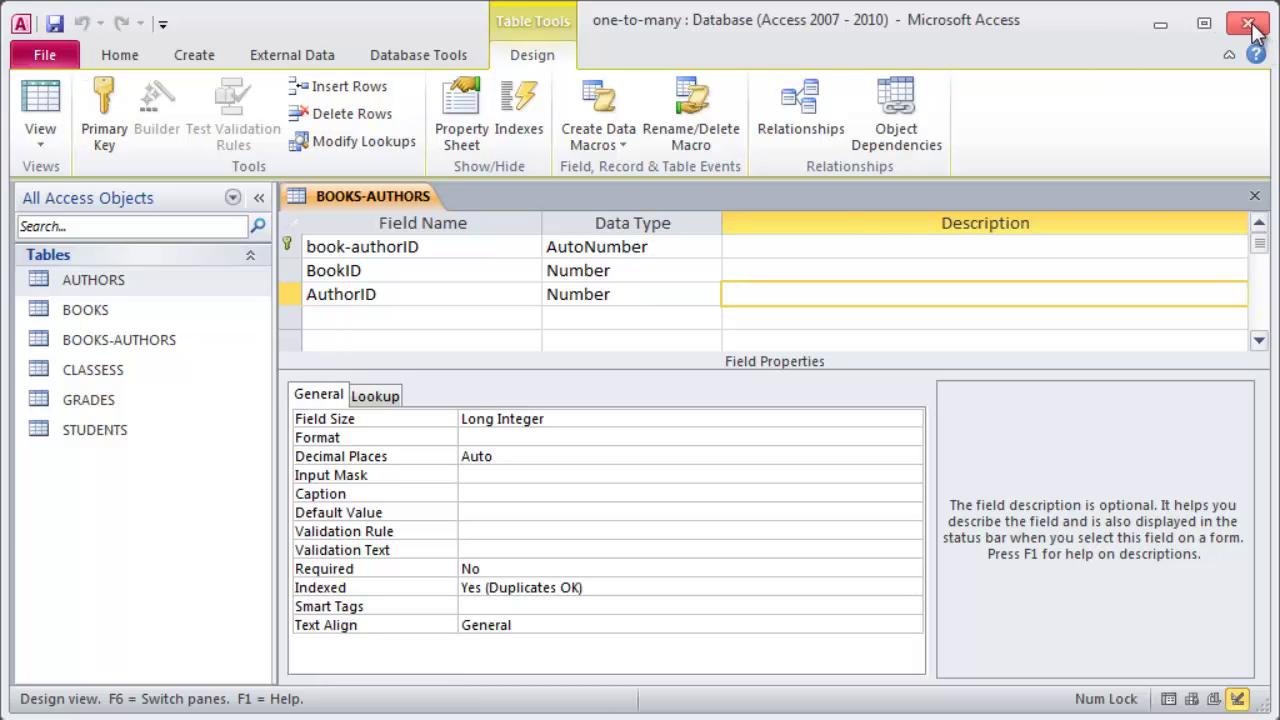
# Add AUTHORS, BOOKS and BOOKS-AUTHORS to the Relationships layout, arranged below the student tables.
pyautogui.click(1255, 195)
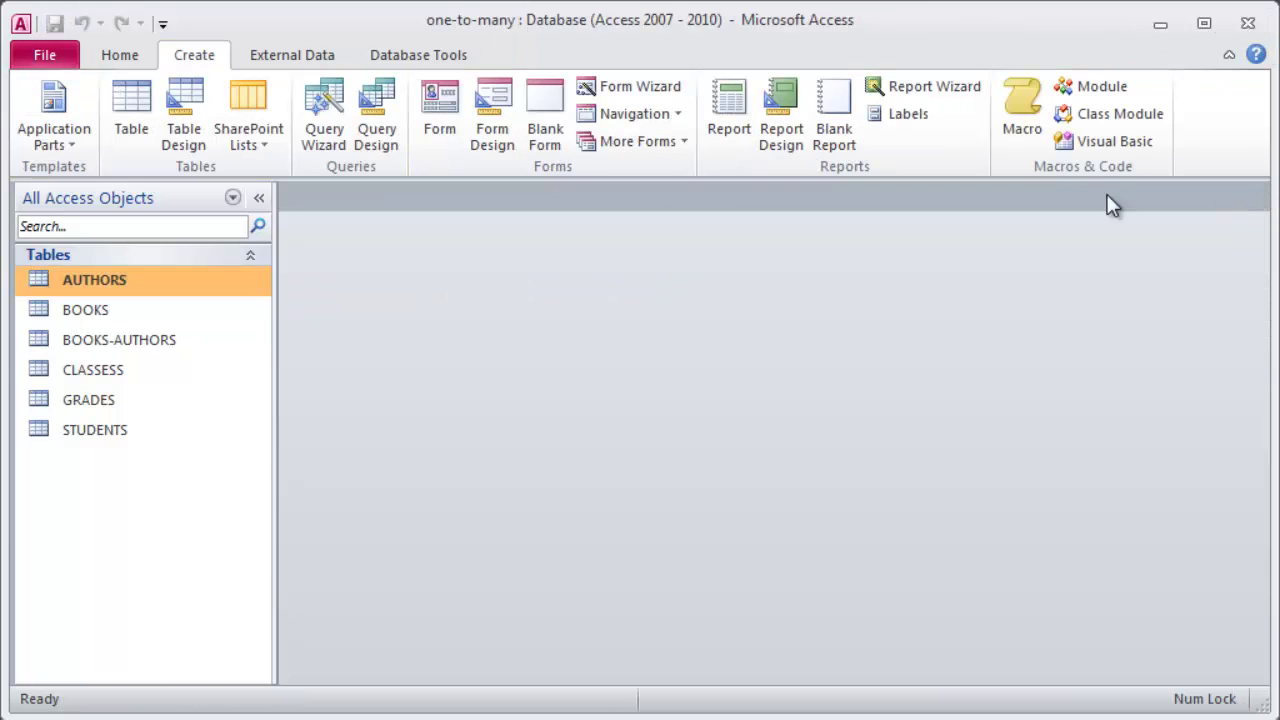
pyautogui.click(418, 55)
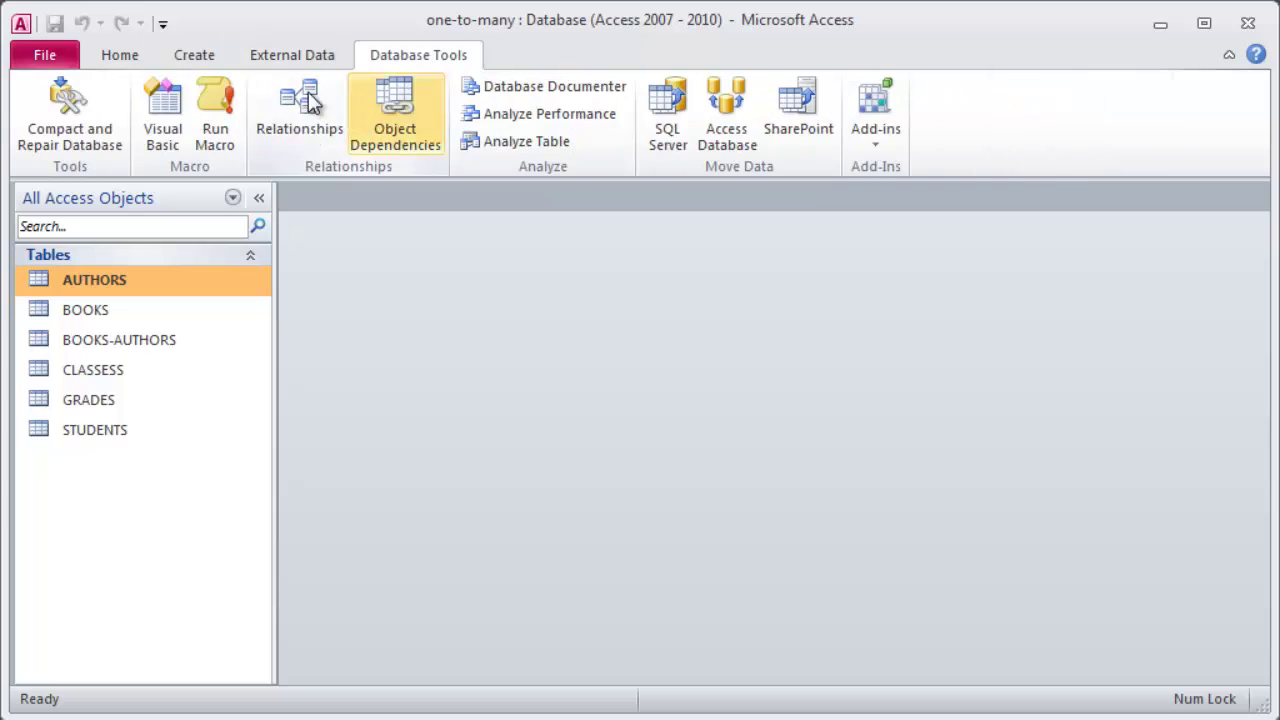
pyautogui.click(295, 105)
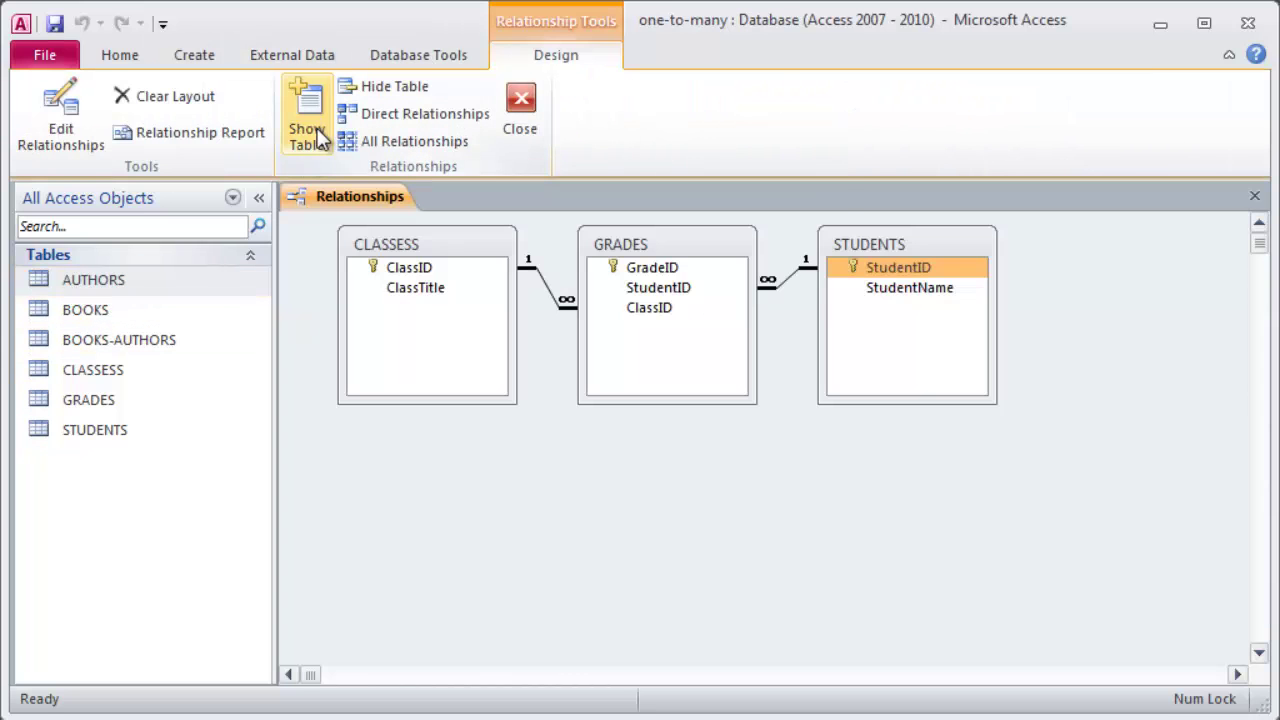
pyautogui.click(312, 125)
pyautogui.doubleClick(486, 202)
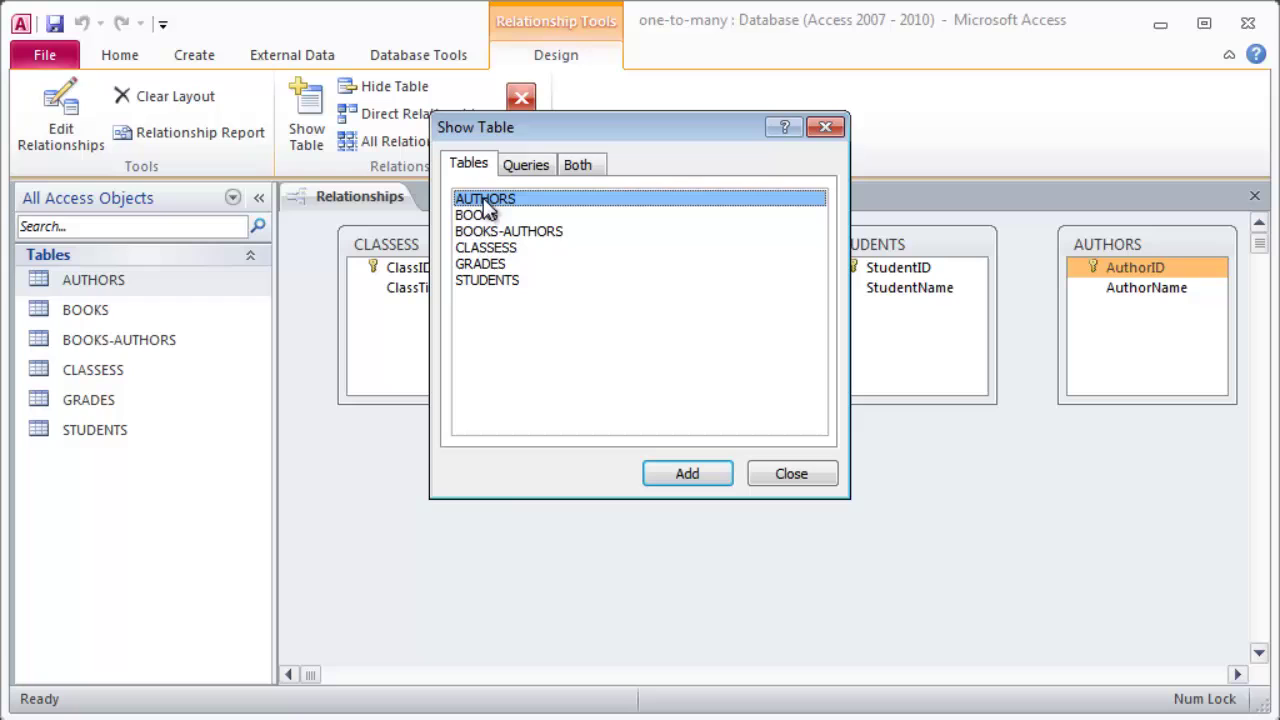
pyautogui.click(487, 217)
pyautogui.doubleClick(487, 217)
pyautogui.doubleClick(492, 233)
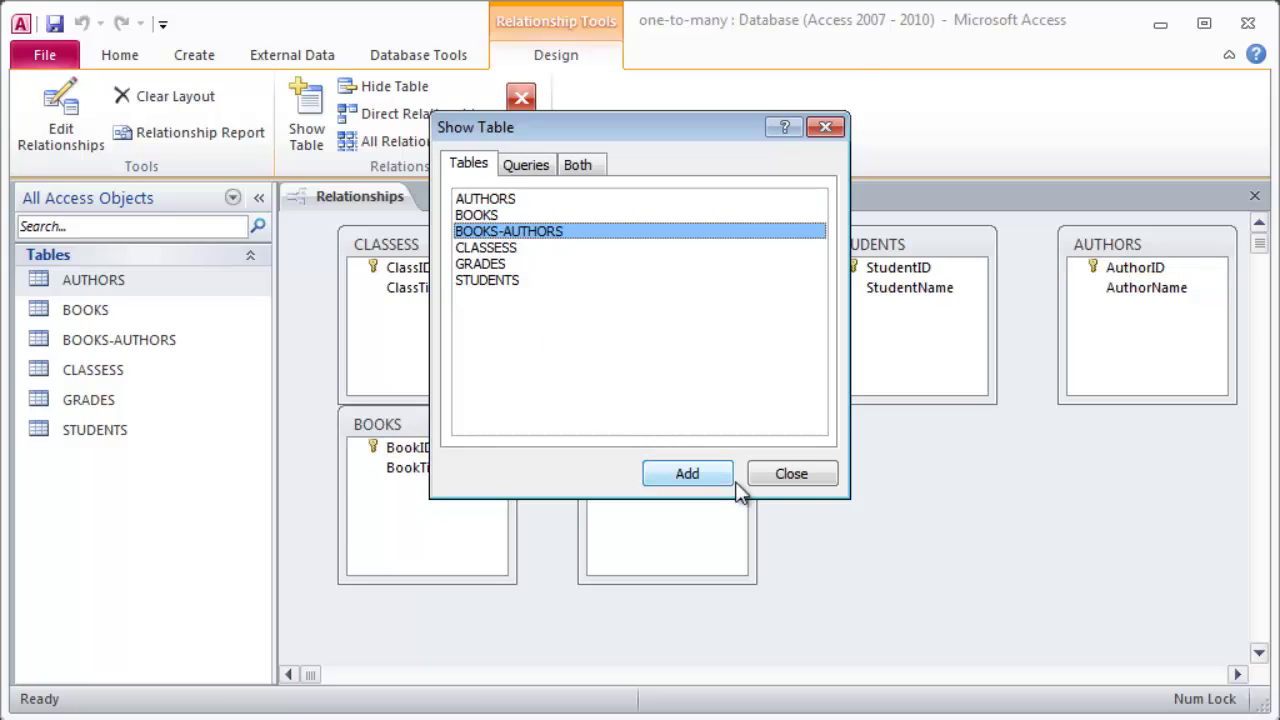
pyautogui.click(801, 480)
pyautogui.moveTo(663, 432); pyautogui.dragTo(669, 470)
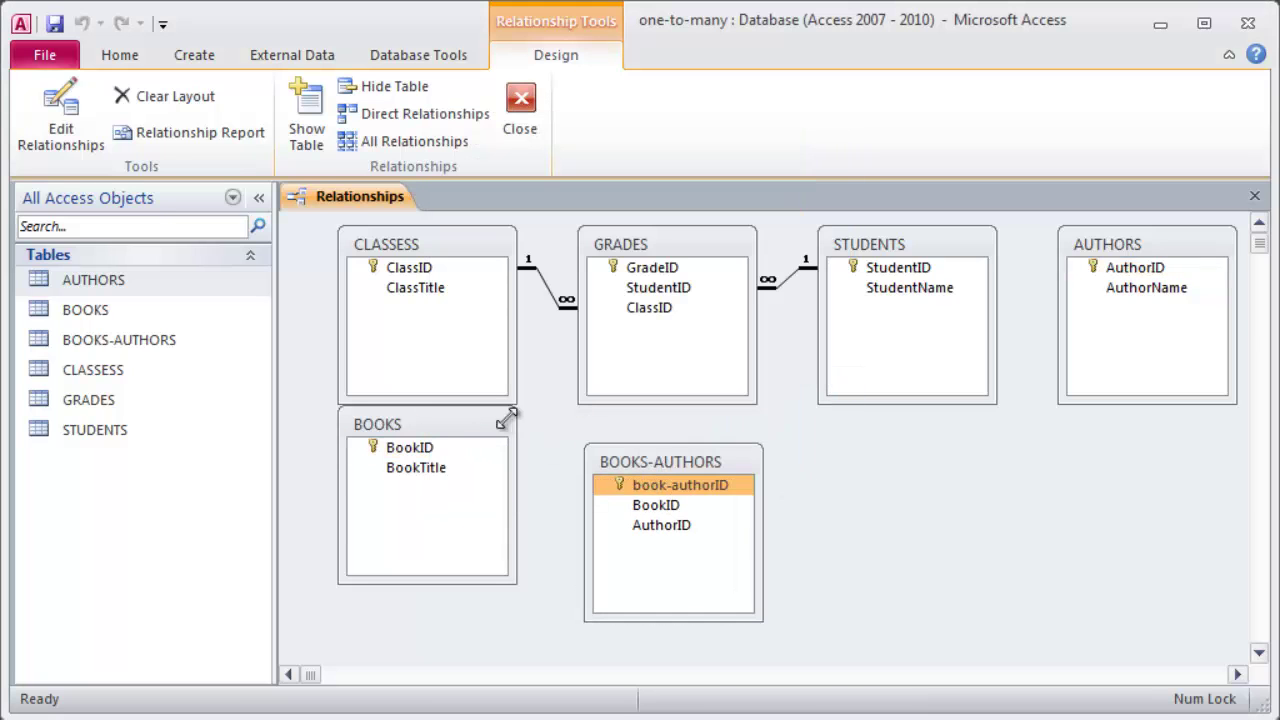
pyautogui.moveTo(500, 417); pyautogui.dragTo(493, 457)
pyautogui.moveTo(1148, 239); pyautogui.dragTo(912, 452)
# Join BOOKS and AUTHORS to BOOKS-AUTHORS on BookID and AuthorID, enforcing referential integrity.
pyautogui.moveTo(426, 496); pyautogui.dragTo(665, 508)
pyautogui.click(448, 322)
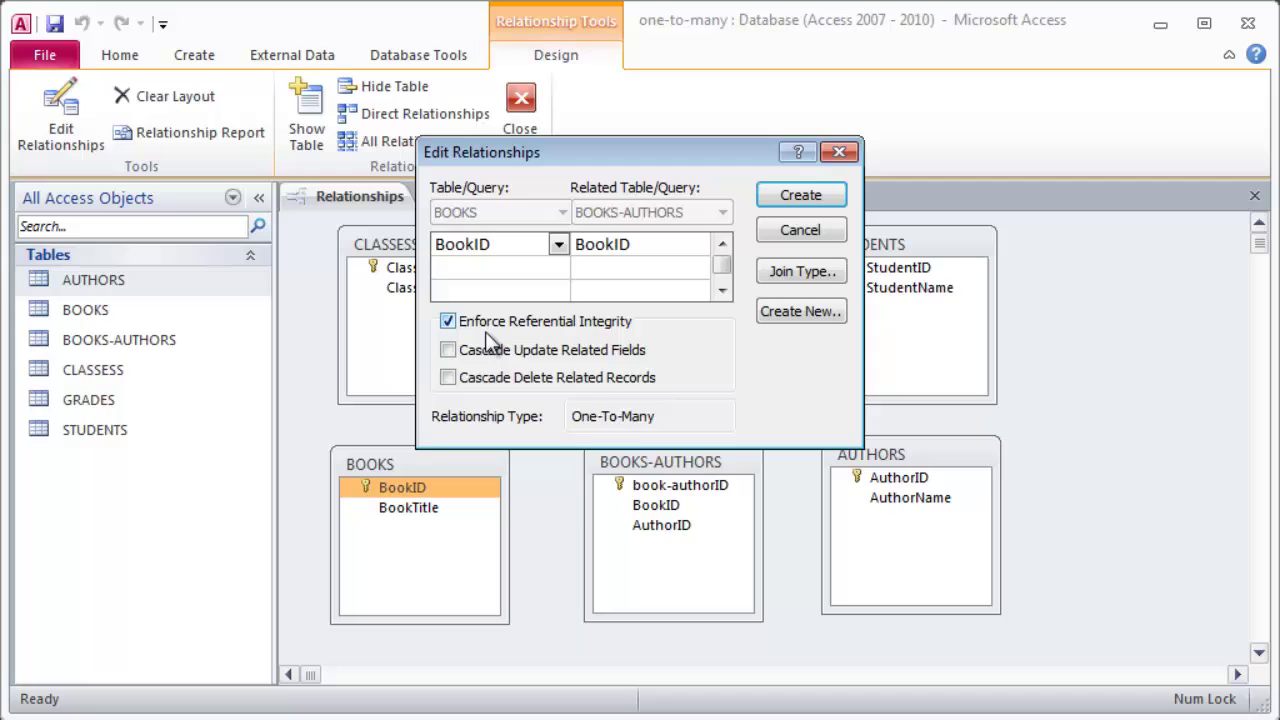
pyautogui.click(805, 205)
pyautogui.click(895, 480)
pyautogui.moveTo(897, 482); pyautogui.dragTo(689, 537)
pyautogui.click(463, 323)
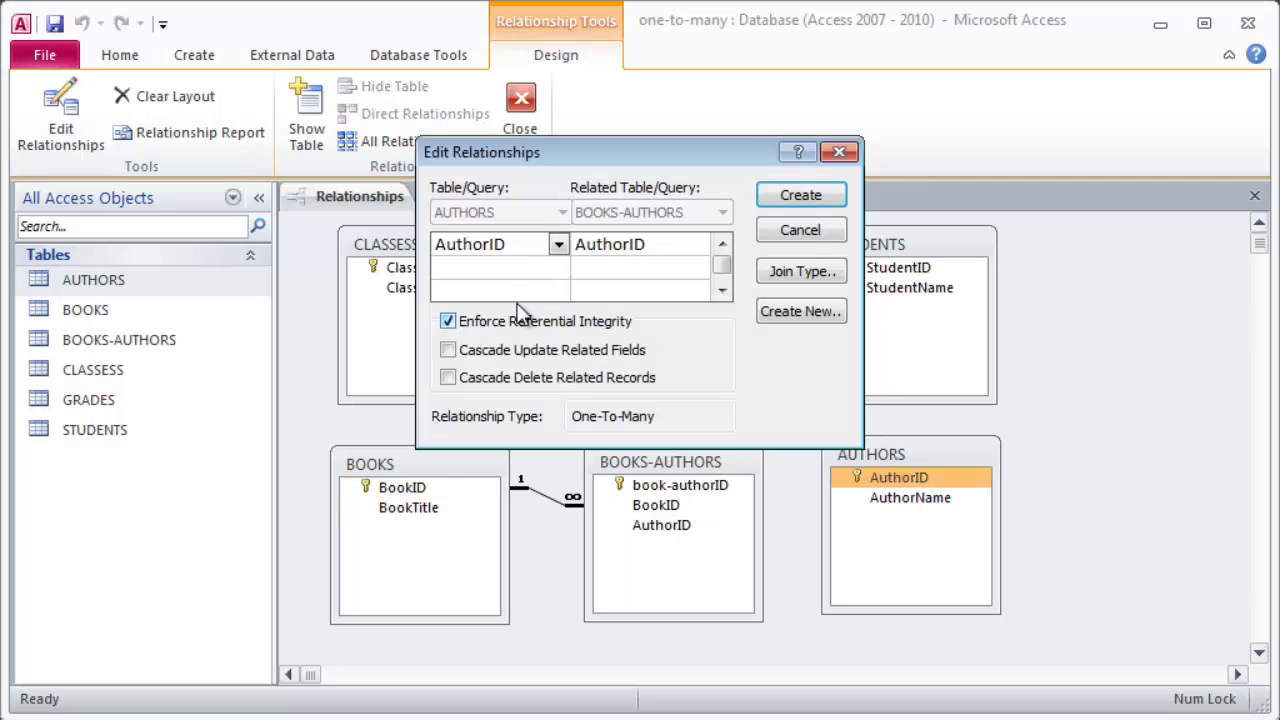
pyautogui.click(768, 195)
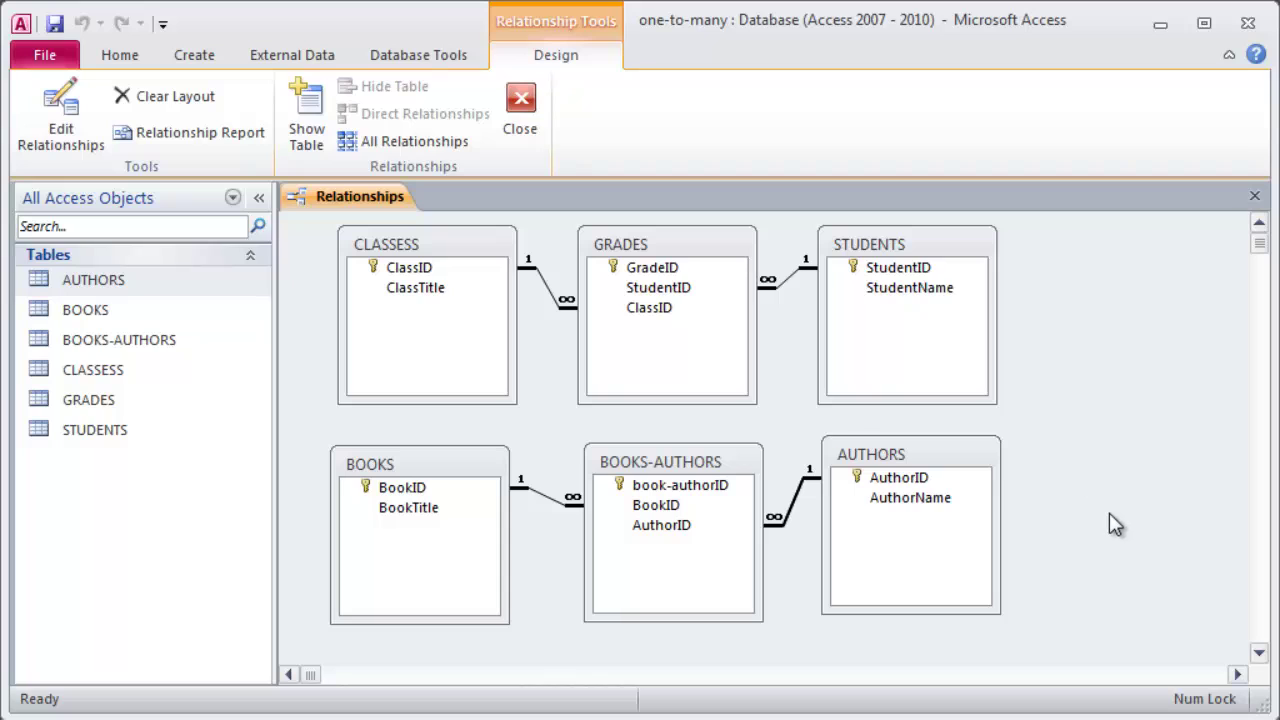